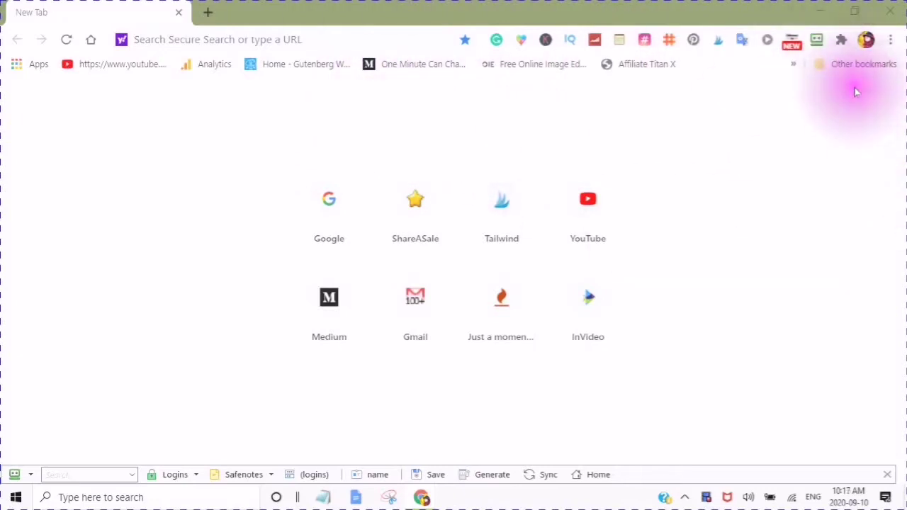
# Switch RoboForm's Lower Toolbar off and then back on.
pyautogui.click(826, 50)
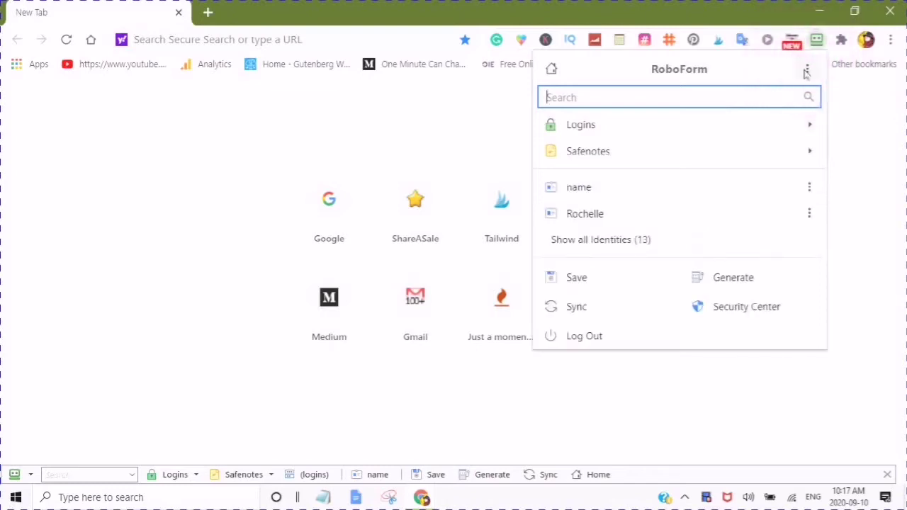
pyautogui.click(806, 71)
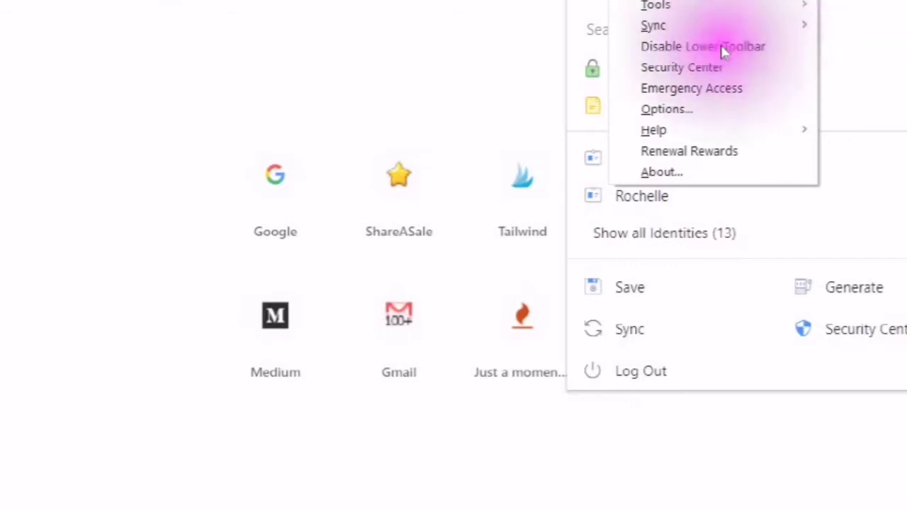
pyautogui.click(599, 114)
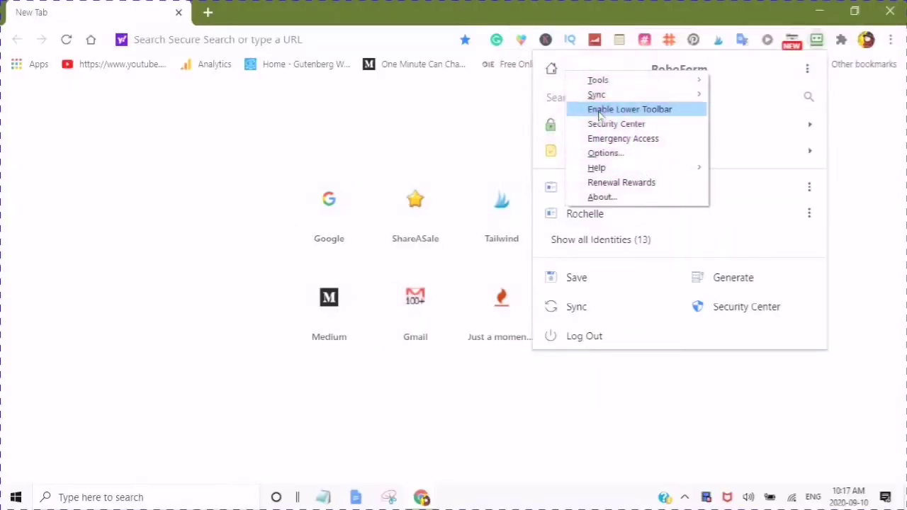
pyautogui.click(599, 112)
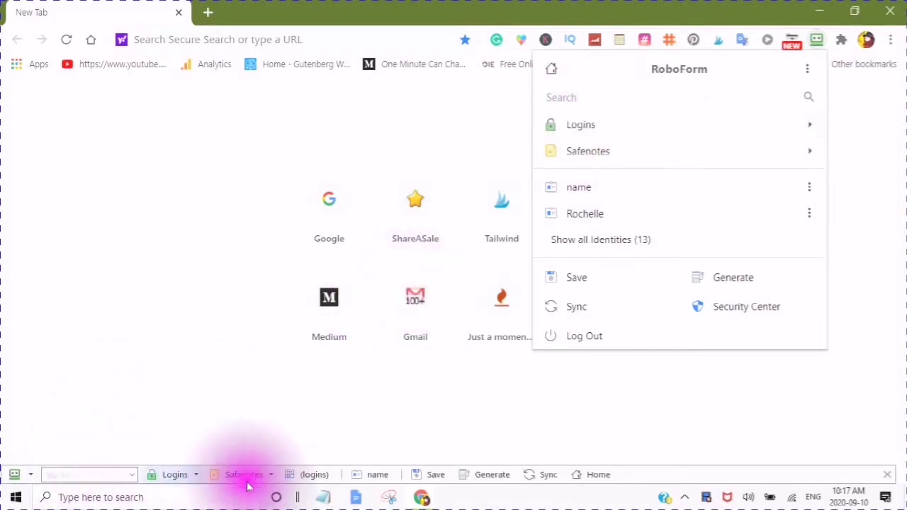
# Bring up RoboForm's main toolbar menu from the lower-left toolbar button.
pyautogui.click(30, 481)
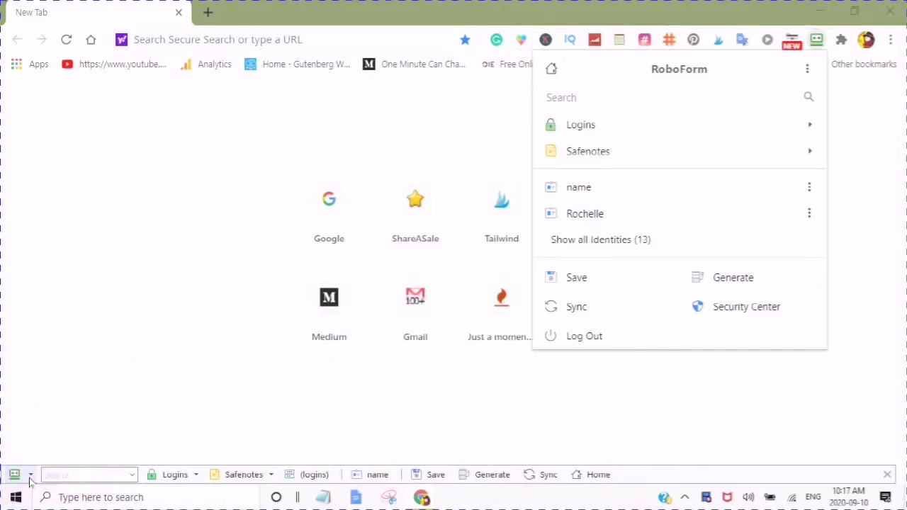
pyautogui.click(30, 480)
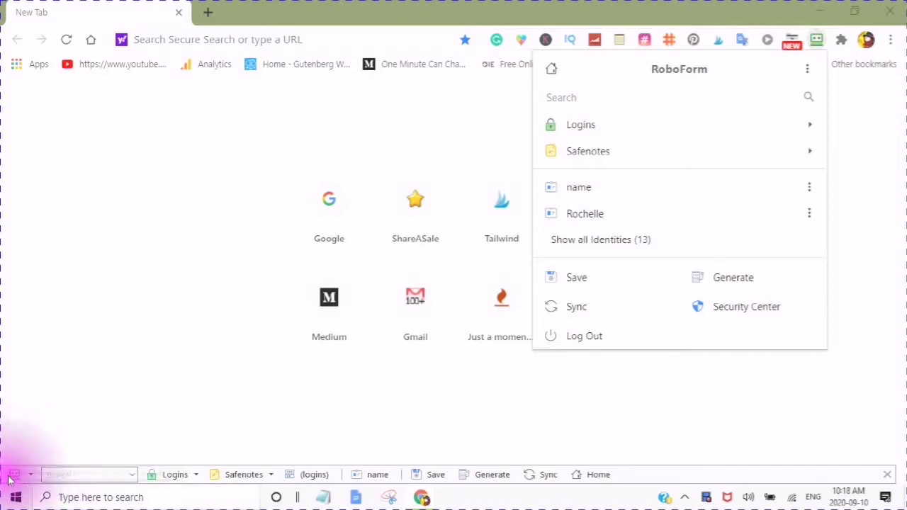
pyautogui.click(29, 479)
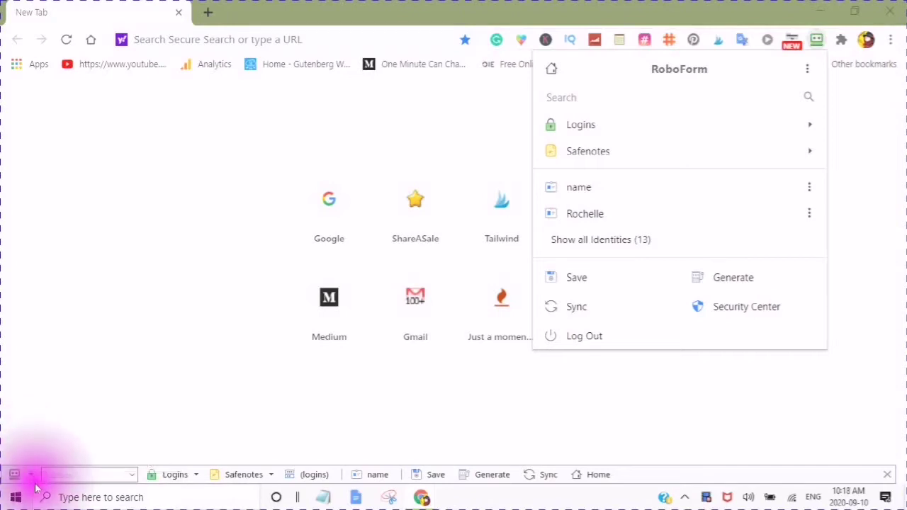
# Load the RoboForm Start Page at start.roboform.com from the lower toolbar's menu.
pyautogui.click(29, 479)
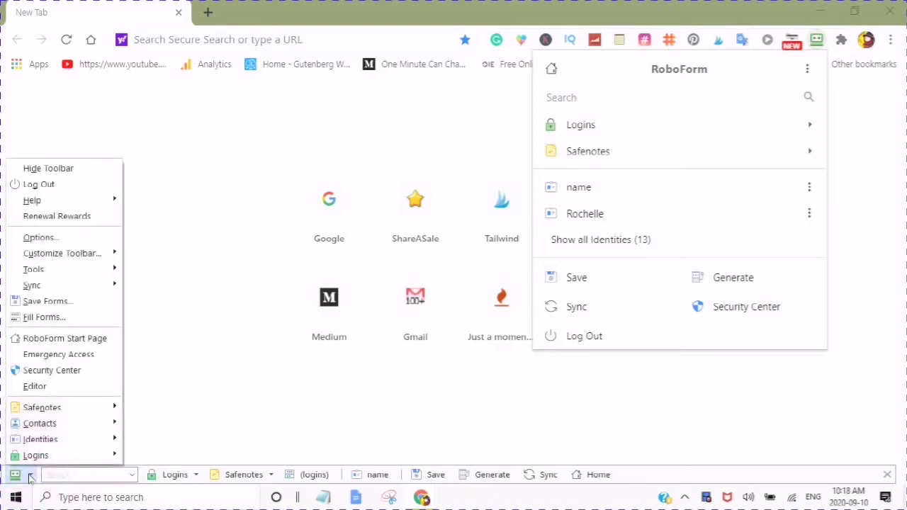
pyautogui.click(30, 479)
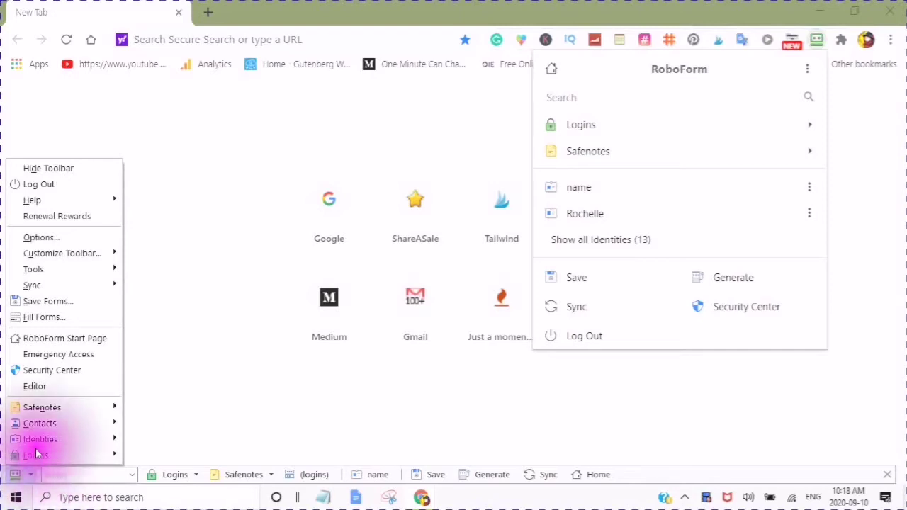
pyautogui.click(39, 340)
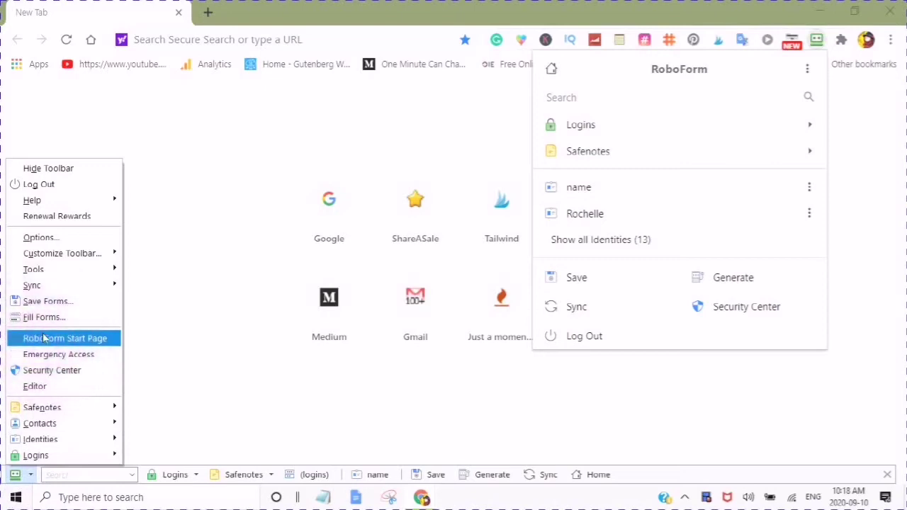
pyautogui.click(44, 338)
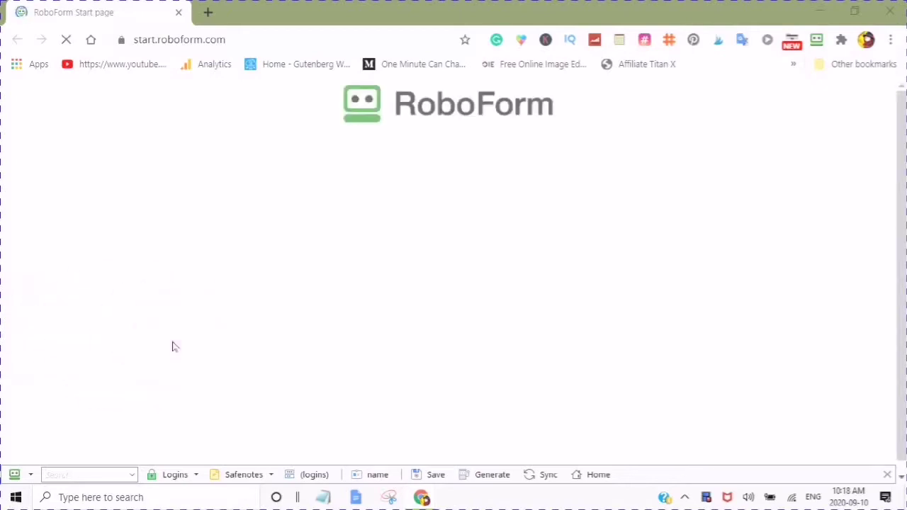
# Browse the Start Page items by Popular, then sort them A-Z.
pyautogui.click(169, 347)
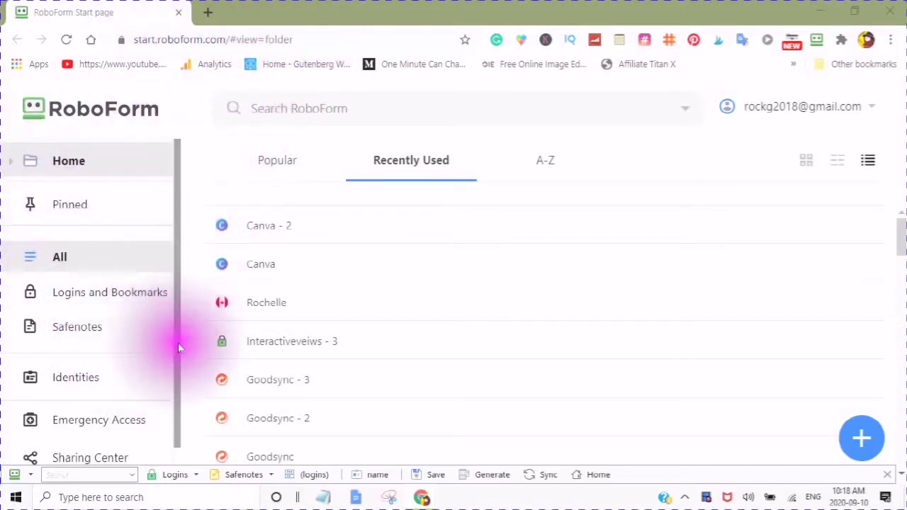
pyautogui.scroll(-1, 176, 344)
pyautogui.scroll(1, 140, 316)
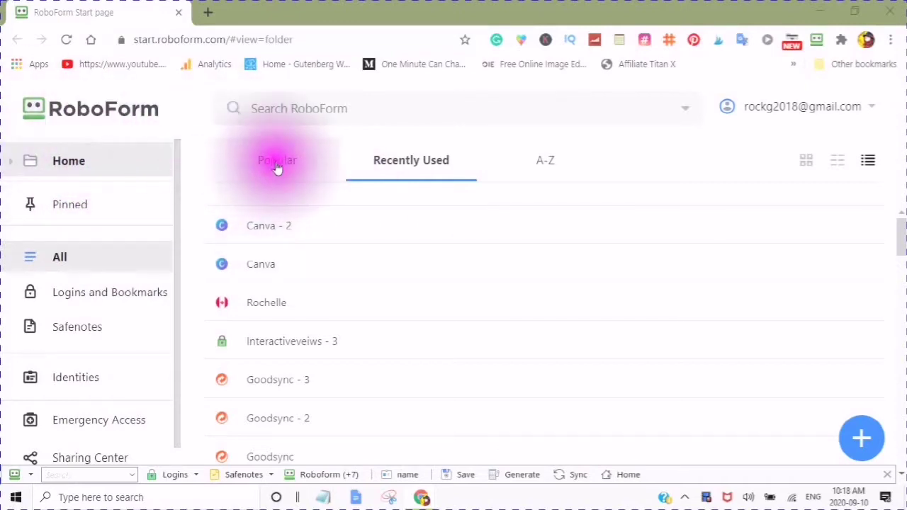
pyautogui.click(277, 167)
pyautogui.click(411, 163)
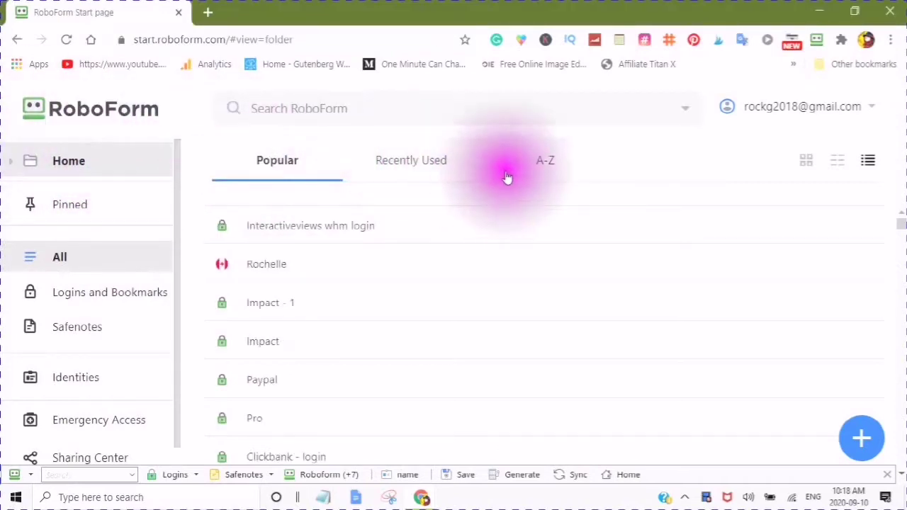
pyautogui.click(543, 165)
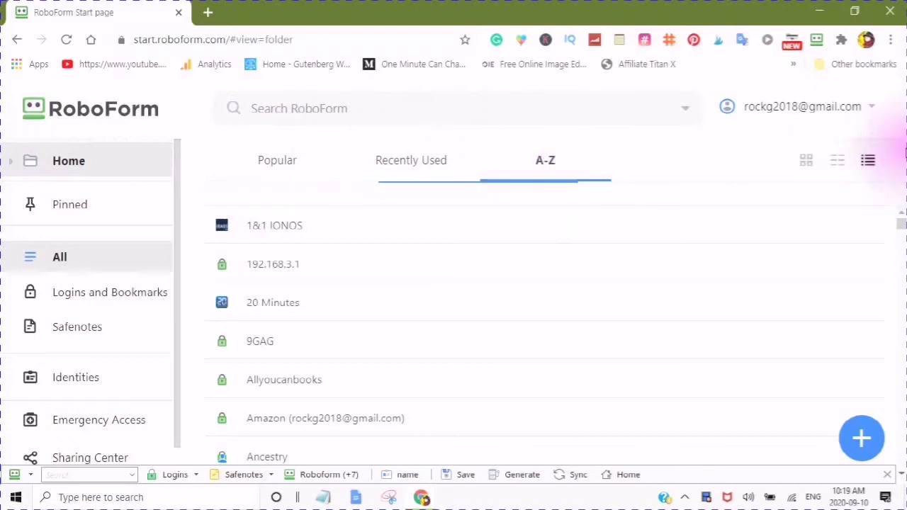
# Try the large-icon and tile views, then settle on the single-column list.
pyautogui.click(807, 162)
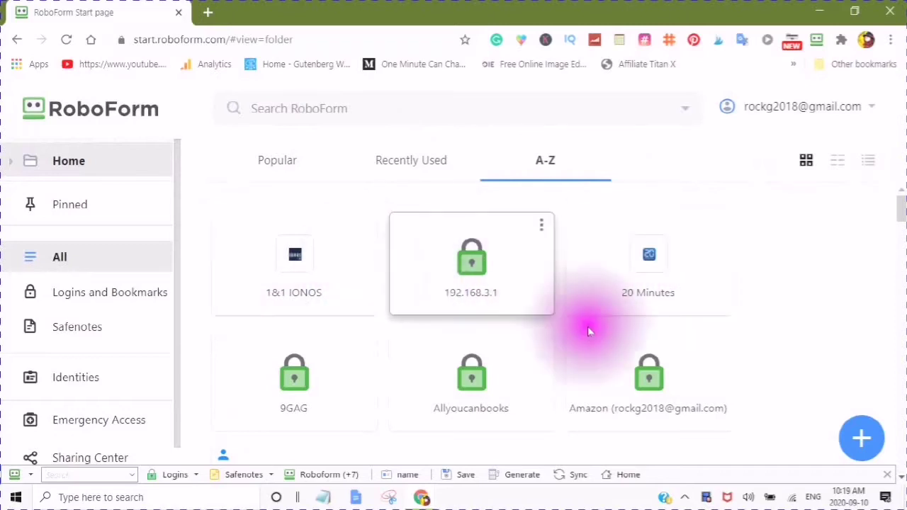
pyautogui.click(838, 167)
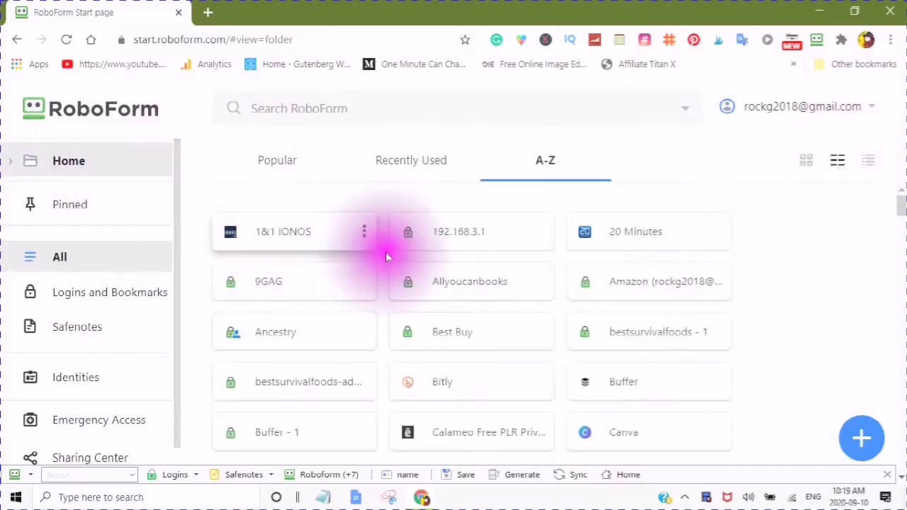
pyautogui.click(869, 163)
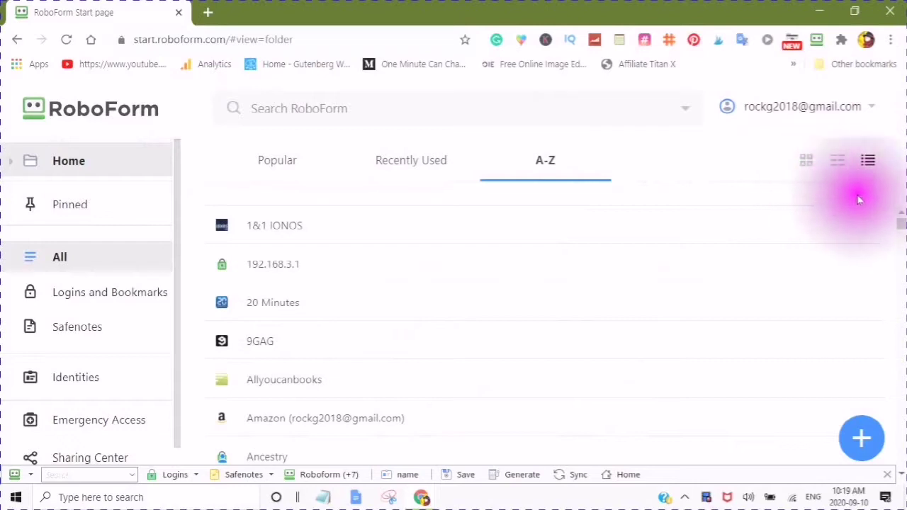
pyautogui.moveTo(496, 225)
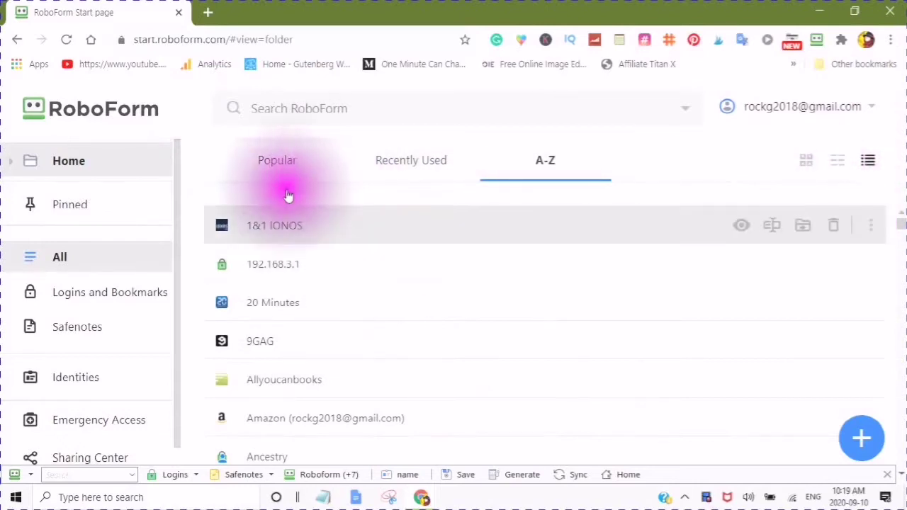
pyautogui.scroll(-2, 294, 255)
pyautogui.scroll(-1, 287, 277)
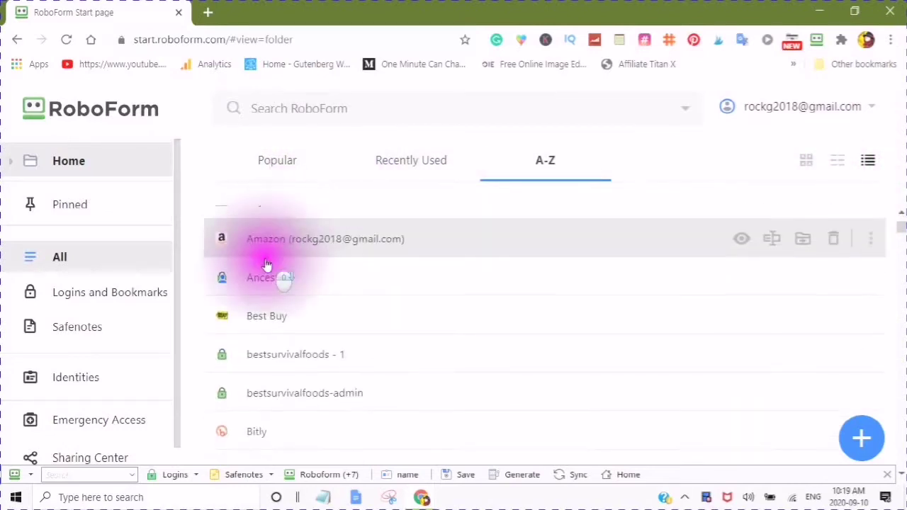
pyautogui.scroll(-2, 265, 283)
pyautogui.scroll(-1, 345, 385)
pyautogui.scroll(-2, 348, 395)
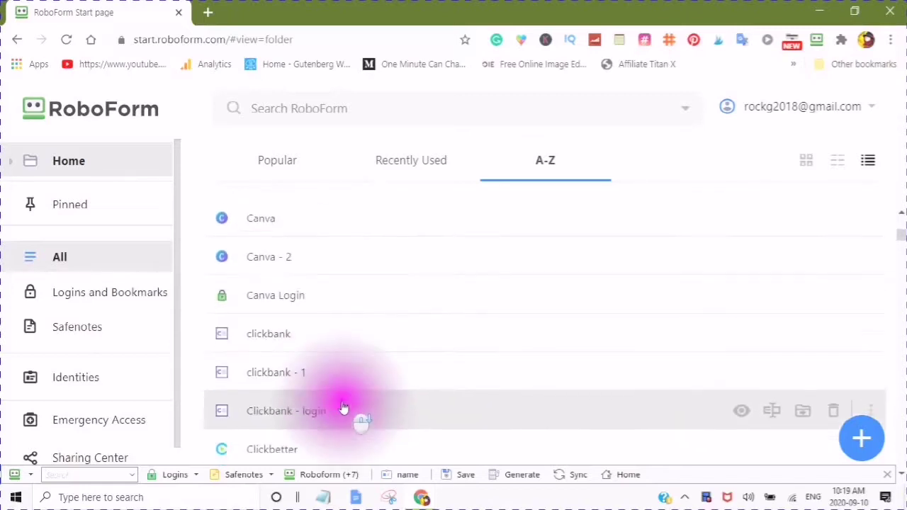
pyautogui.scroll(-2, 345, 404)
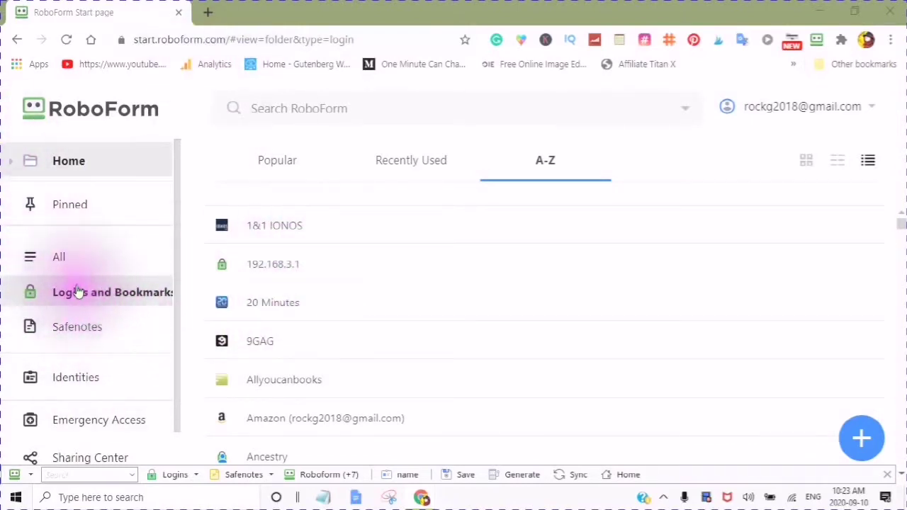
# Start a new RoboForm login for roboform.com and create it manually.
pyautogui.click(862, 438)
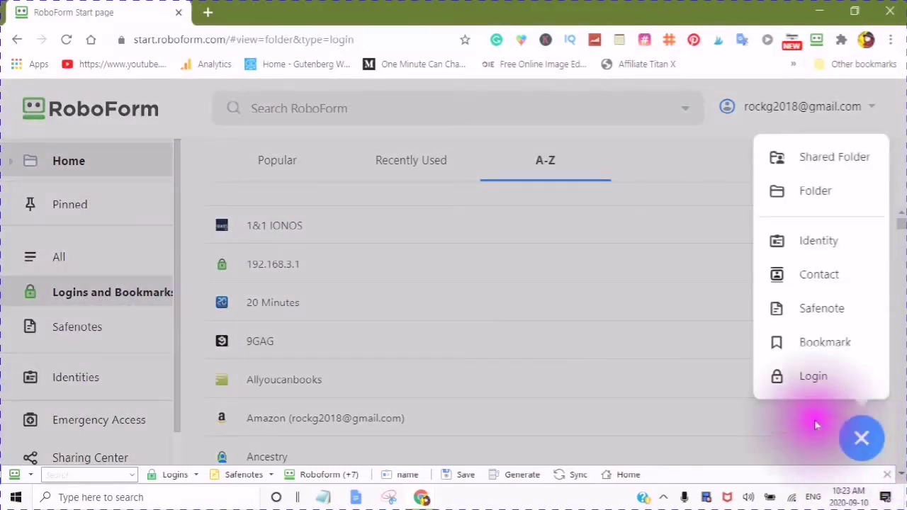
pyautogui.click(814, 379)
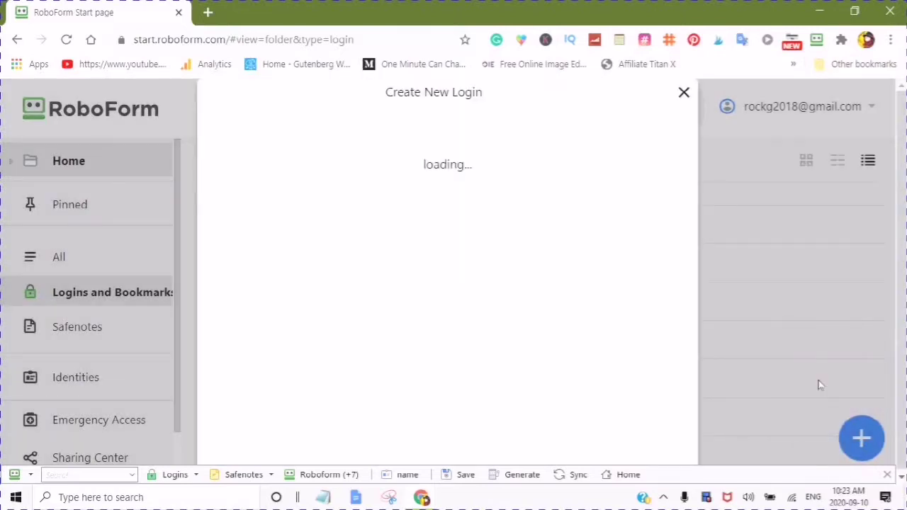
pyautogui.click(819, 385)
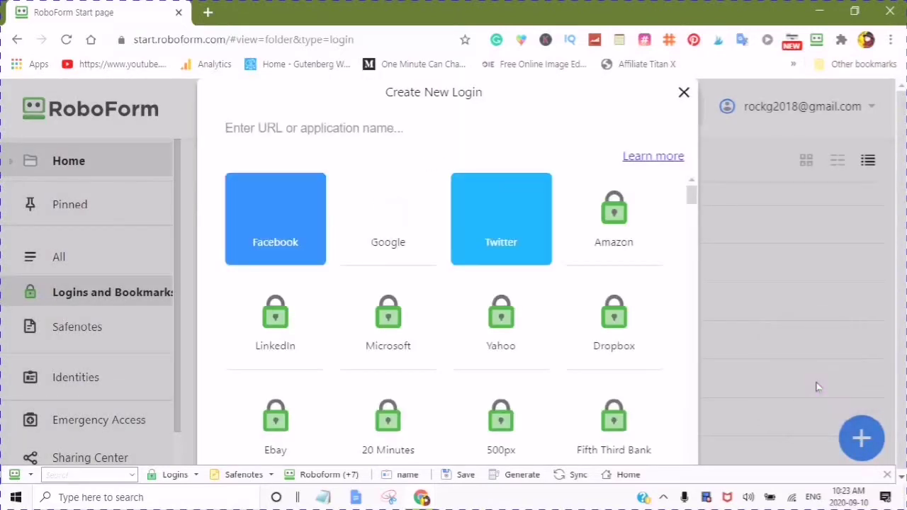
pyautogui.click(227, 127)
pyautogui.write('robo')
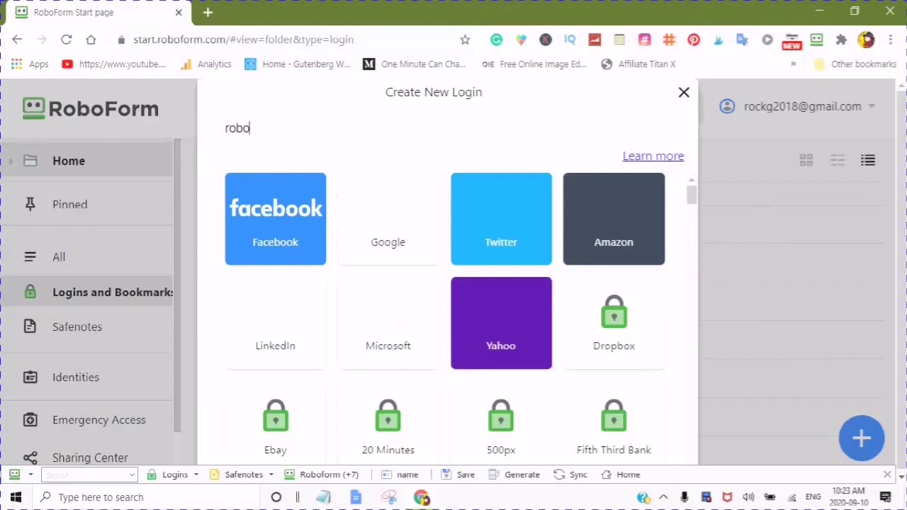
pyautogui.write('form')
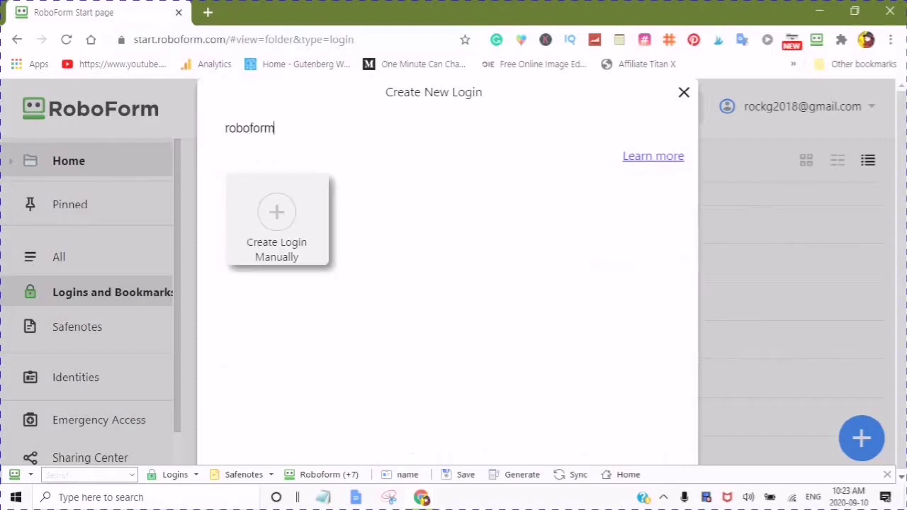
pyautogui.click(318, 241)
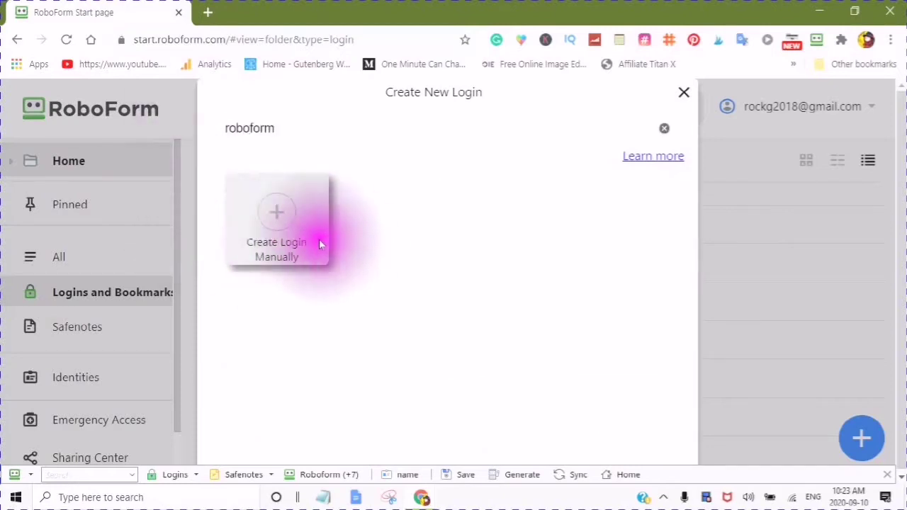
pyautogui.click(278, 224)
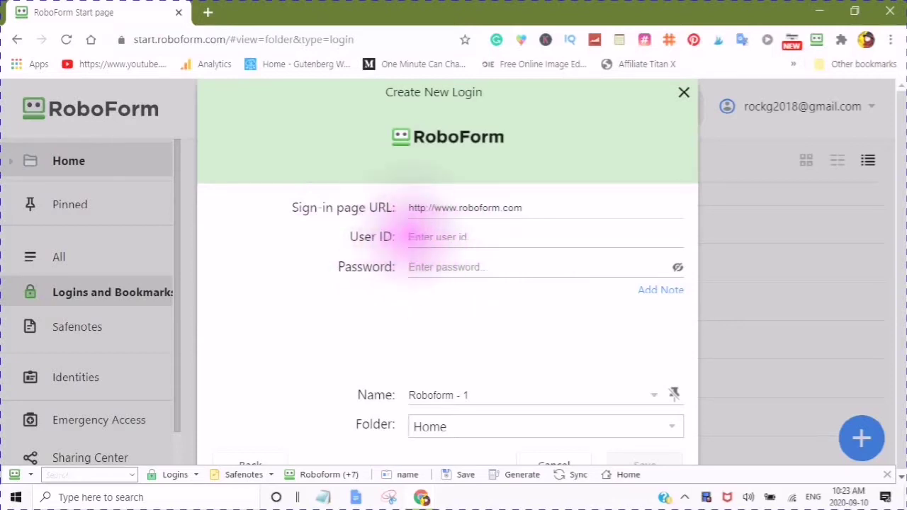
# Enter the user ID and save, overwriting the existing 'Roboform - 1' login.
pyautogui.click(407, 235)
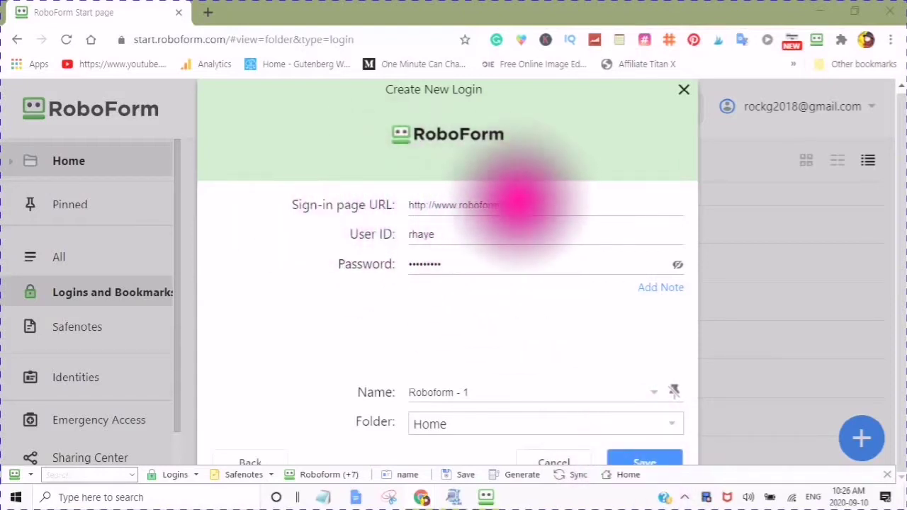
pyautogui.doubleClick(425, 236)
pyautogui.press('BackSpace')
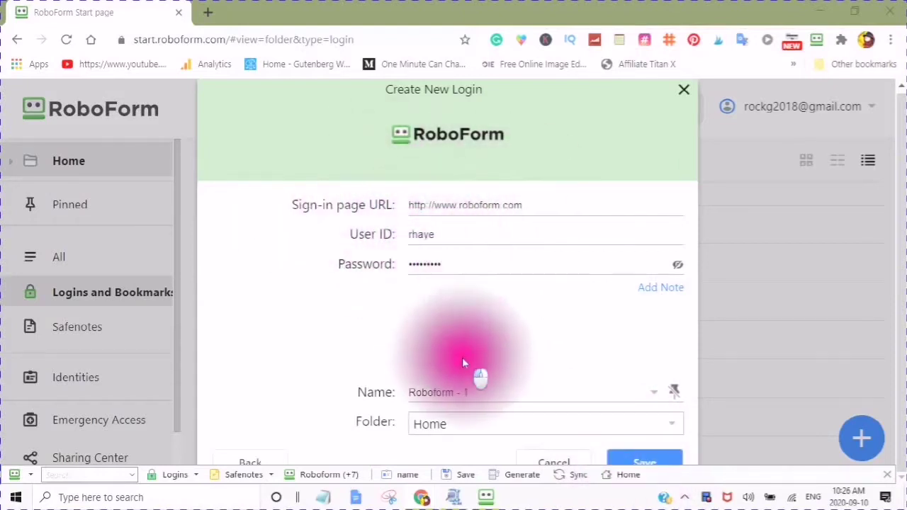
pyautogui.click(640, 463)
pyautogui.click(538, 439)
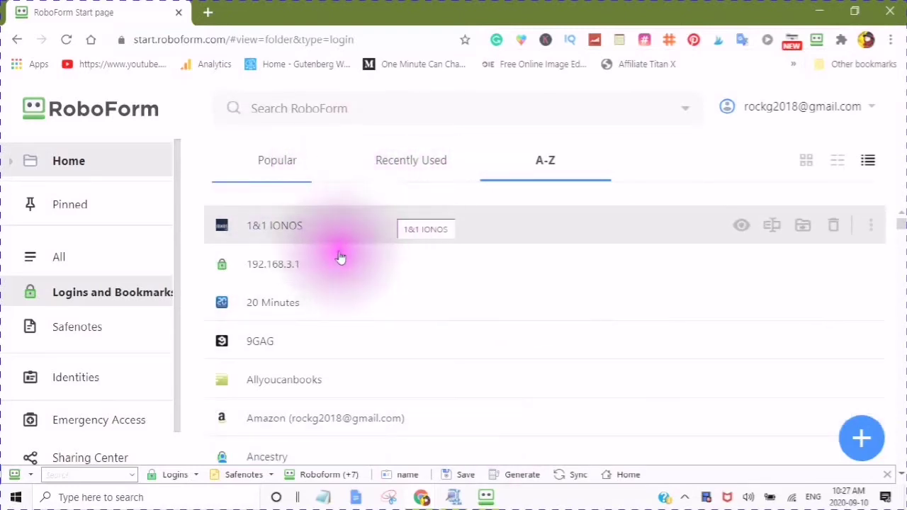
# In a new tab, launch the RoboForm Everywhere login from the toolbar's saved Logins list.
pyautogui.click(337, 258)
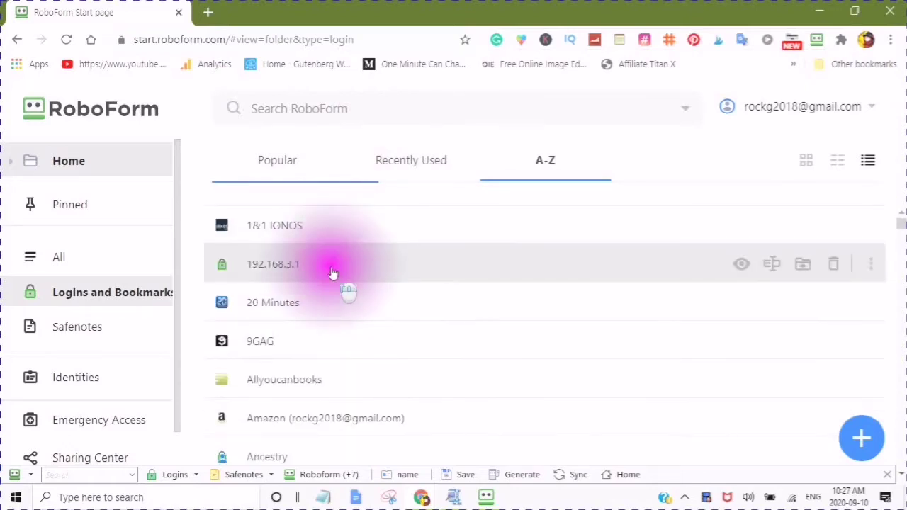
pyautogui.click(354, 107)
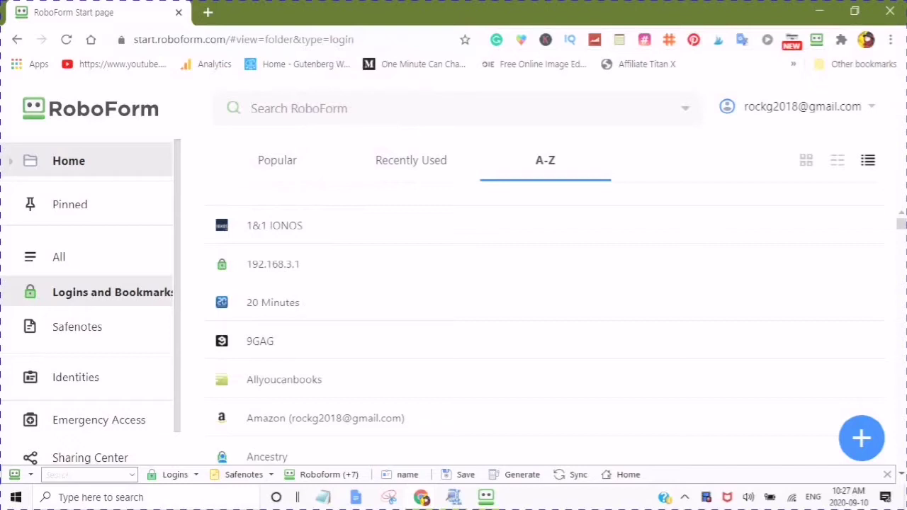
pyautogui.hotkey('ctrl', 't')
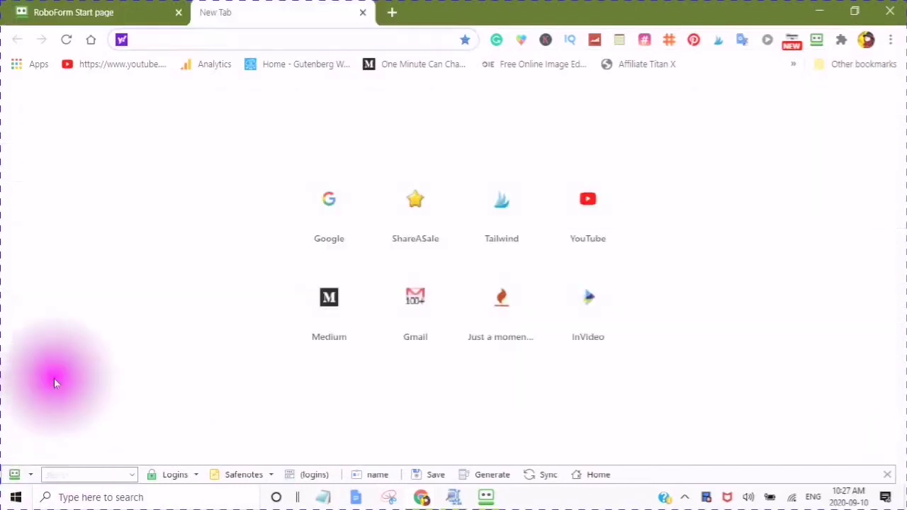
pyautogui.click(196, 475)
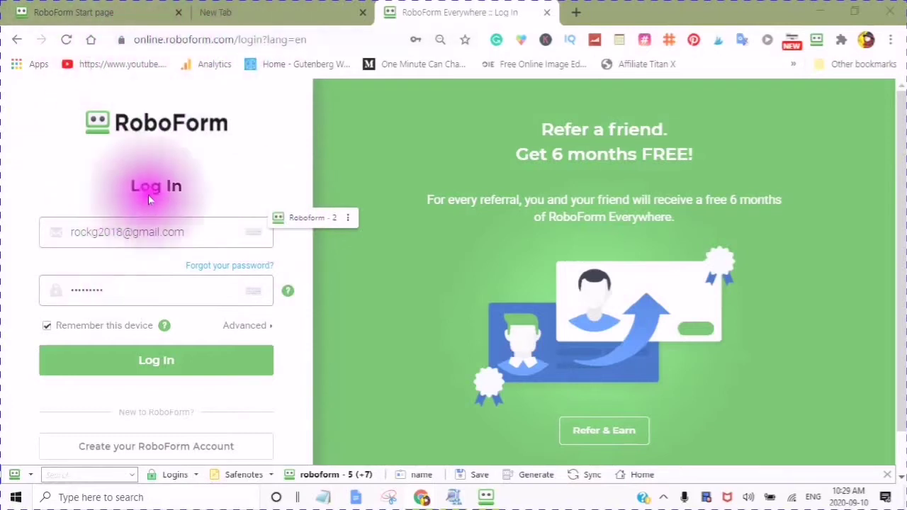
# Log in online, browse the saved logins and reach the RoboForm Affiliate Program page.
pyautogui.click(152, 369)
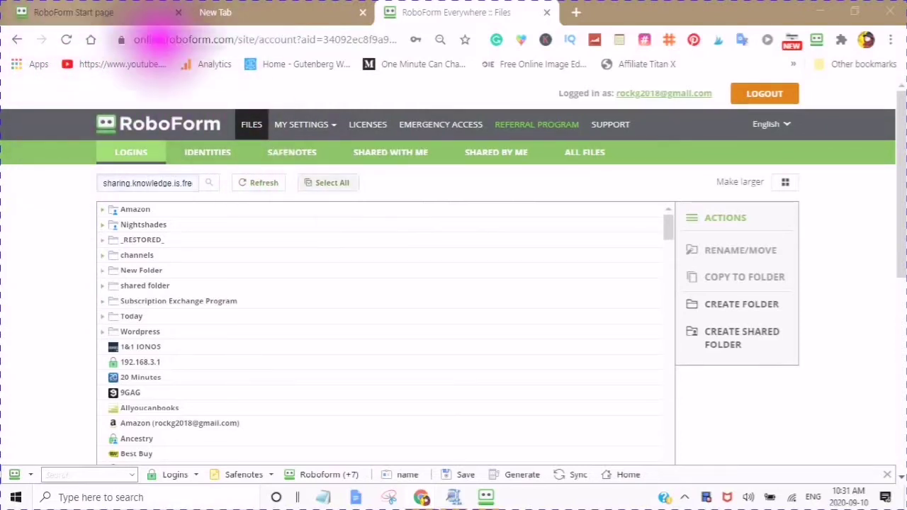
pyautogui.scroll(-2, 351, 253)
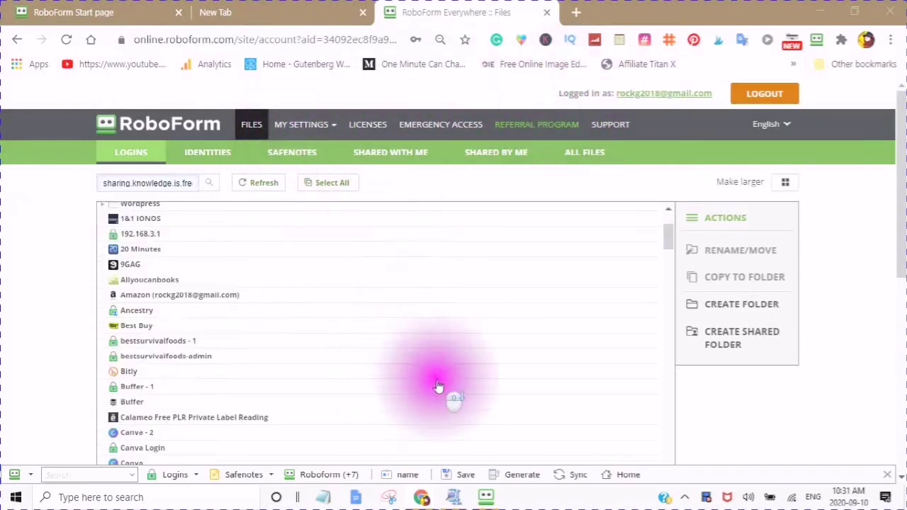
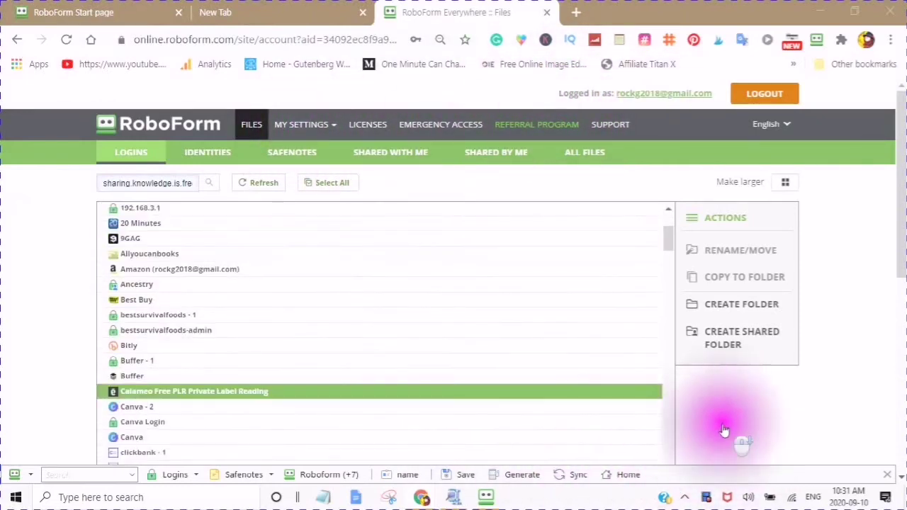
pyautogui.scroll(-3, 899, 484)
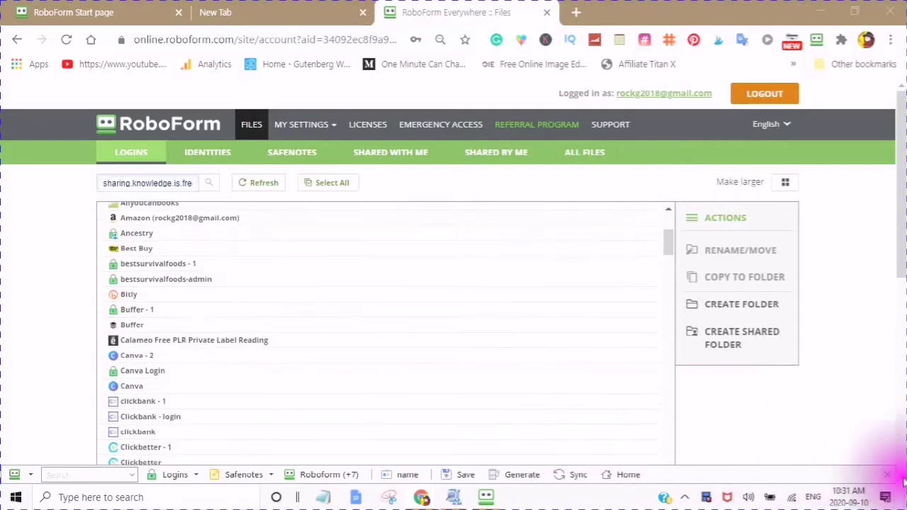
pyautogui.scroll(-7, 899, 483)
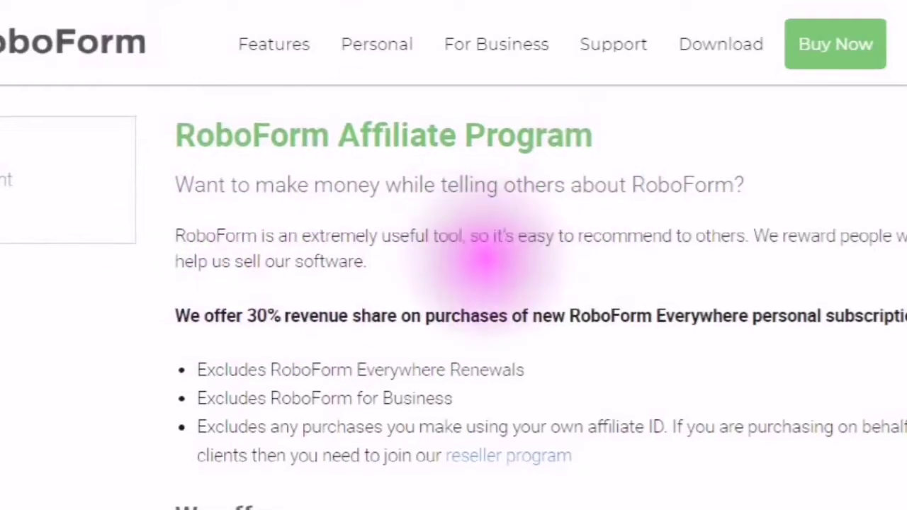
# Read the 'We offer' and 'Keep in mind' sections, waiting out the unresponsive-page prompt.
pyautogui.scroll(-3, 486, 259)
pyautogui.scroll(1, 477, 263)
pyautogui.scroll(1, 477, 265)
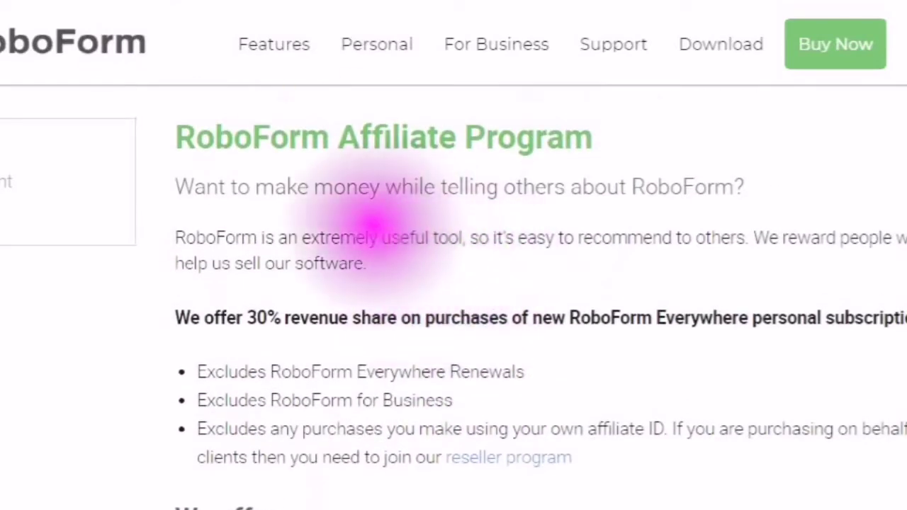
pyautogui.scroll(-1, 374, 214)
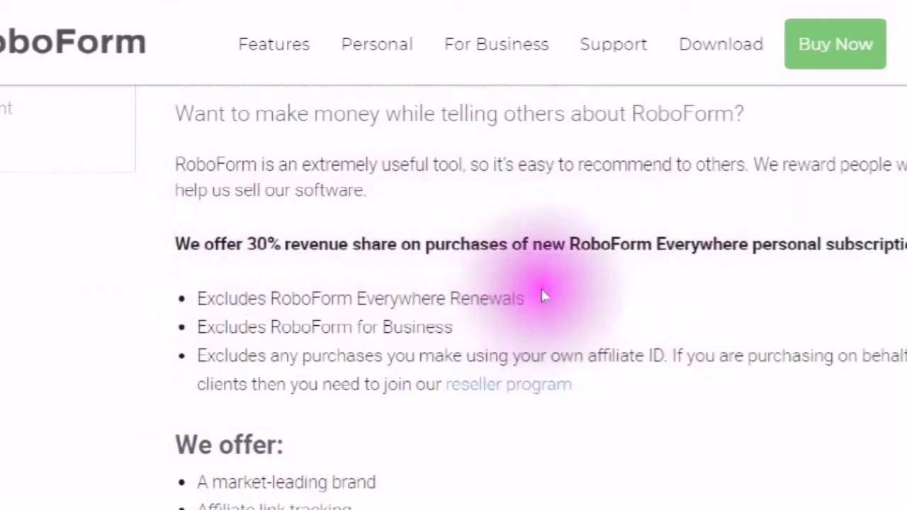
pyautogui.scroll(-1, 453, 269)
pyautogui.scroll(-2, 458, 269)
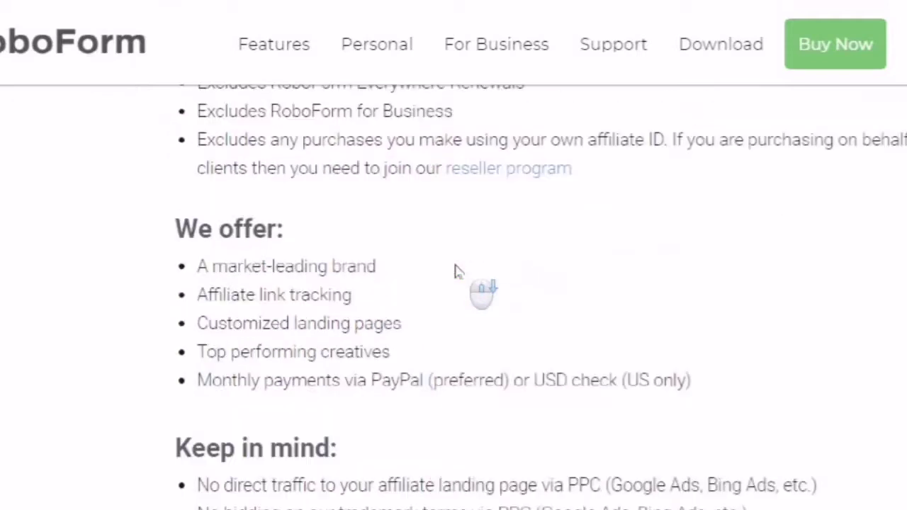
pyautogui.scroll(-1, 458, 275)
pyautogui.scroll(-1, 453, 278)
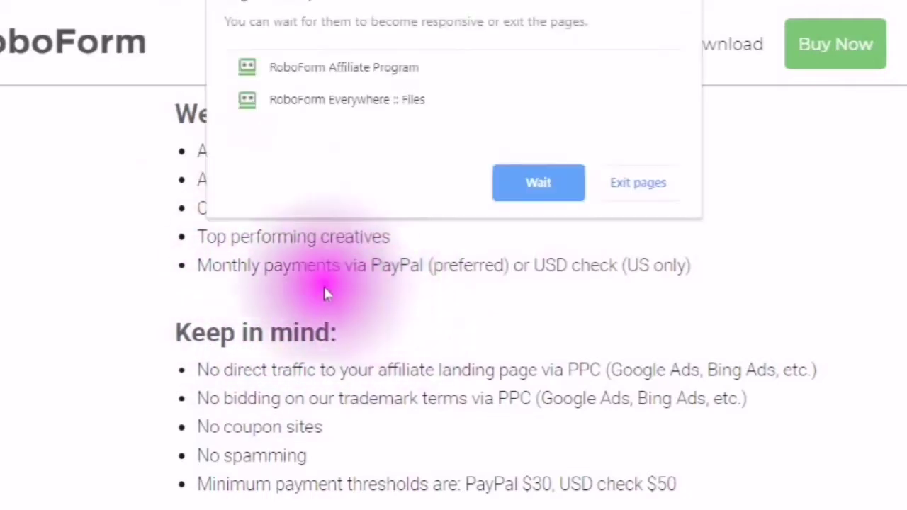
pyautogui.click(545, 179)
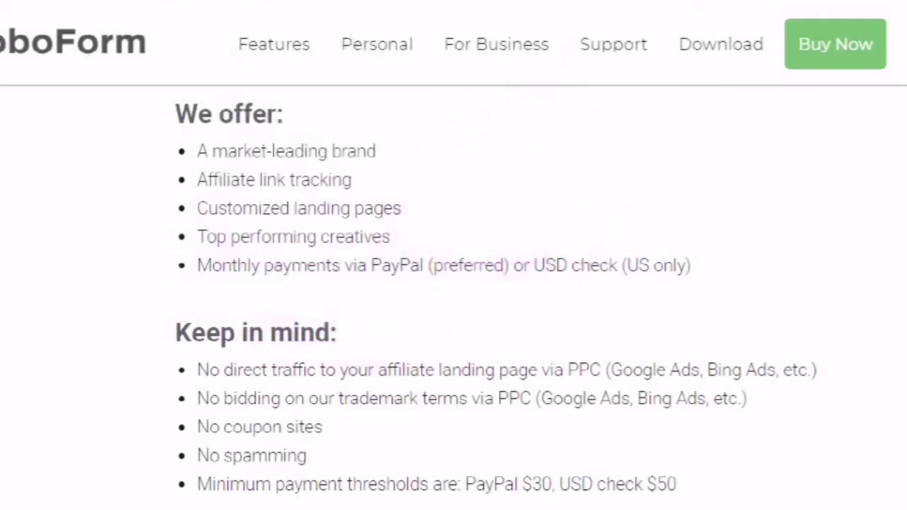
# Scroll down and join the affiliate program with JOIN NOW.
pyautogui.scroll(-3, 269, 284)
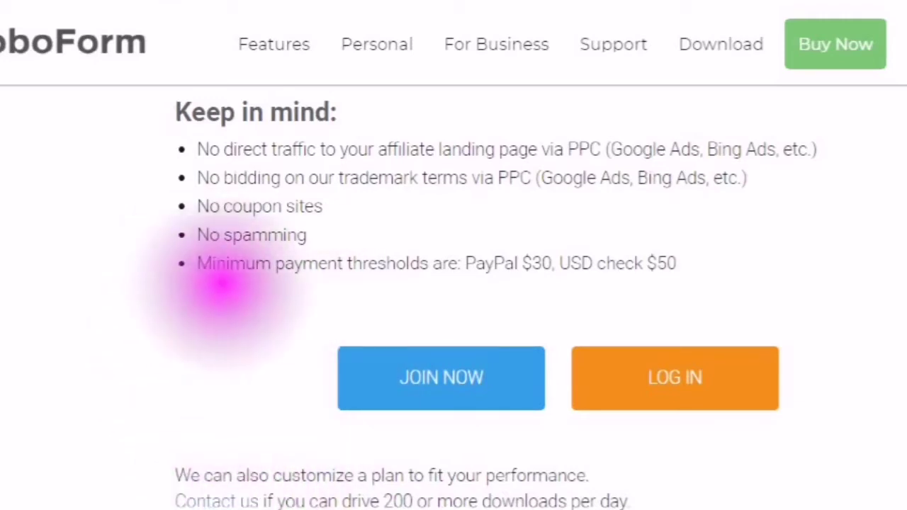
pyautogui.scroll(3, 182, 213)
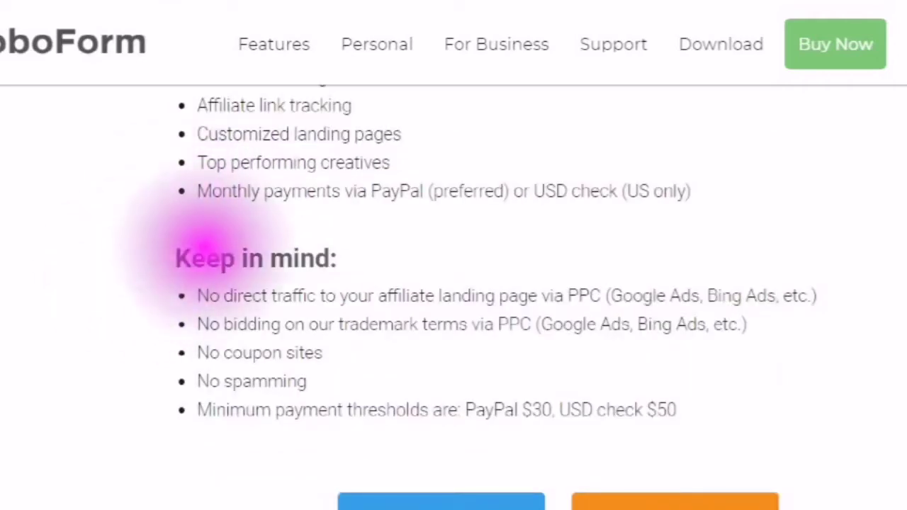
pyautogui.scroll(-2, 184, 241)
pyautogui.scroll(-1, 184, 244)
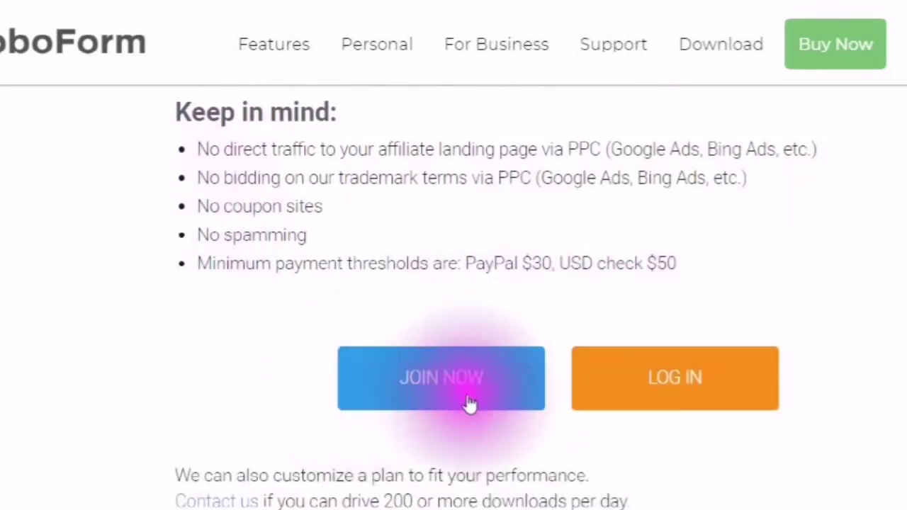
pyautogui.click(440, 389)
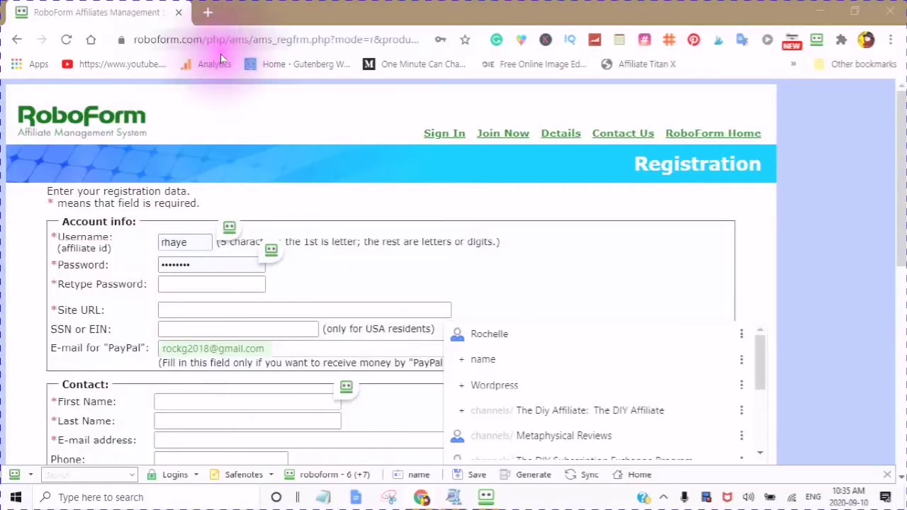
# Autofill the registration form from the 'roboform - 1' saved login.
pyautogui.click(406, 245)
pyautogui.scroll(-2, 404, 248)
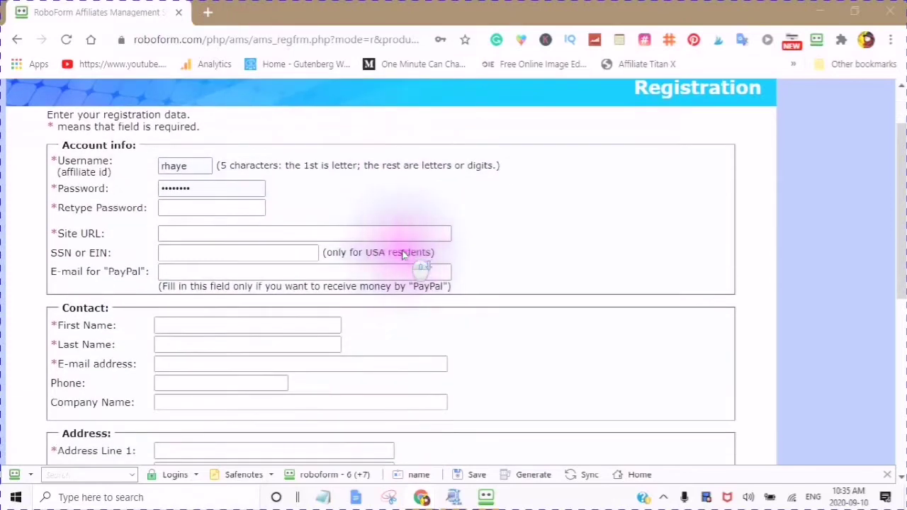
pyautogui.scroll(-2, 400, 259)
pyautogui.scroll(2, 409, 280)
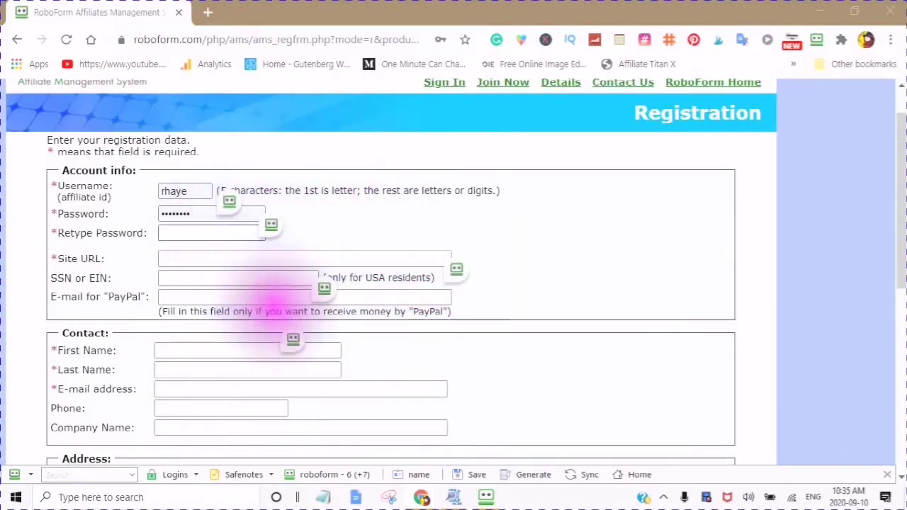
pyautogui.click(229, 202)
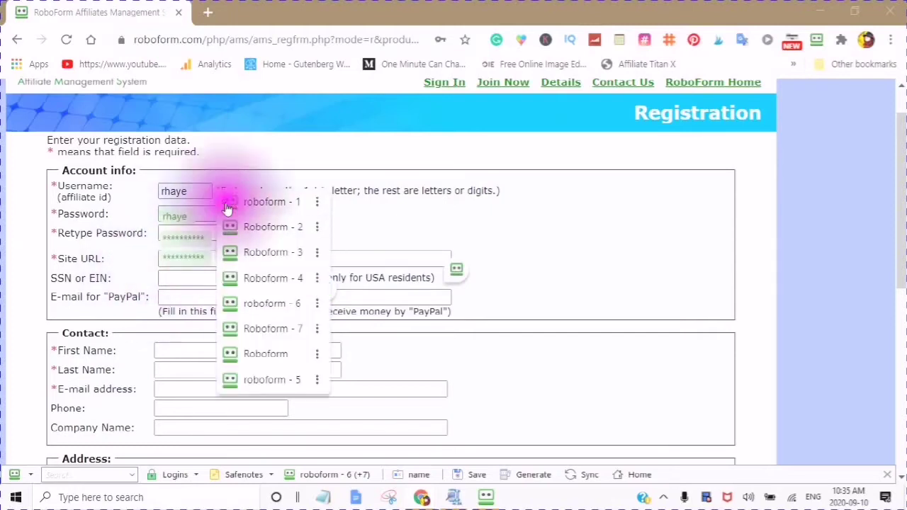
pyautogui.click(227, 206)
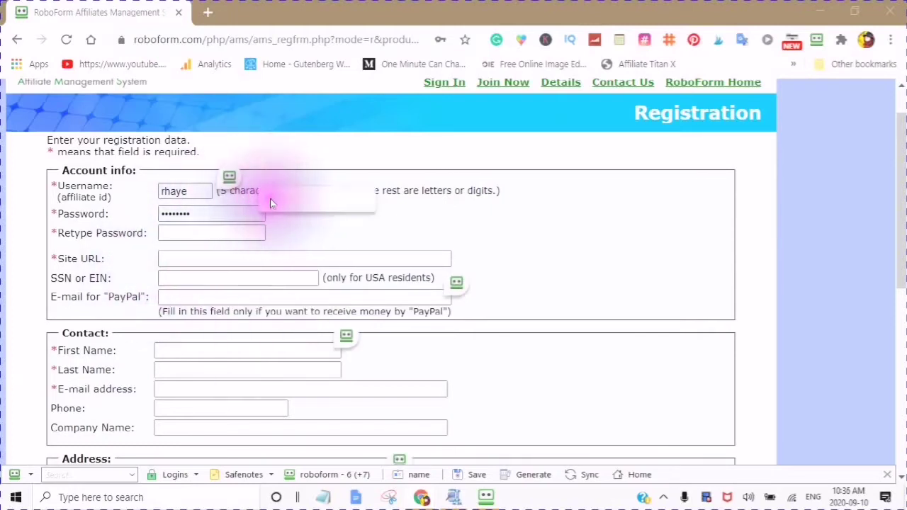
pyautogui.click(285, 233)
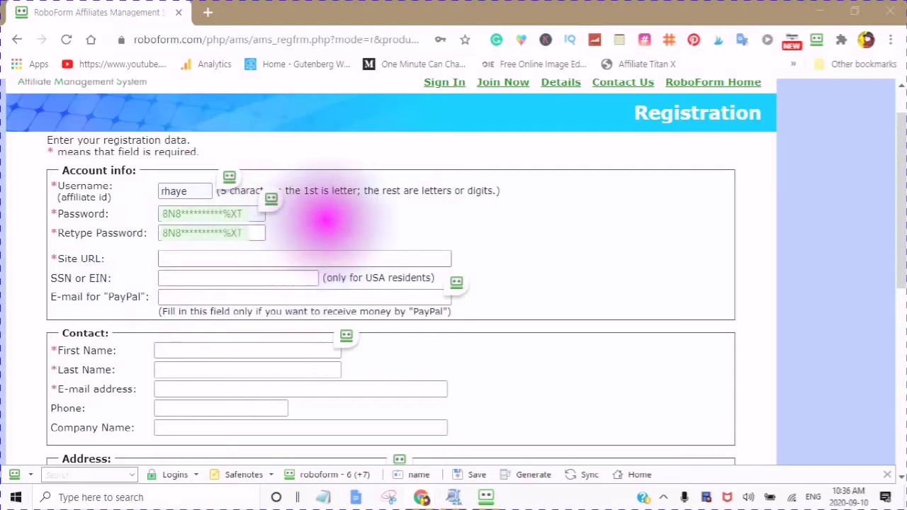
# Generate a fresh random password and fill it into both password fields.
pyautogui.click(227, 176)
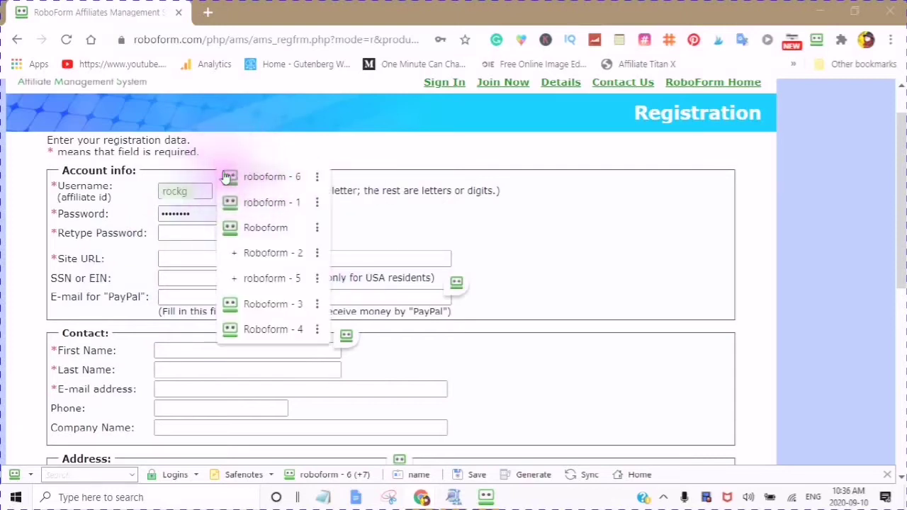
pyautogui.click(382, 226)
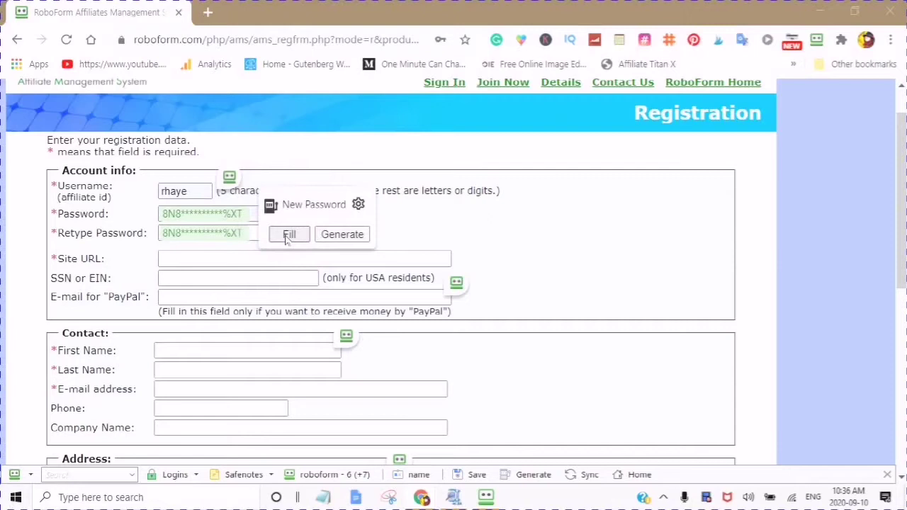
pyautogui.click(287, 238)
pyautogui.click(206, 205)
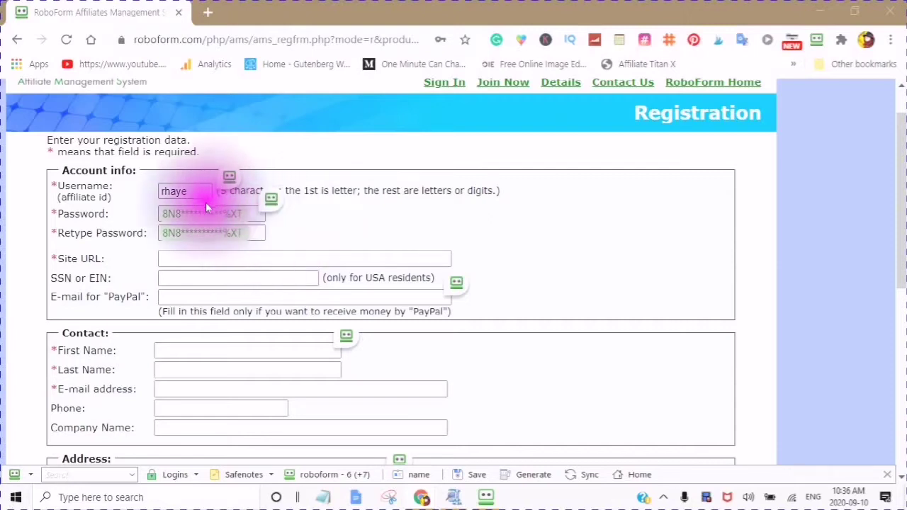
pyautogui.click(271, 201)
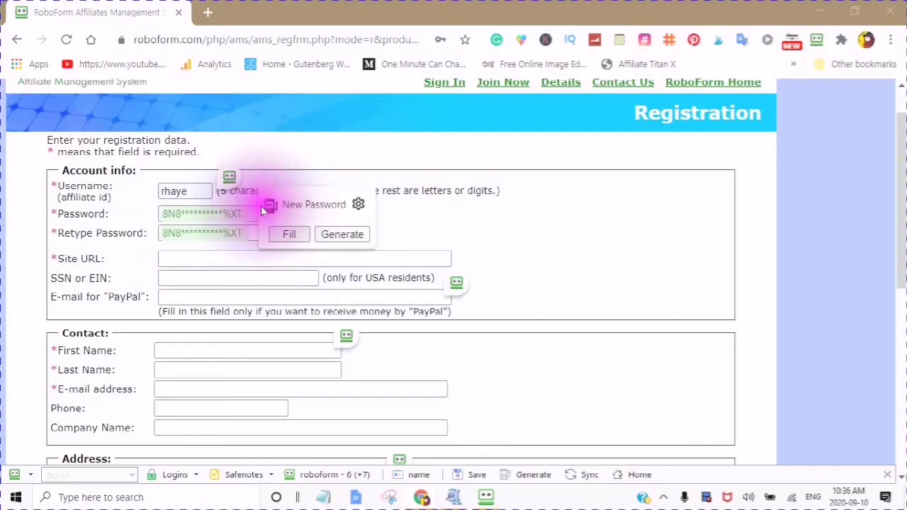
pyautogui.click(343, 235)
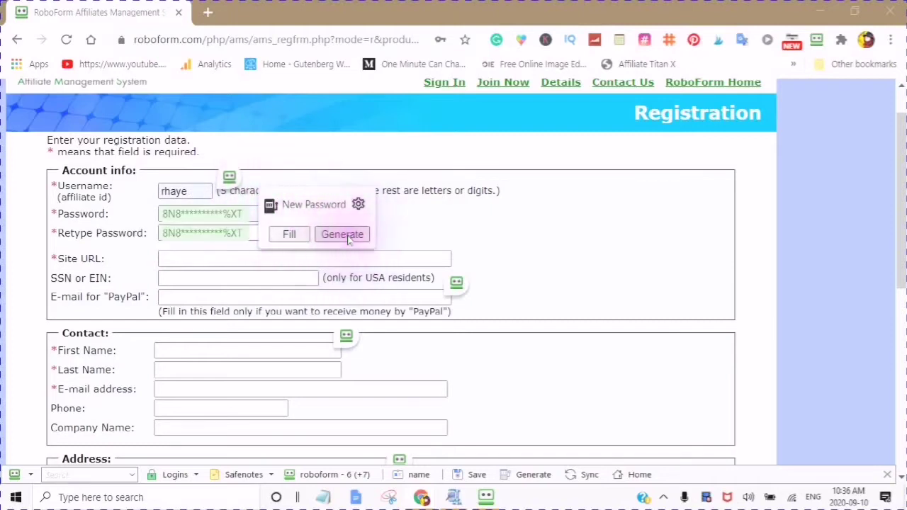
pyautogui.click(289, 234)
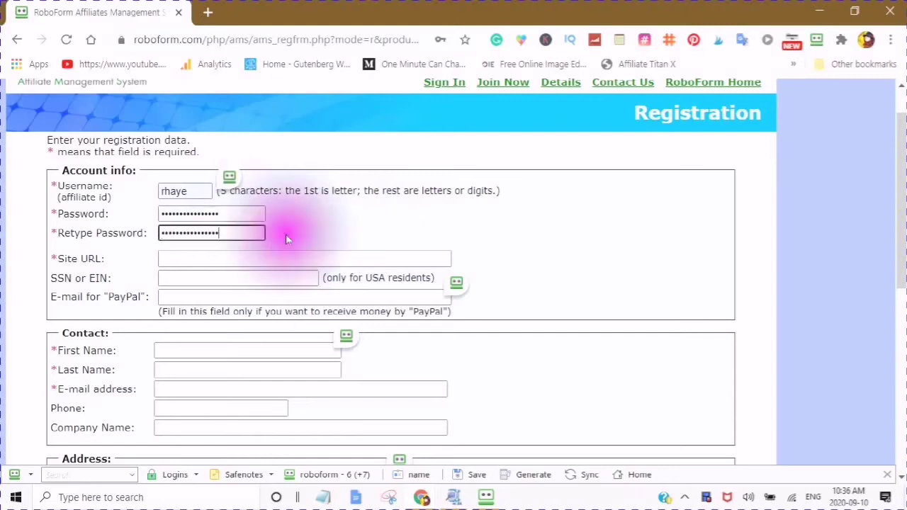
pyautogui.click(269, 197)
pyautogui.click(121, 239)
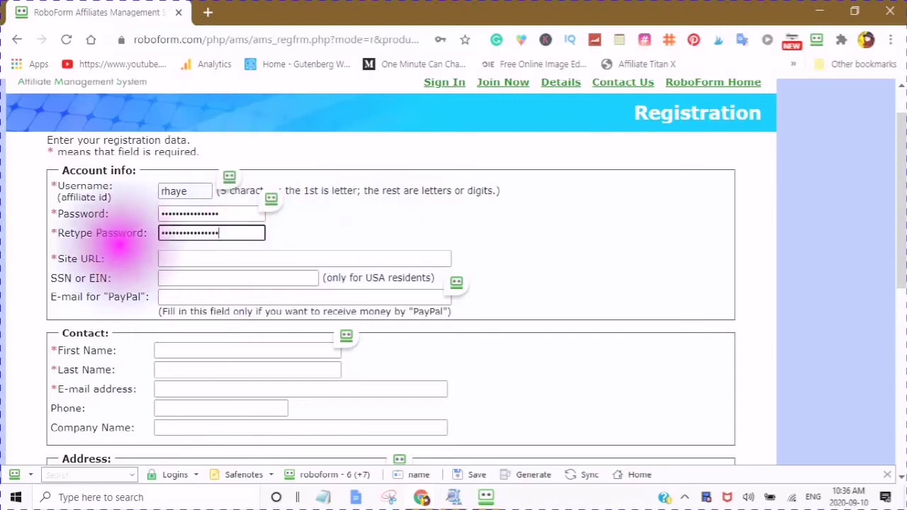
pyautogui.click(174, 259)
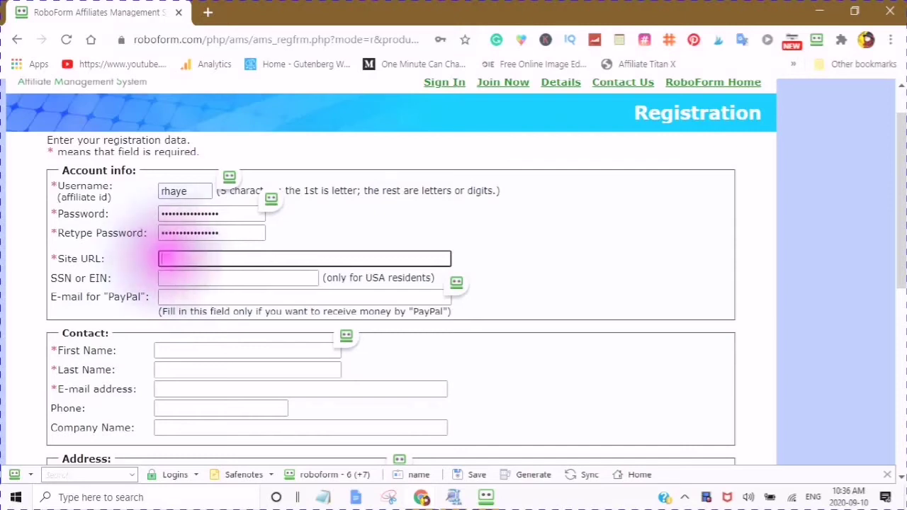
pyautogui.write('interactiveview')
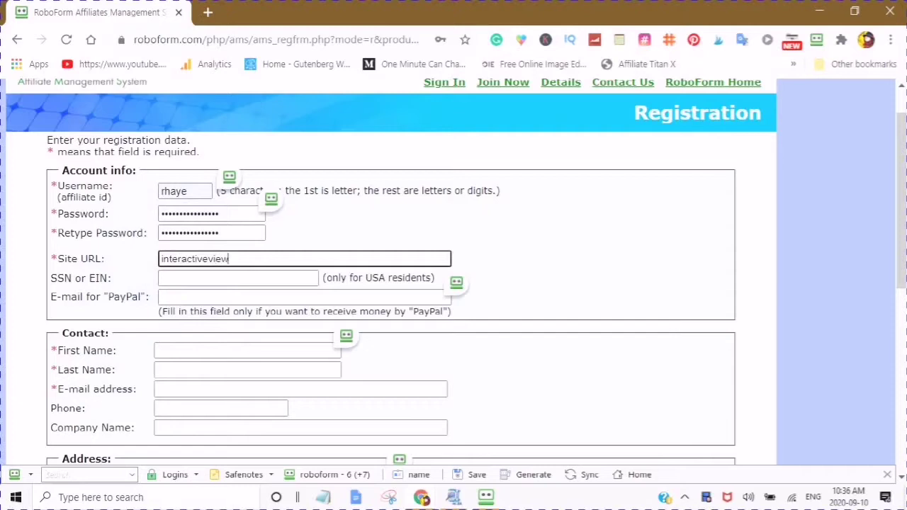
pyautogui.write('.com/1stopgiftshop')
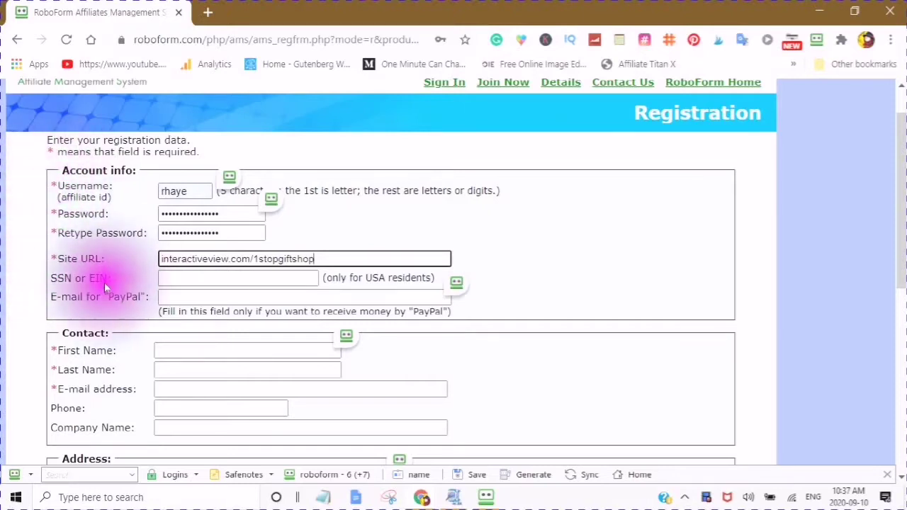
pyautogui.click(170, 297)
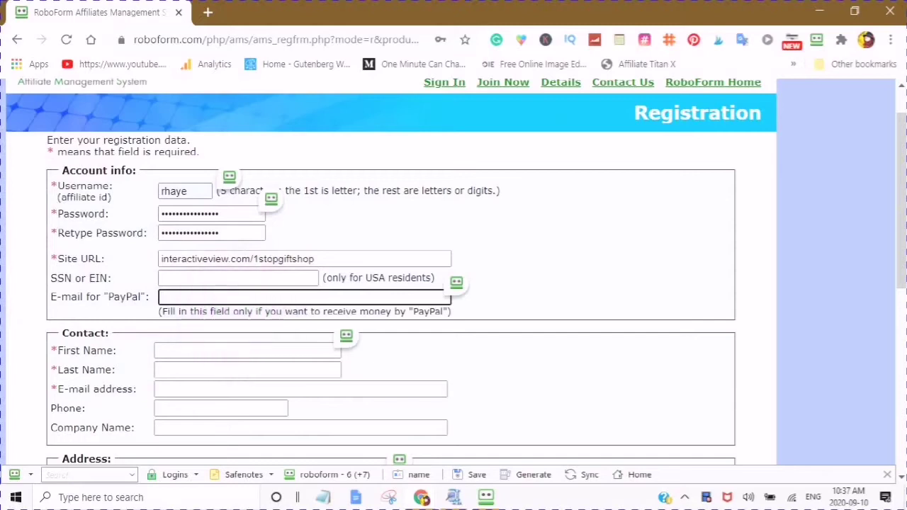
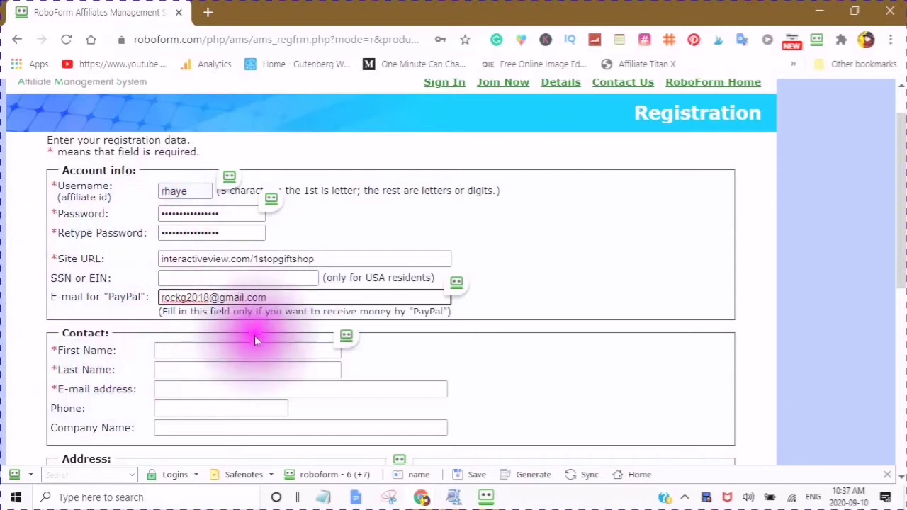
pyautogui.scroll(-2, 262, 327)
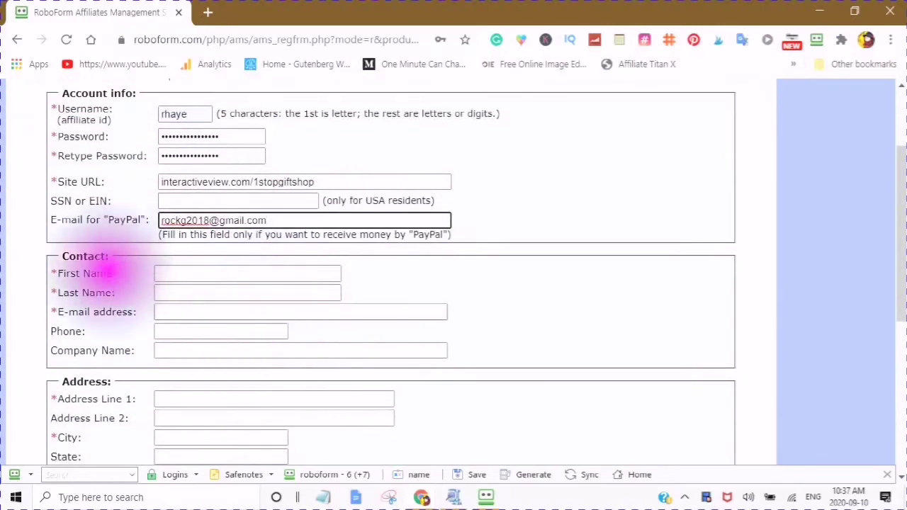
# Preview saved RoboForm identity suggestions on the First Name field.
pyautogui.click(204, 274)
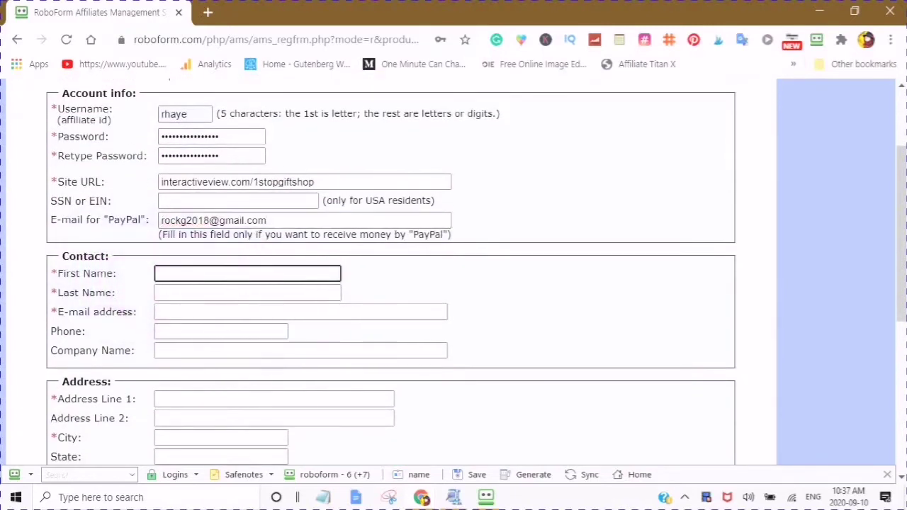
pyautogui.click(337, 273)
pyautogui.click(263, 273)
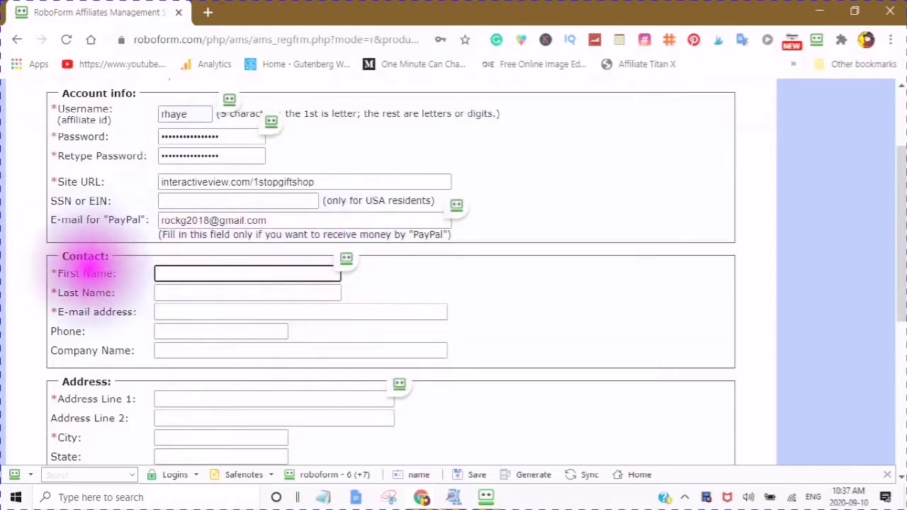
pyautogui.click(284, 274)
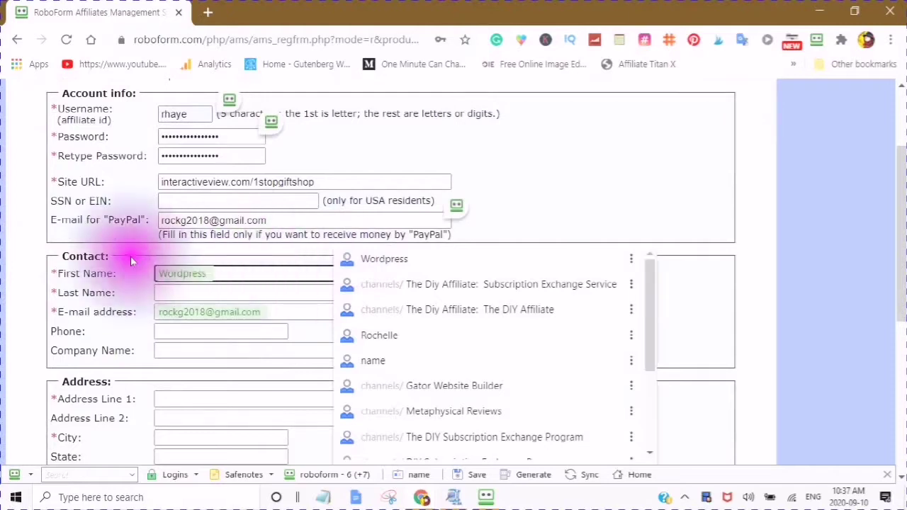
pyautogui.click(121, 265)
pyautogui.click(350, 266)
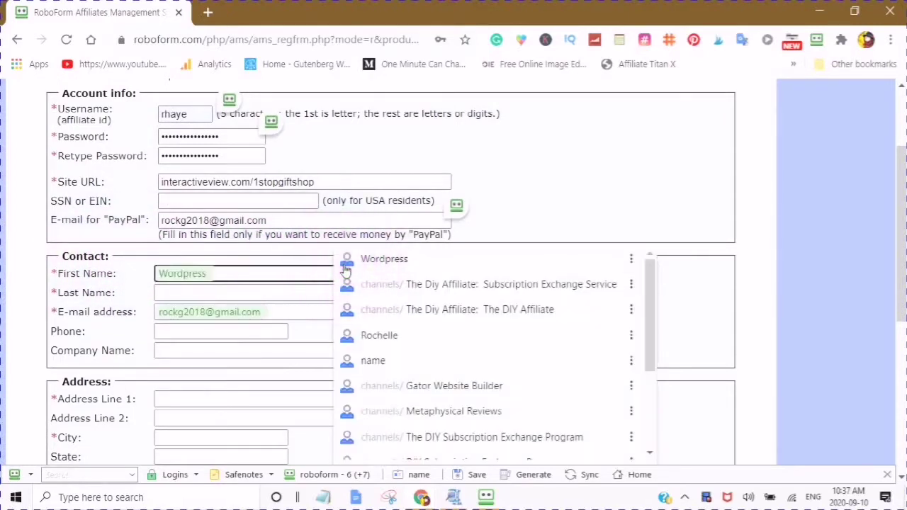
pyautogui.click(350, 275)
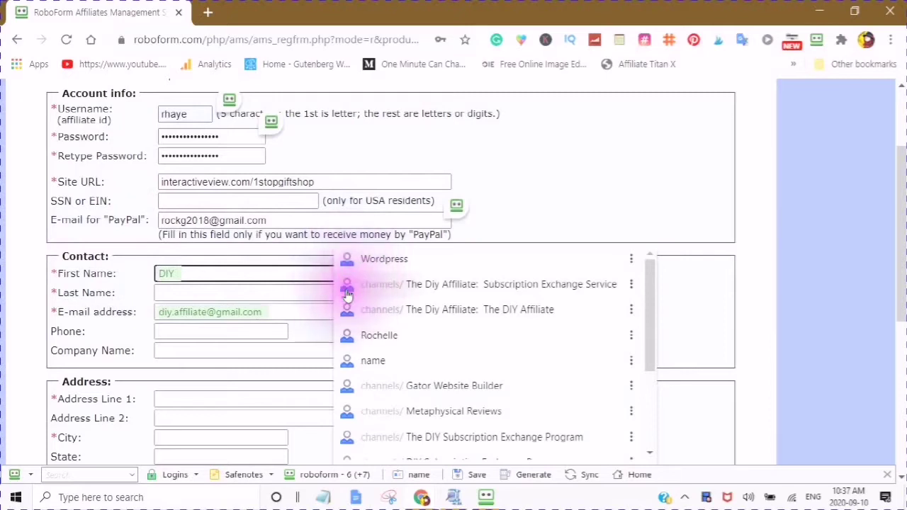
pyautogui.click(333, 275)
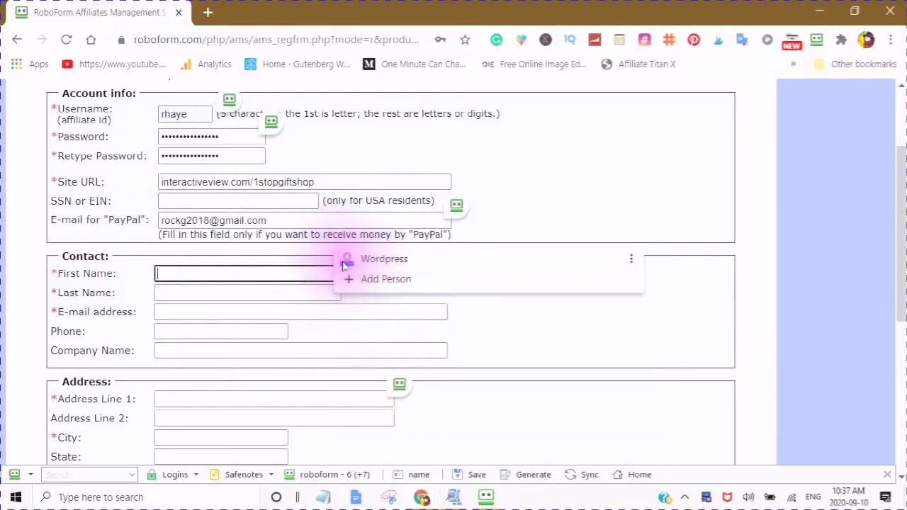
# Browse the identity list, then open and close RoboForm's matching logins list.
pyautogui.scroll(-1, 362, 429)
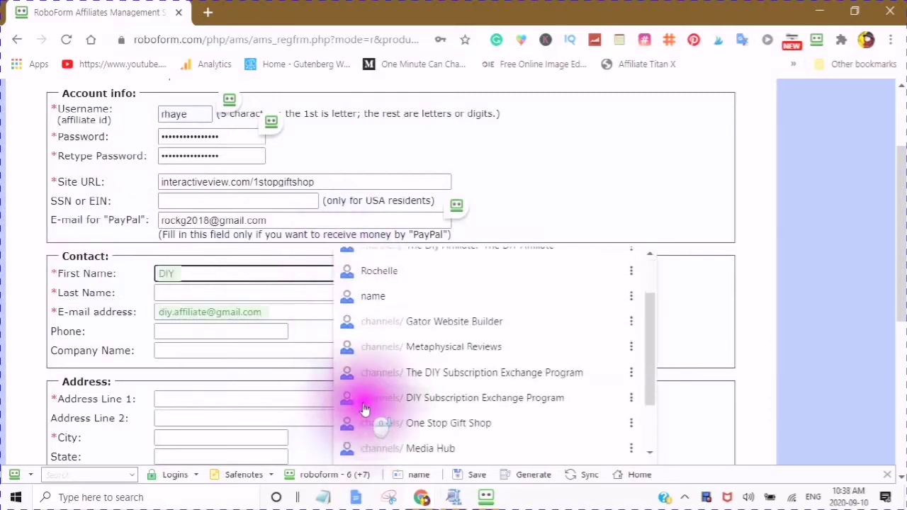
pyautogui.scroll(-1, 365, 418)
pyautogui.scroll(1, 368, 383)
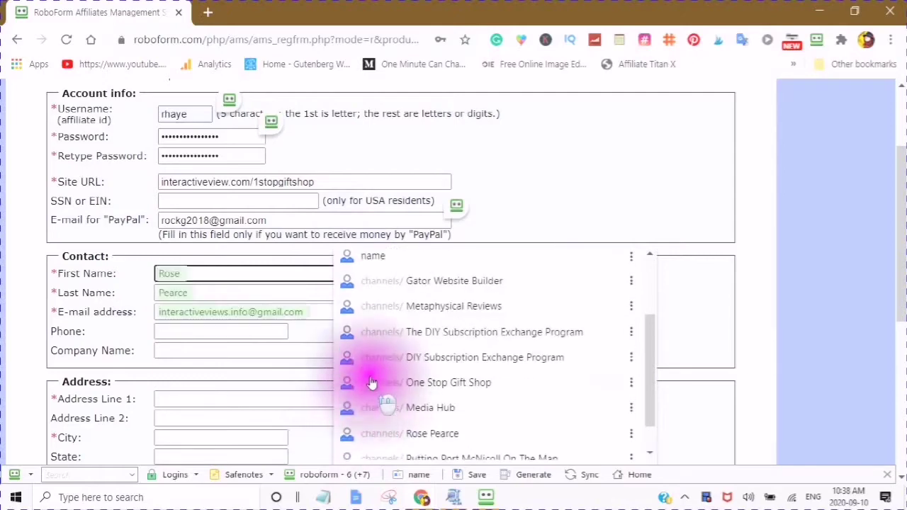
pyautogui.scroll(1, 364, 347)
pyautogui.scroll(2, 354, 326)
pyautogui.scroll(-2, 354, 340)
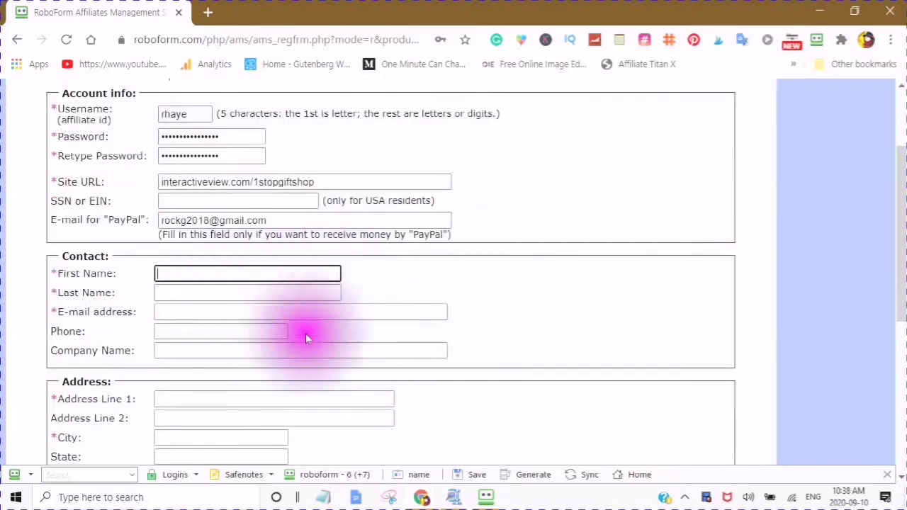
pyautogui.click(323, 475)
pyautogui.click(39, 484)
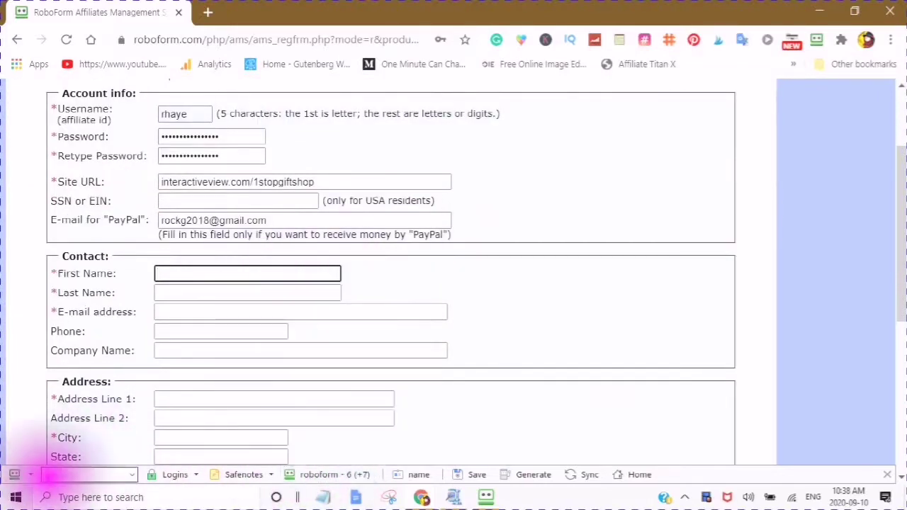
# Autofill the affiliate form's contact and address fields from the Rochelle identity via Fill Forms.
pyautogui.click(30, 478)
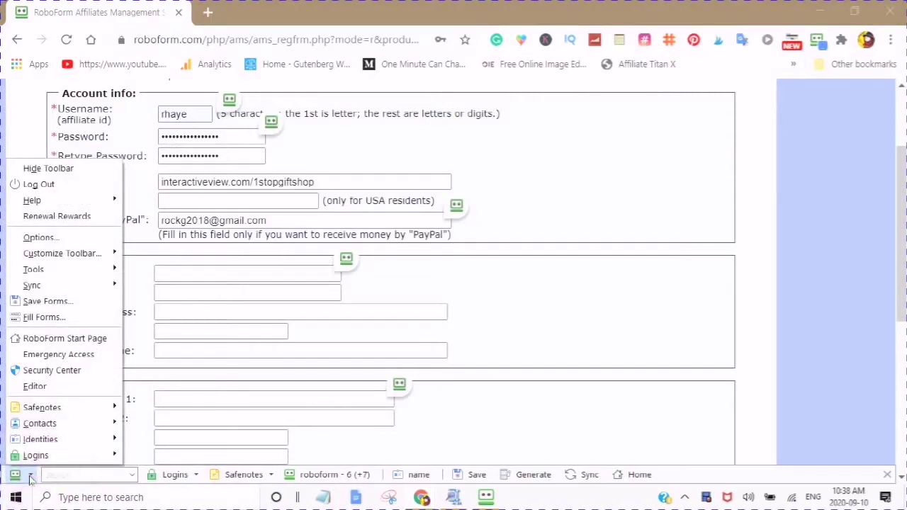
pyautogui.click(27, 481)
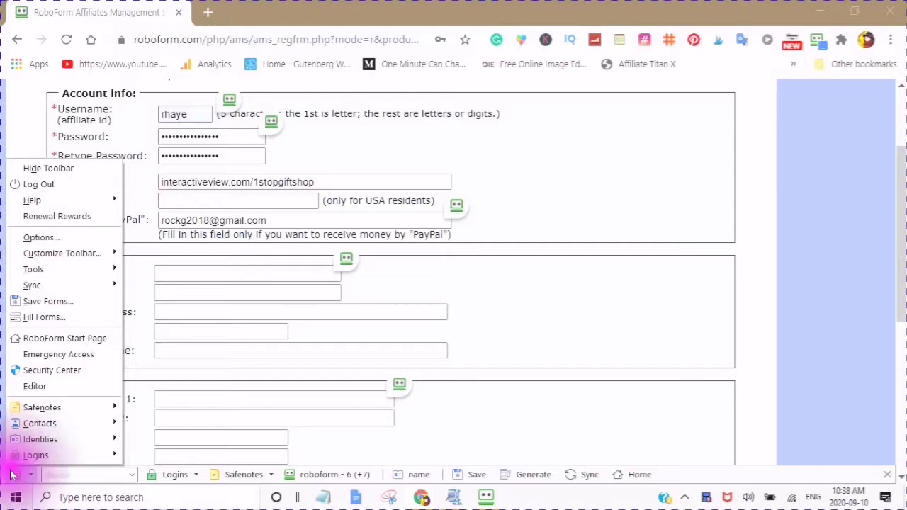
pyautogui.click(31, 316)
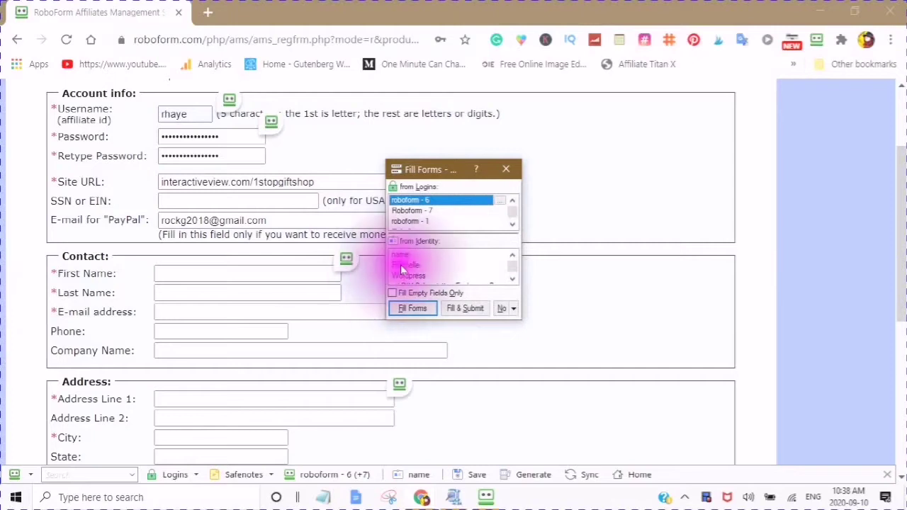
pyautogui.click(399, 267)
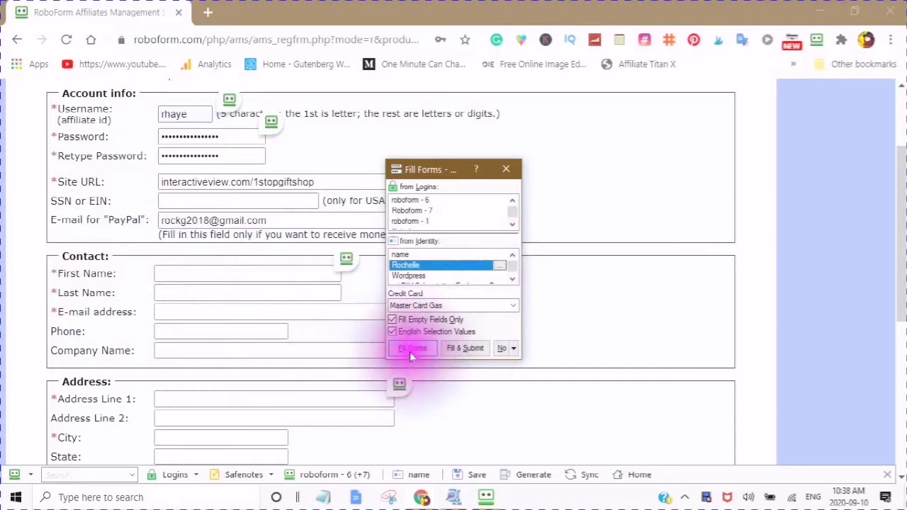
pyautogui.click(413, 349)
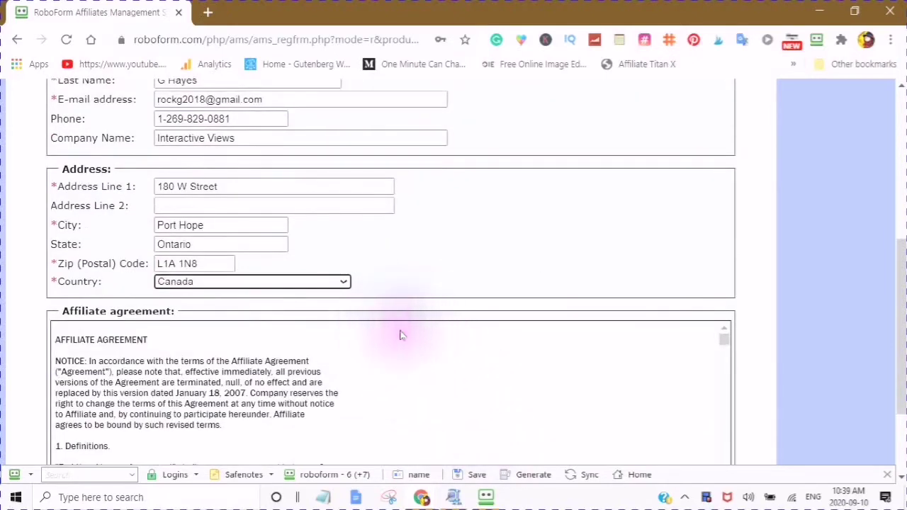
# Select the existing Company Name text so it can be replaced.
pyautogui.scroll(2, 388, 347)
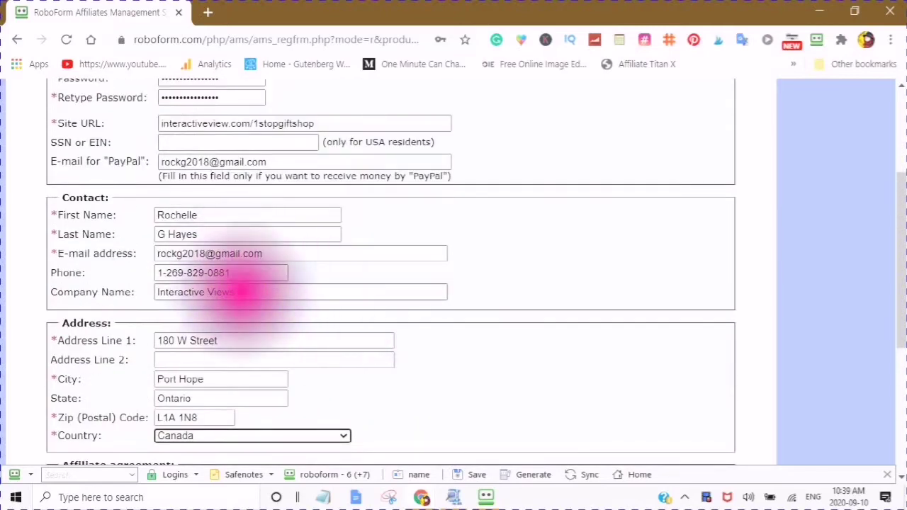
pyautogui.click(192, 292)
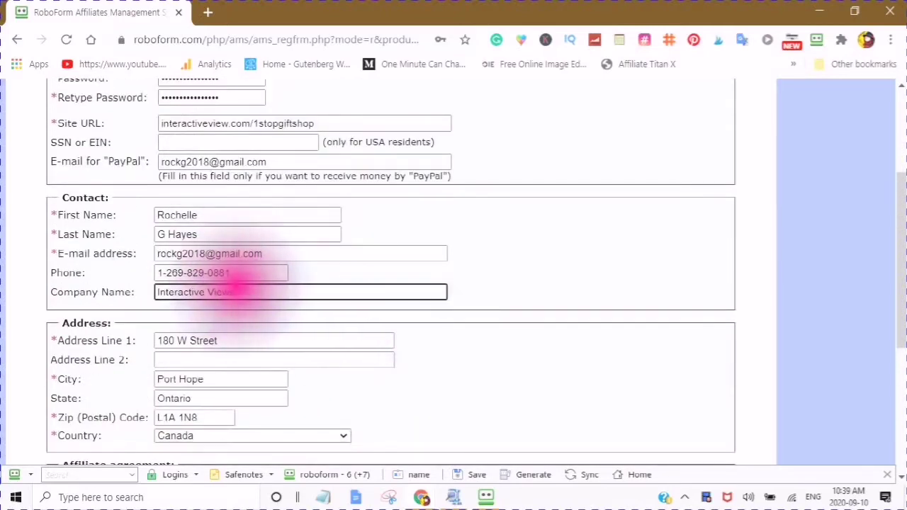
pyautogui.moveTo(234, 292); pyautogui.dragTo(153, 292)
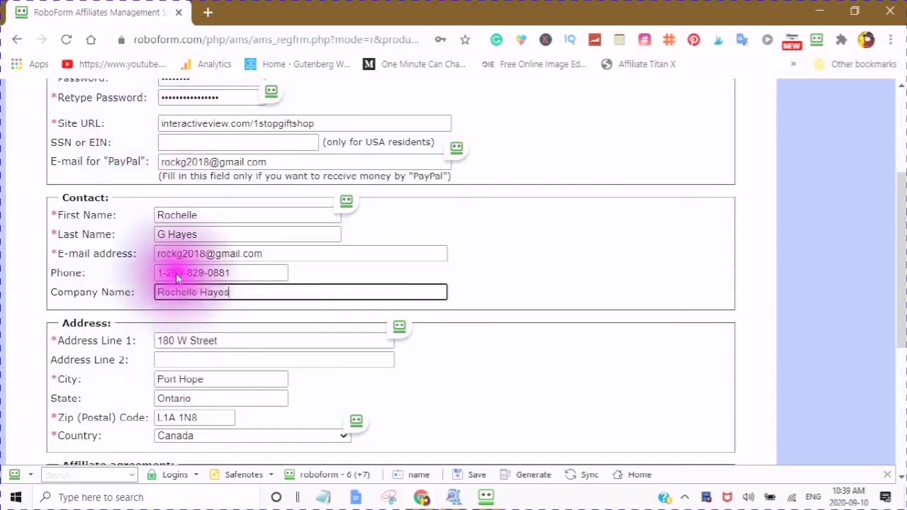
# Scroll down past the address details to the Affiliate agreement box.
pyautogui.scroll(-1, 212, 245)
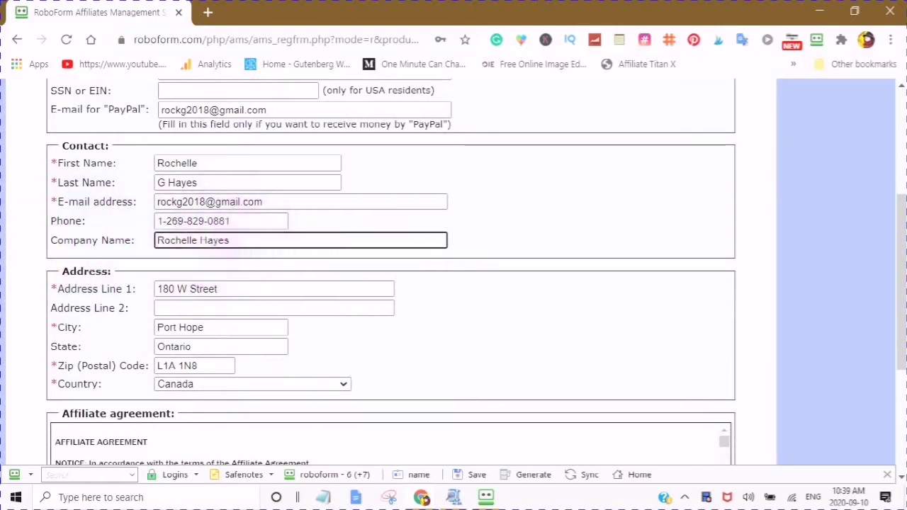
pyautogui.scroll(-1, 198, 270)
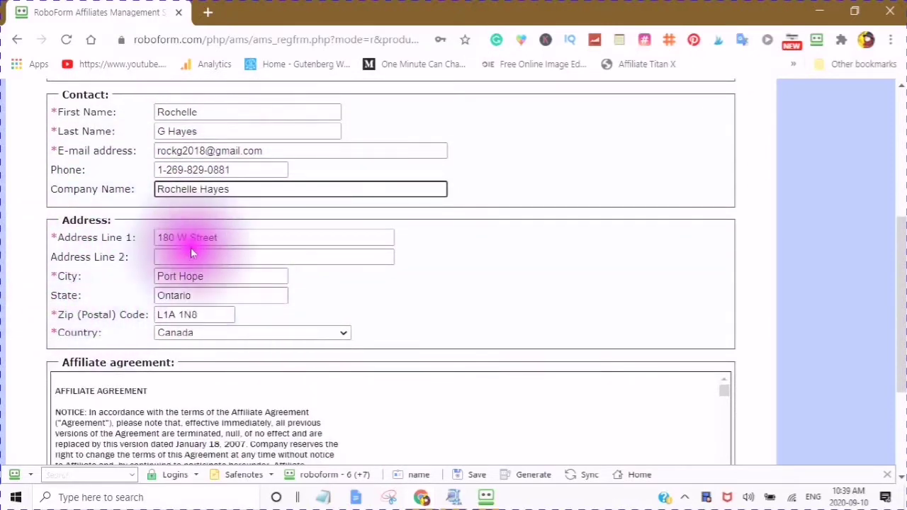
pyautogui.scroll(-1, 220, 276)
pyautogui.scroll(-2, 220, 282)
# Scroll through the affiliate agreement text to its end.
pyautogui.scroll(-1, 216, 277)
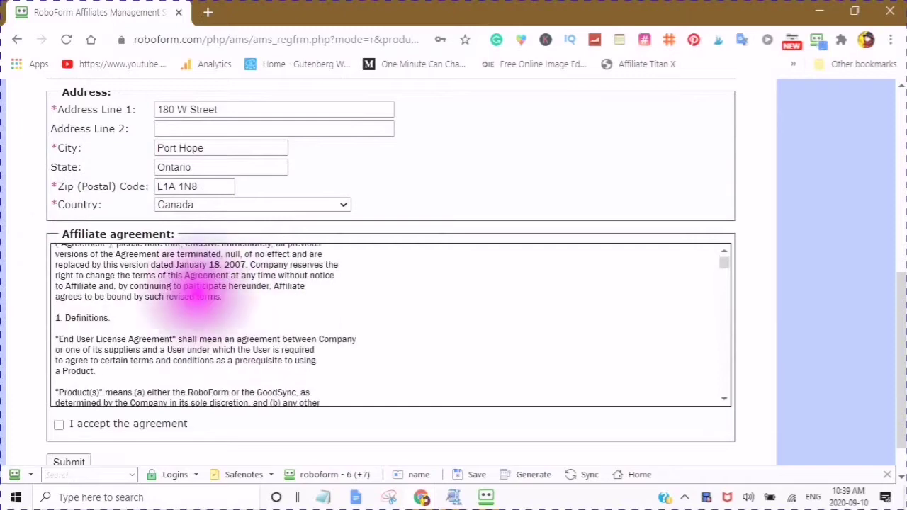
pyautogui.scroll(1, 228, 312)
pyautogui.scroll(1, 216, 315)
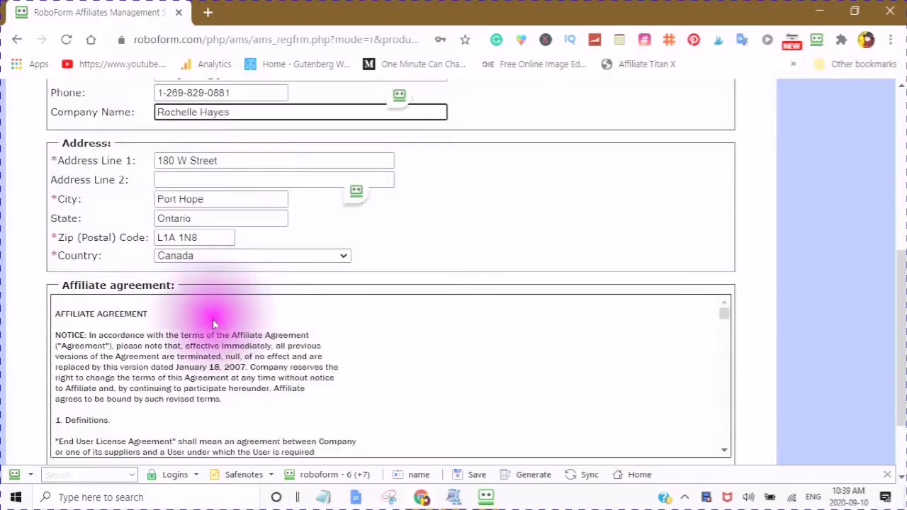
pyautogui.scroll(-1, 207, 327)
pyautogui.scroll(-2, 205, 333)
pyautogui.scroll(-1, 331, 397)
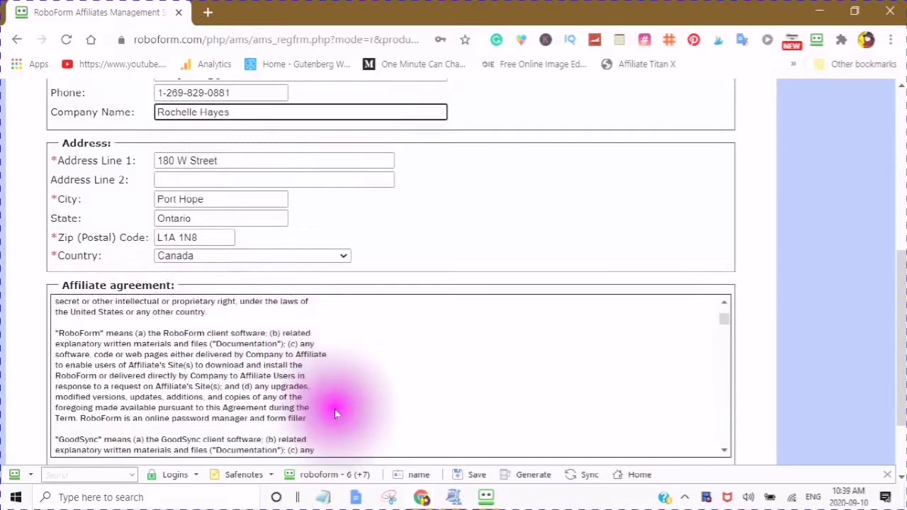
pyautogui.scroll(-2, 336, 401)
pyautogui.scroll(-2, 383, 410)
pyautogui.scroll(-2, 418, 415)
pyautogui.scroll(-1, 421, 418)
pyautogui.scroll(-2, 424, 415)
pyautogui.scroll(-2, 429, 424)
pyautogui.scroll(-2, 429, 428)
pyautogui.scroll(-2, 429, 430)
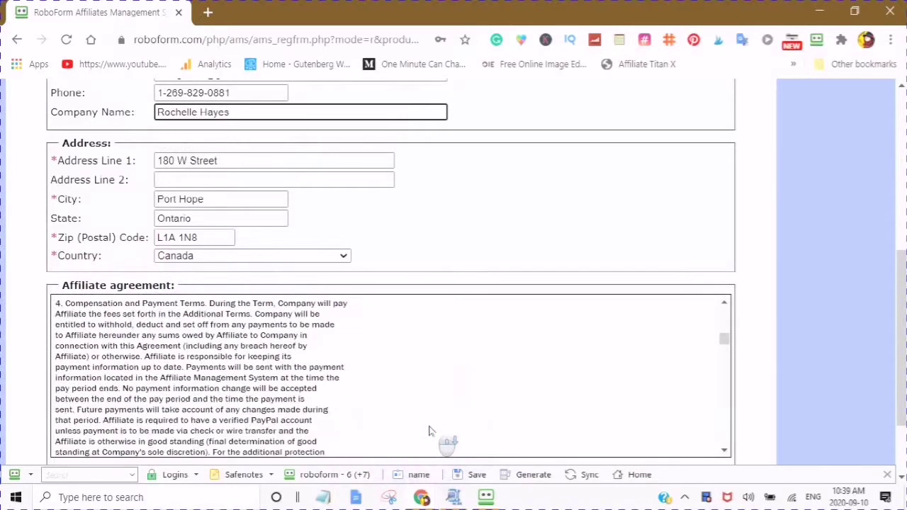
pyautogui.scroll(-2, 445, 435)
pyautogui.scroll(-2, 430, 425)
pyautogui.scroll(-2, 430, 425)
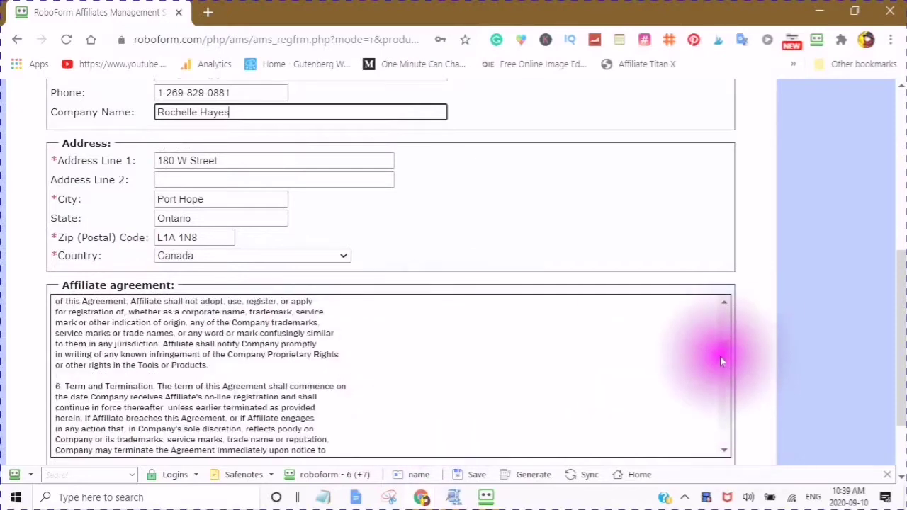
pyautogui.moveTo(724, 347); pyautogui.dragTo(724, 451)
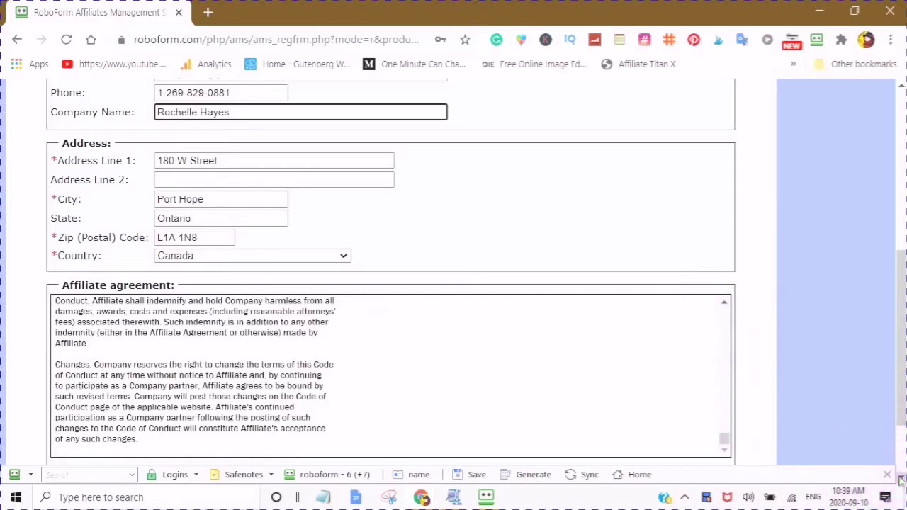
# Tick 'I accept the agreement' and submit, getting the 'rhaye' already-exists notice.
pyautogui.scroll(-3, 900, 481)
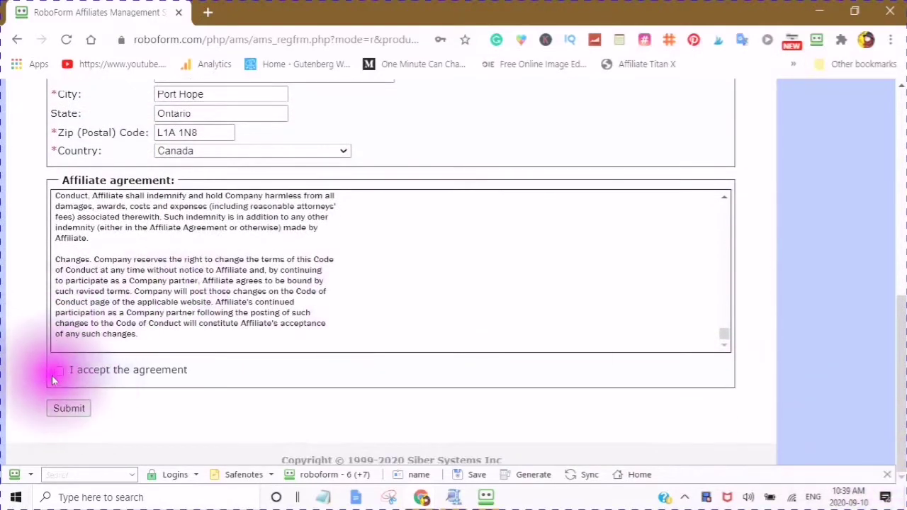
pyautogui.click(59, 371)
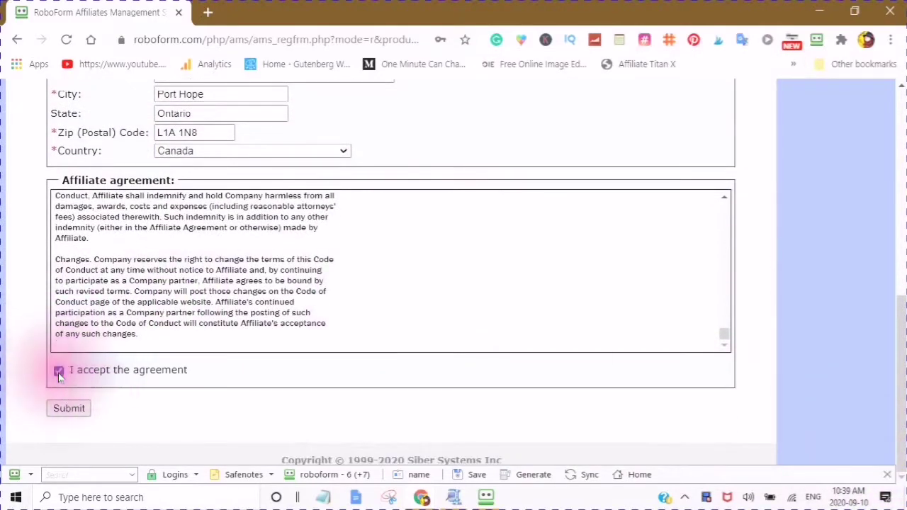
pyautogui.click(68, 409)
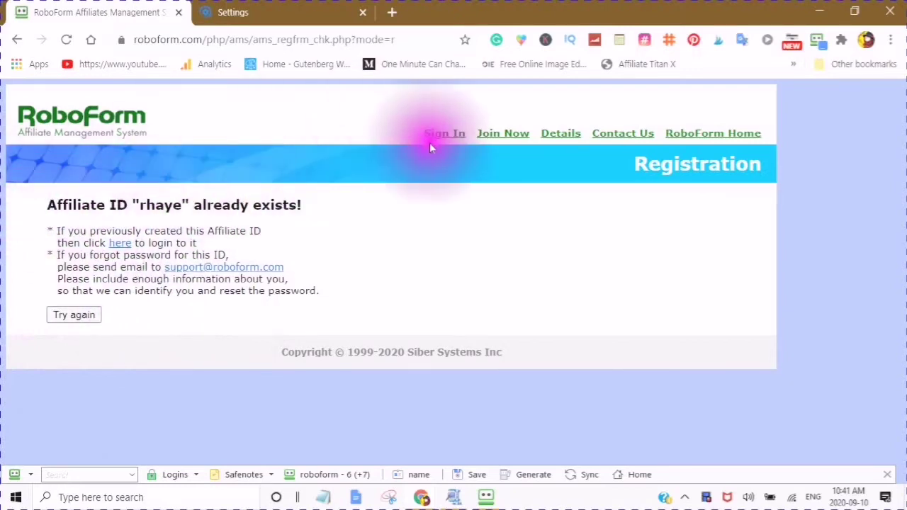
pyautogui.click(457, 134)
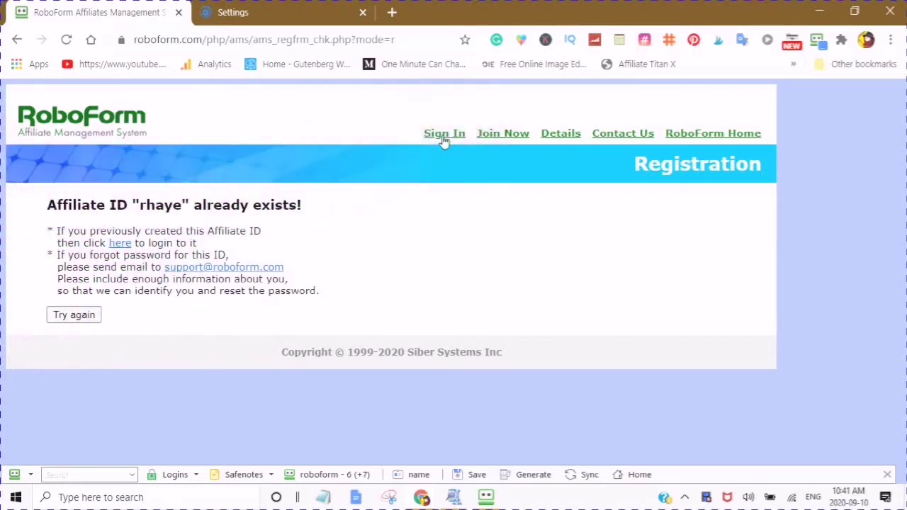
pyautogui.click(444, 136)
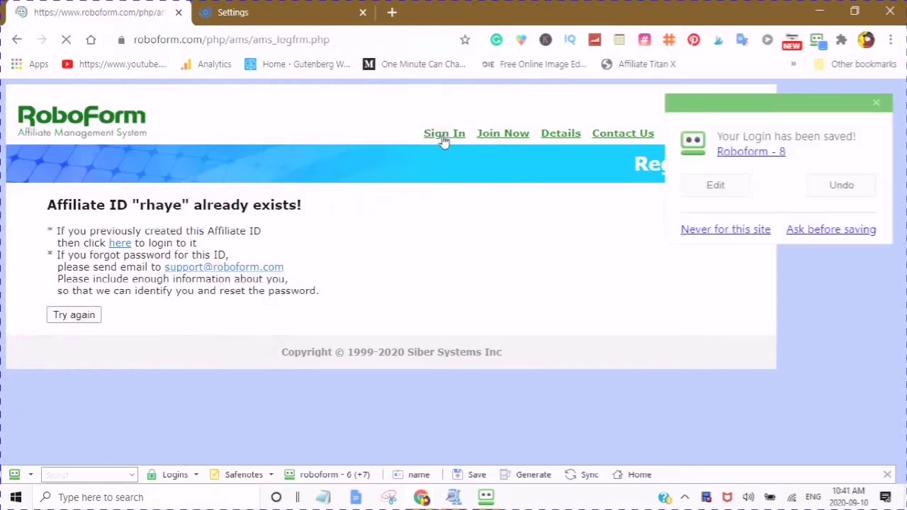
pyautogui.click(444, 138)
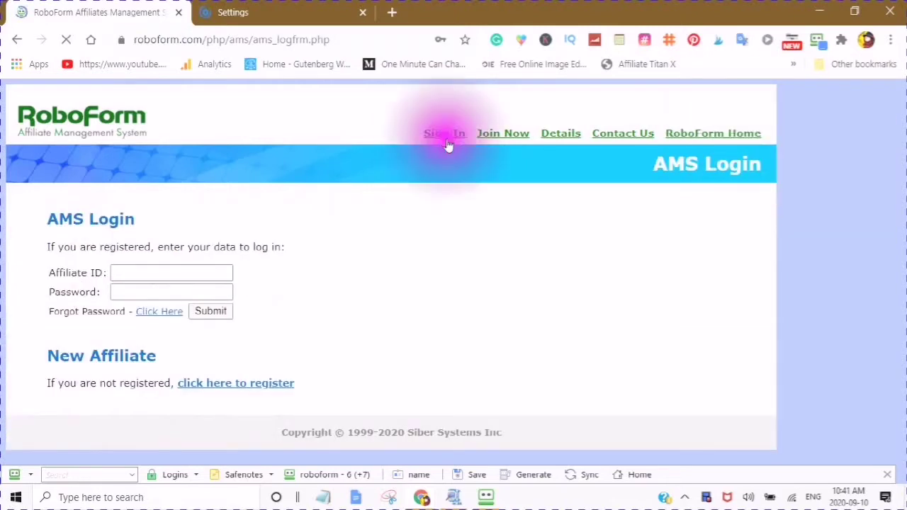
pyautogui.click(216, 312)
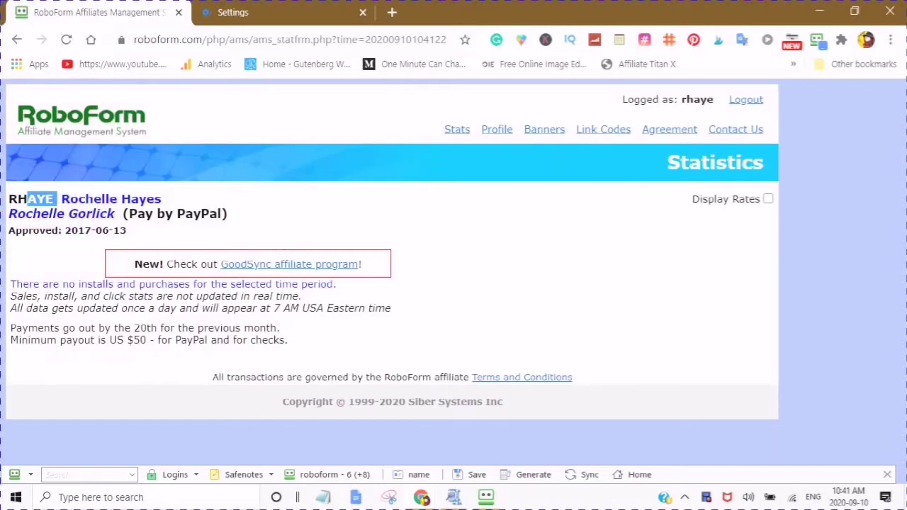
pyautogui.doubleClick(32, 200)
pyautogui.click(234, 216)
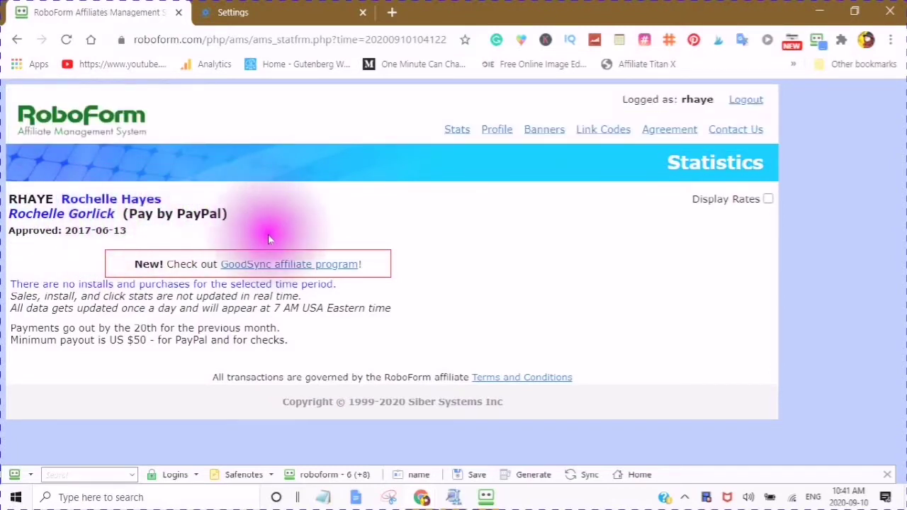
pyautogui.click(457, 131)
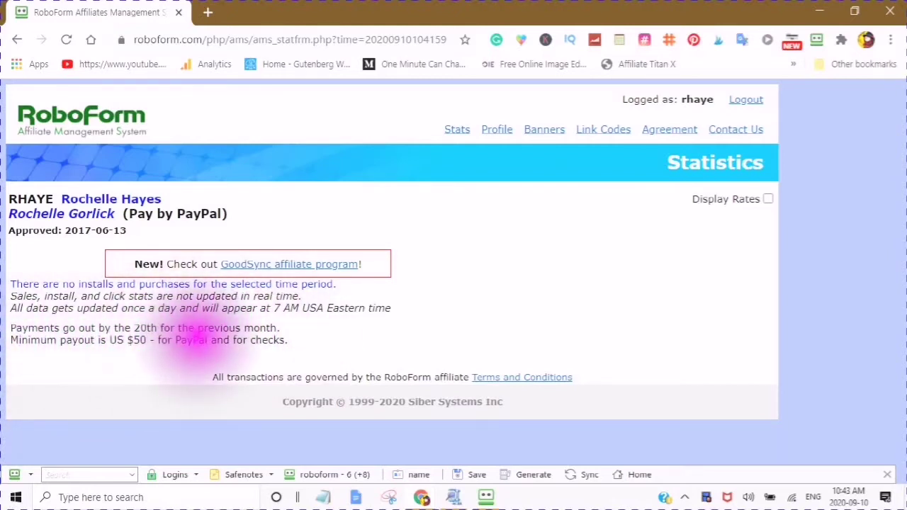
# Open the affiliate Profile and scroll through its details.
pyautogui.click(497, 132)
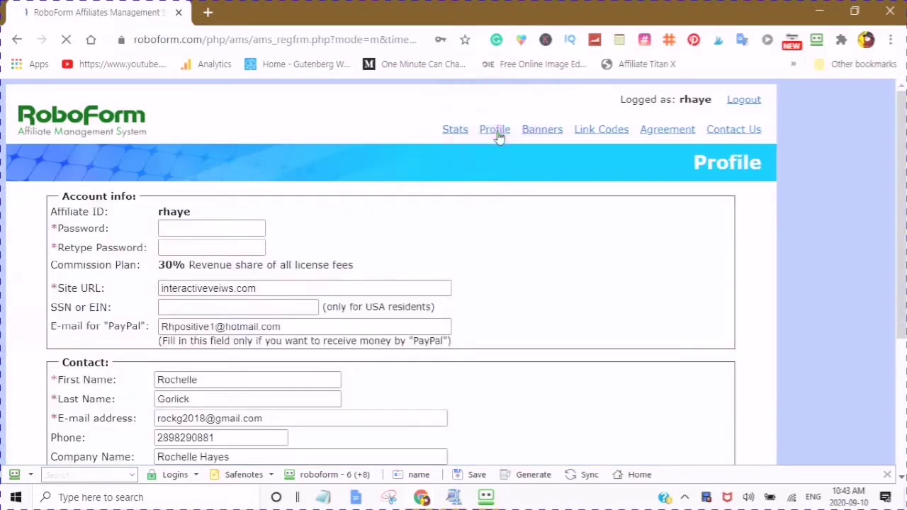
pyautogui.scroll(-3, 528, 255)
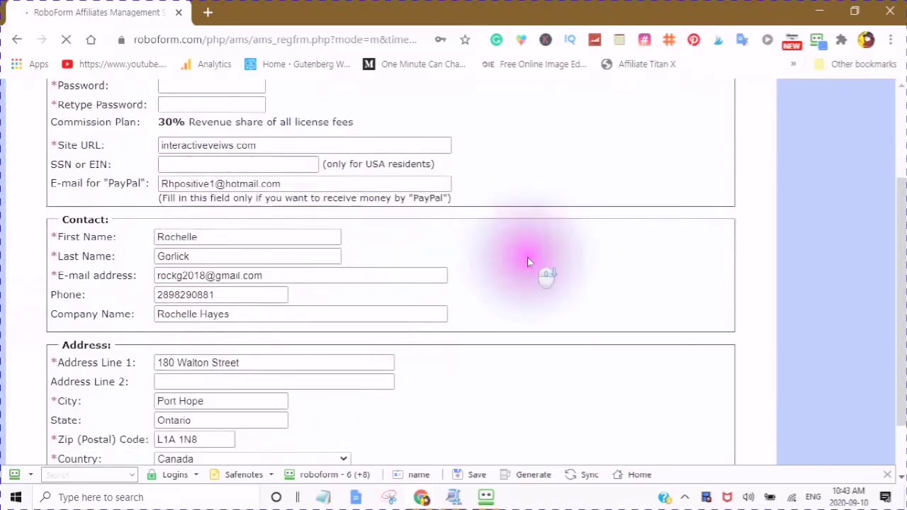
pyautogui.scroll(-2, 528, 262)
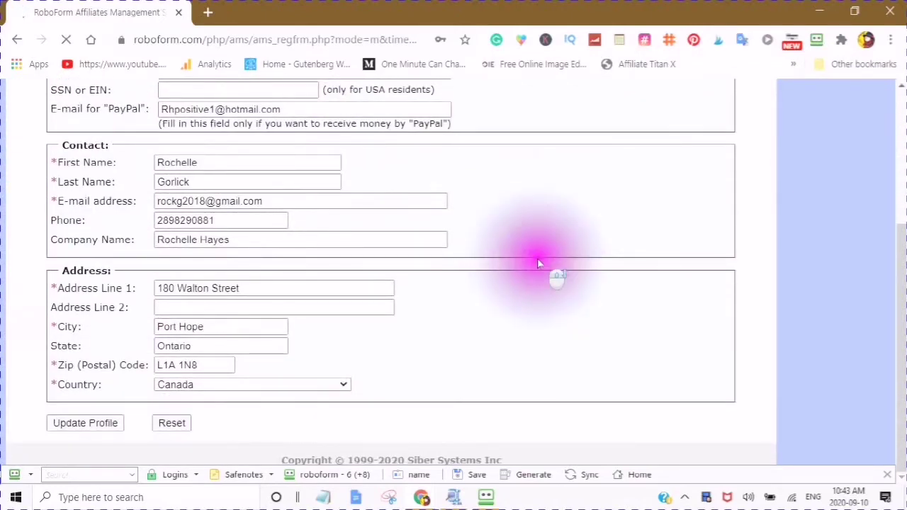
# Show the Banners 120x60 gallery from the Banners menu.
pyautogui.scroll(5, 528, 262)
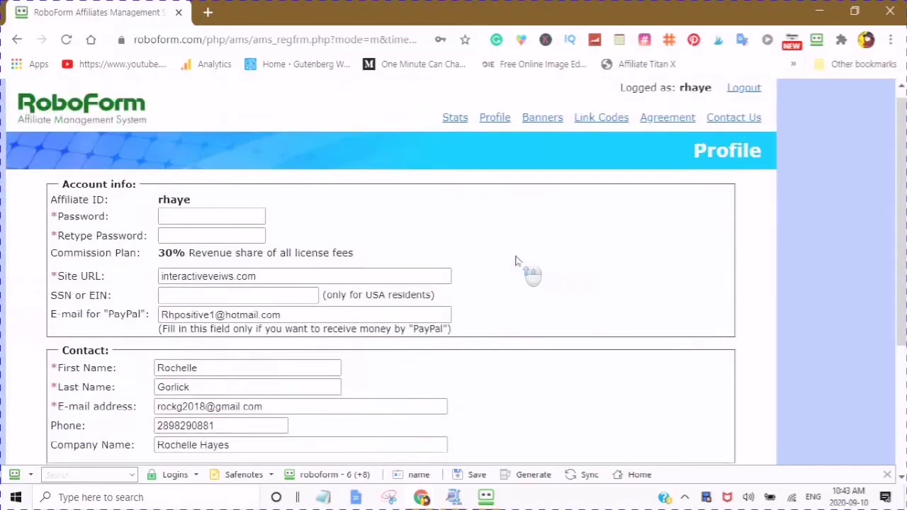
pyautogui.scroll(1, 516, 261)
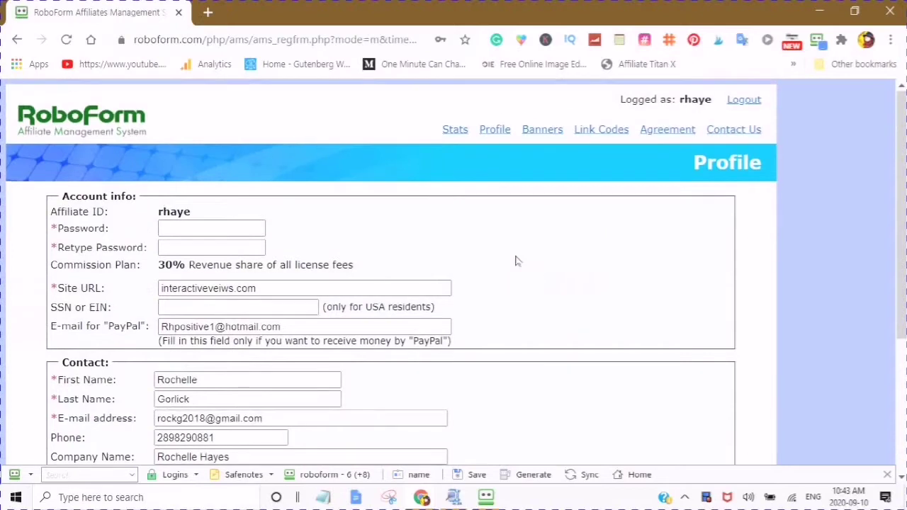
pyautogui.click(542, 132)
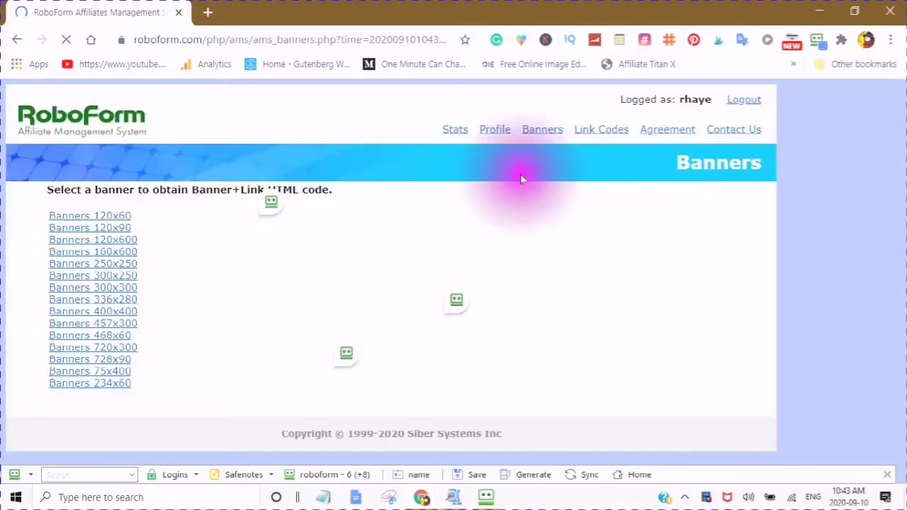
pyautogui.click(76, 219)
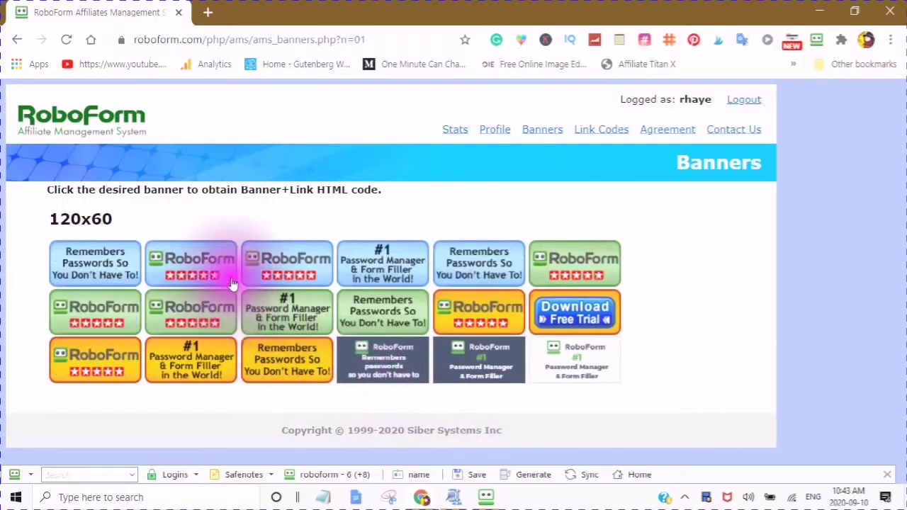
# Choose the blue '#1 Password Manager' 120x60 banner to show its HTML codes.
pyautogui.click(374, 264)
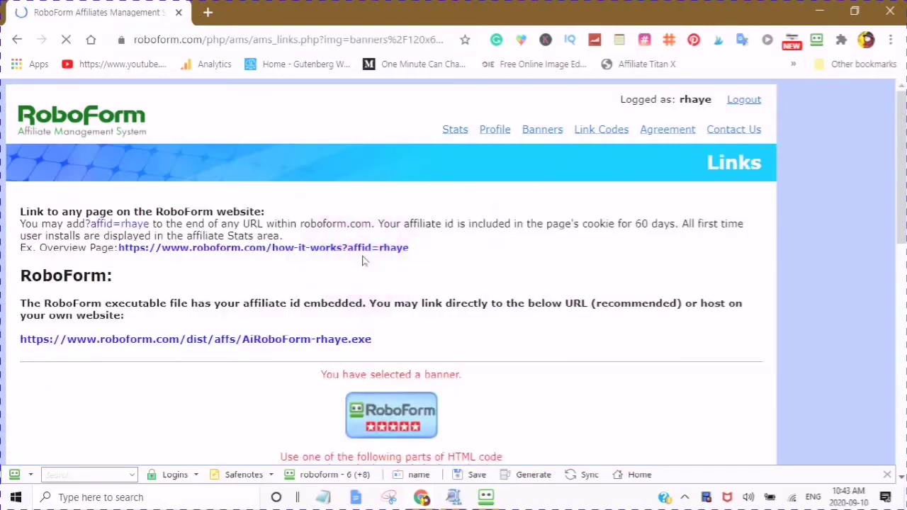
pyautogui.scroll(-1, 382, 368)
pyautogui.scroll(-1, 383, 379)
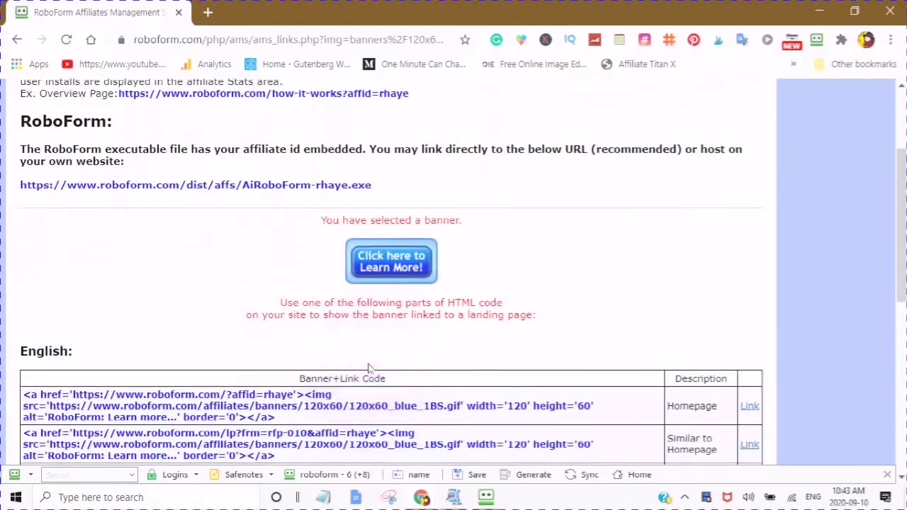
pyautogui.scroll(-1, 284, 375)
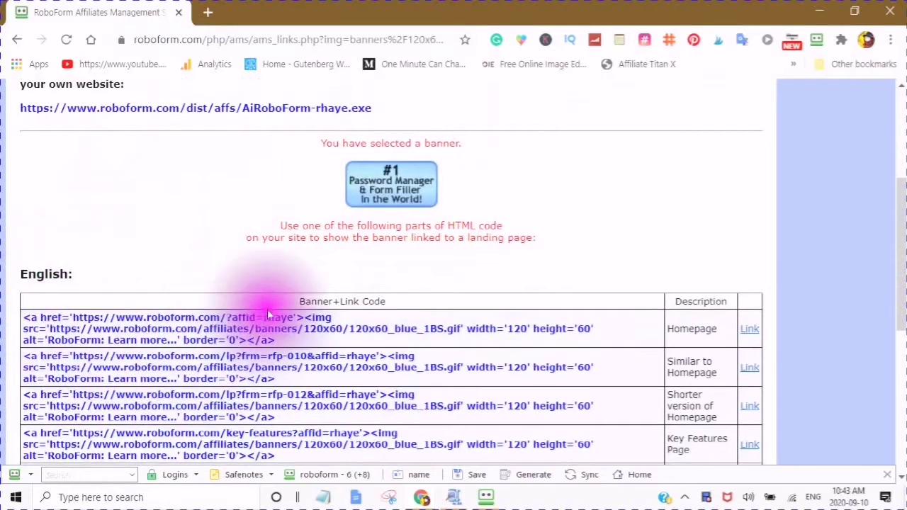
pyautogui.scroll(-1, 276, 326)
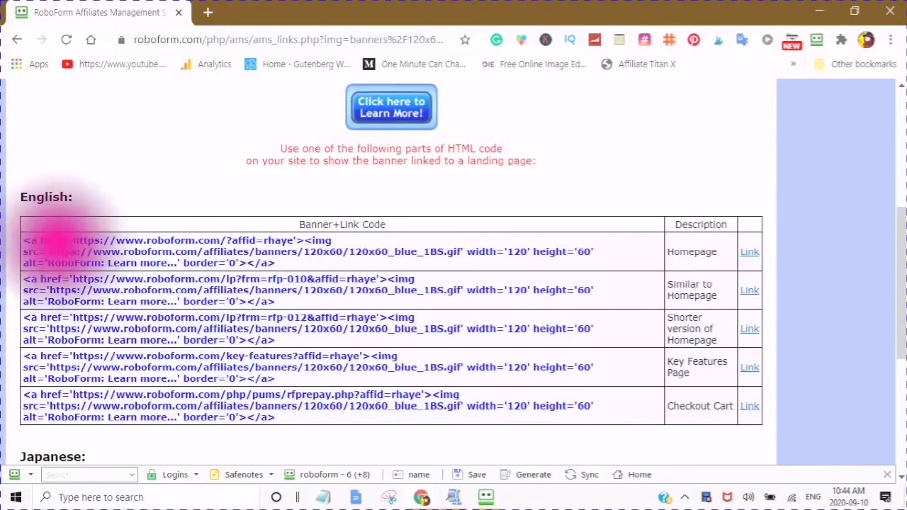
# Copy the Homepage Banner+Link HTML code to the clipboard.
pyautogui.moveTo(25, 241); pyautogui.dragTo(287, 269)
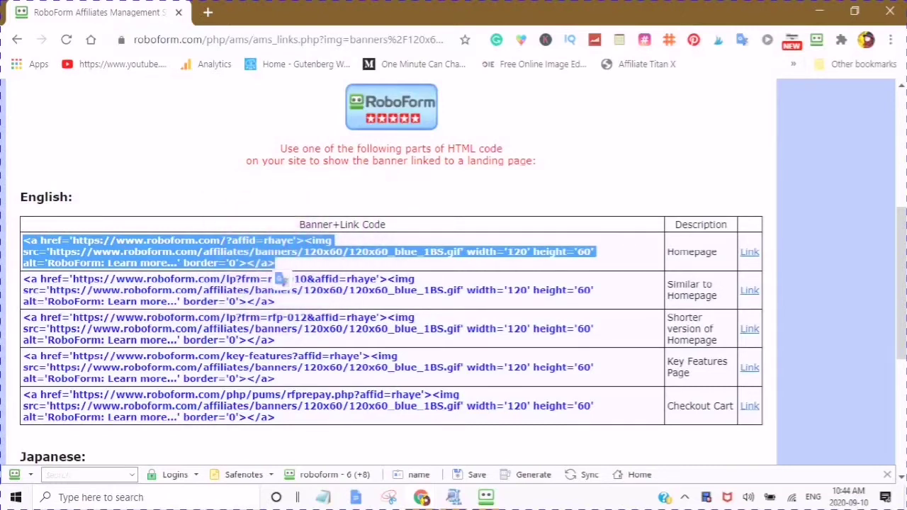
pyautogui.rightClick(251, 244)
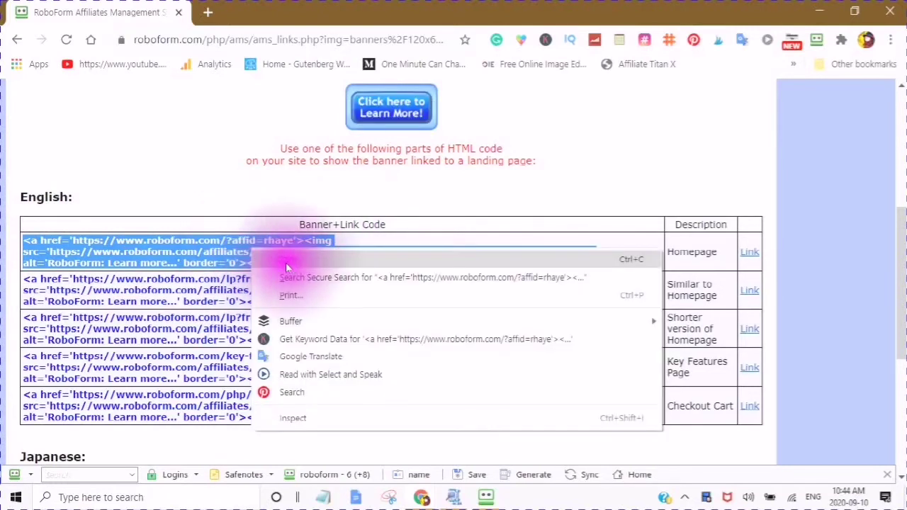
pyautogui.click(280, 257)
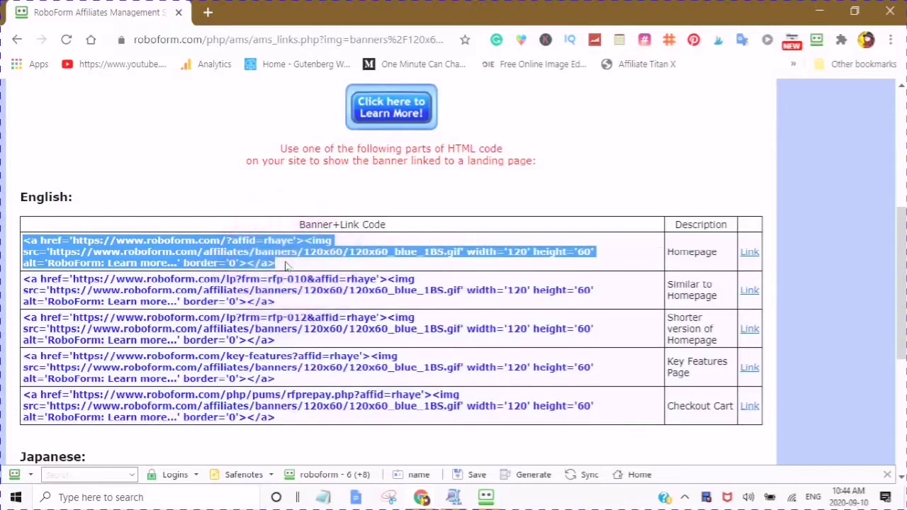
# In a new tab, load the 1 Stop Gift Shop login via the 'Posts – 1 Stop Gift Shop' suggestion.
pyautogui.click(207, 13)
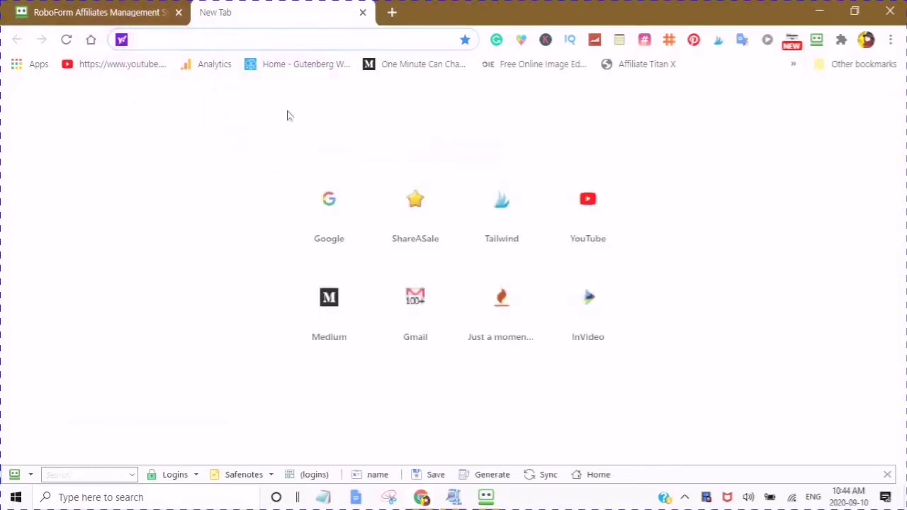
pyautogui.write('interactiveviws.com')
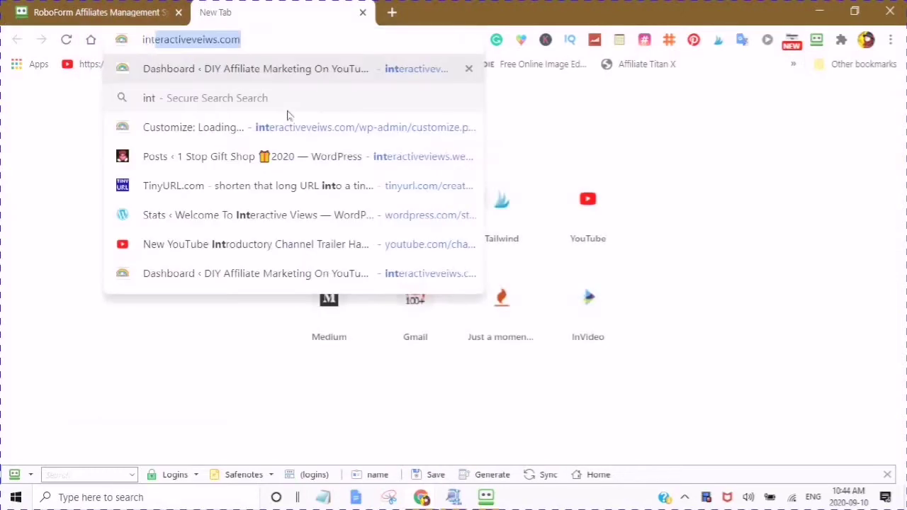
pyautogui.click(287, 111)
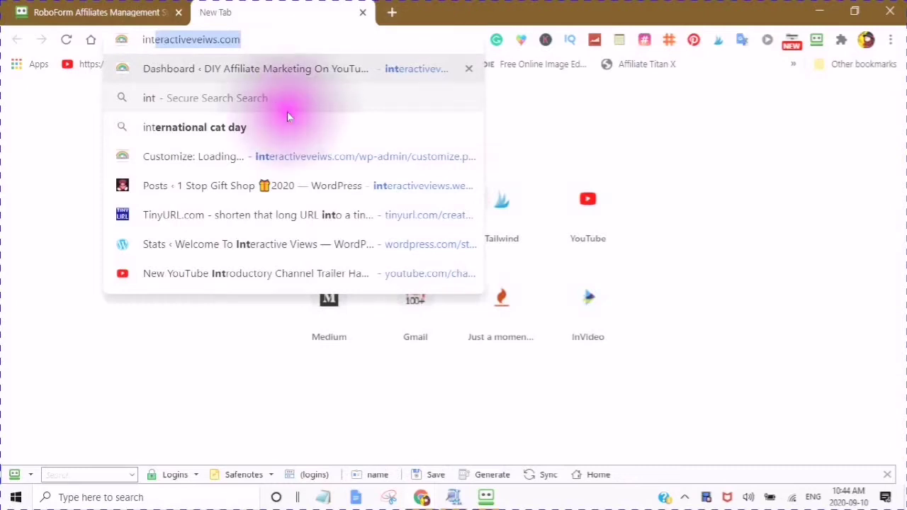
pyautogui.click(208, 186)
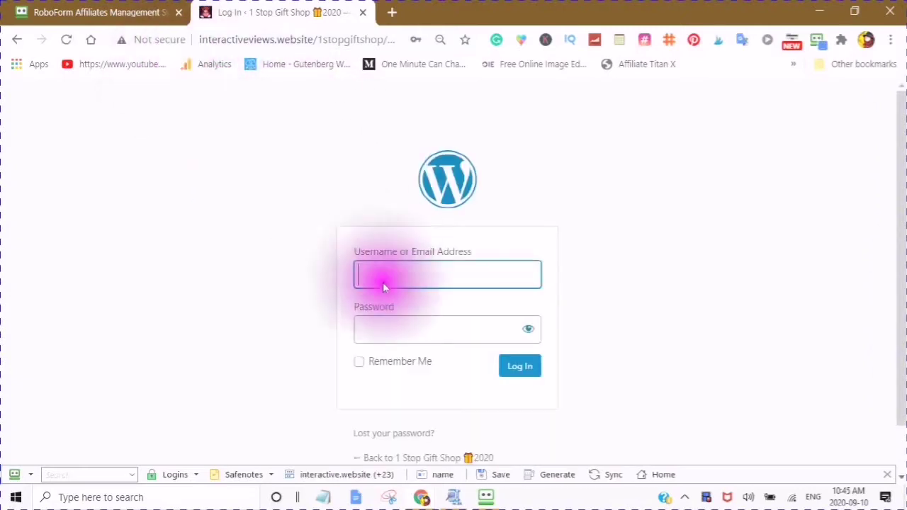
# Log in as Admin with the saved Chrome login and Remember Me ticked.
pyautogui.click(382, 278)
pyautogui.write('ad')
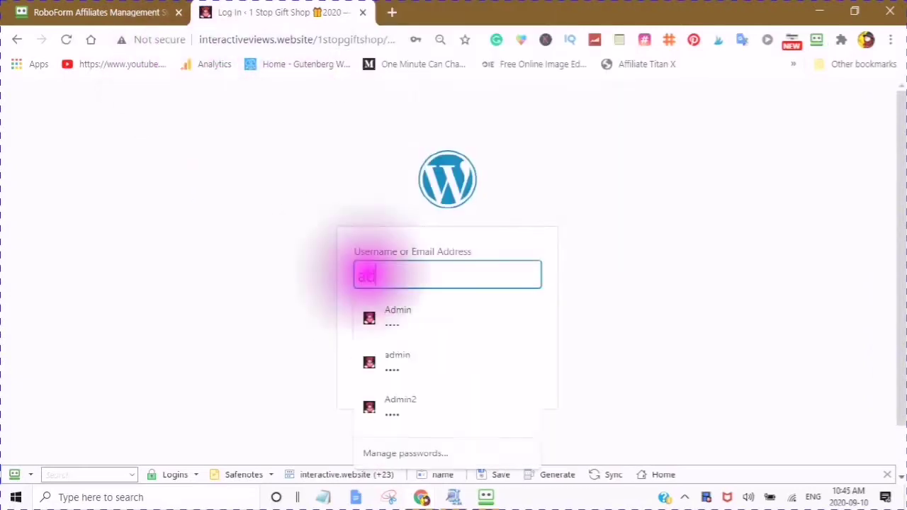
pyautogui.write('min')
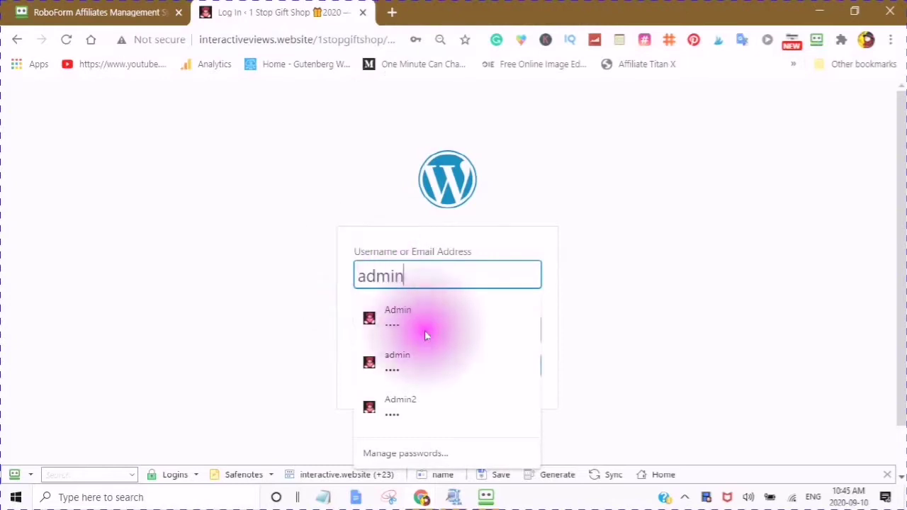
pyautogui.click(381, 317)
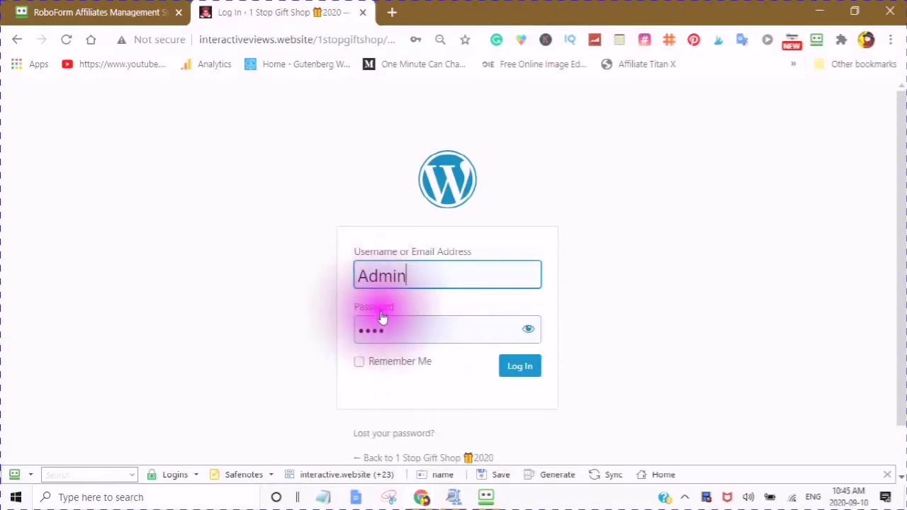
pyautogui.click(360, 363)
pyautogui.click(359, 362)
pyautogui.click(519, 368)
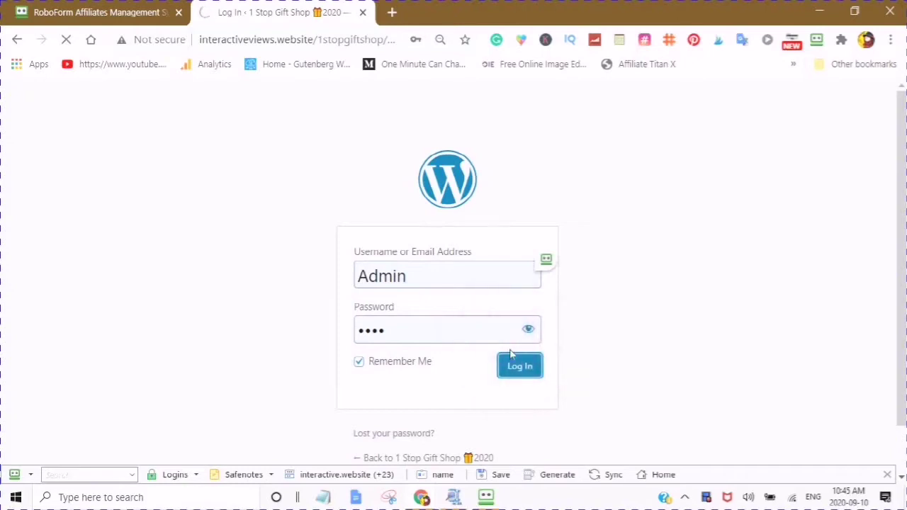
pyautogui.click(522, 374)
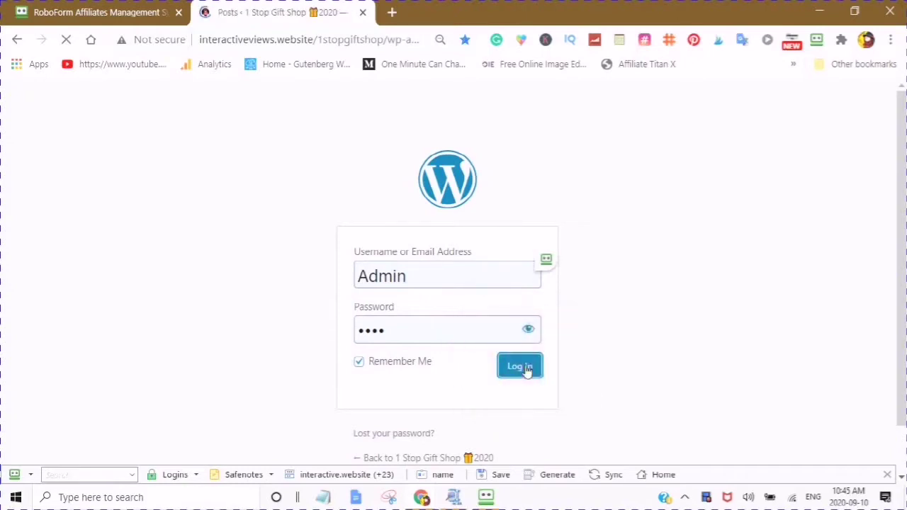
pyautogui.click(527, 370)
pyautogui.click(525, 365)
pyautogui.click(525, 366)
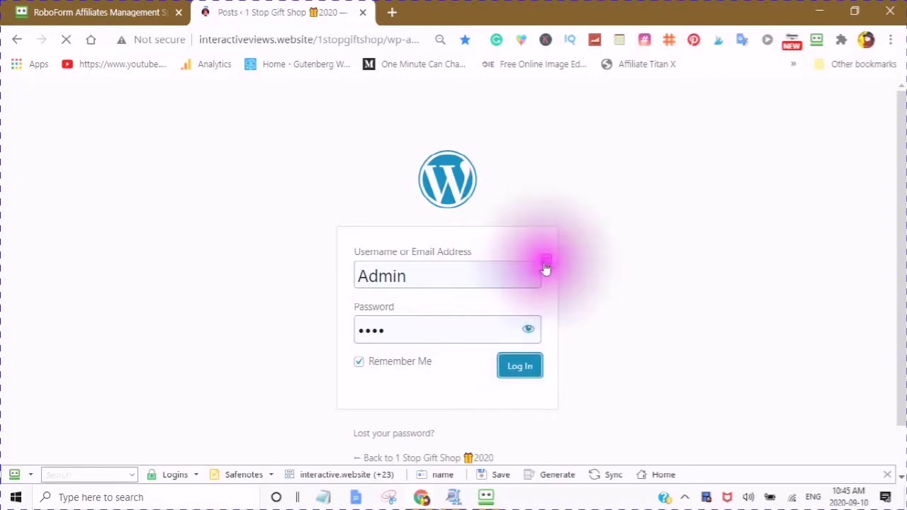
# Edit the sticky post '8 Benefits of CBD Oil it is Not Just For Pain' from All Posts.
pyautogui.click(518, 367)
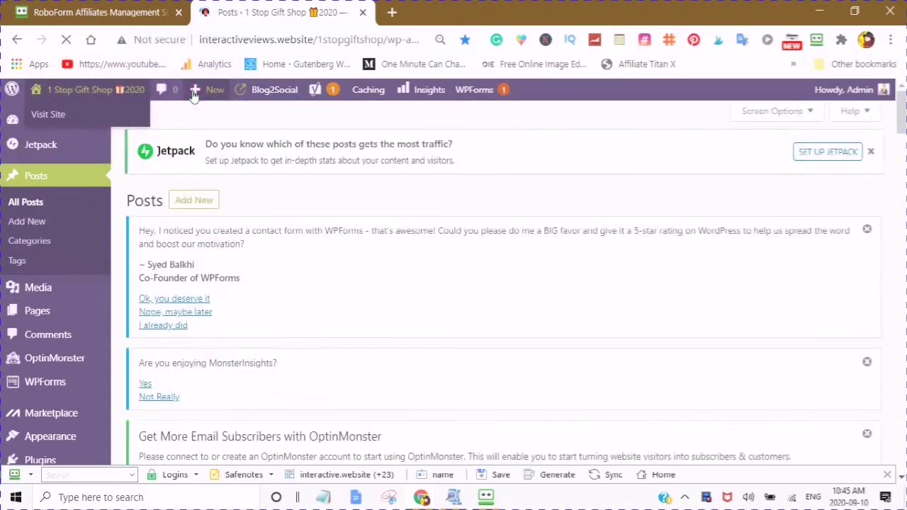
pyautogui.moveTo(209, 89)
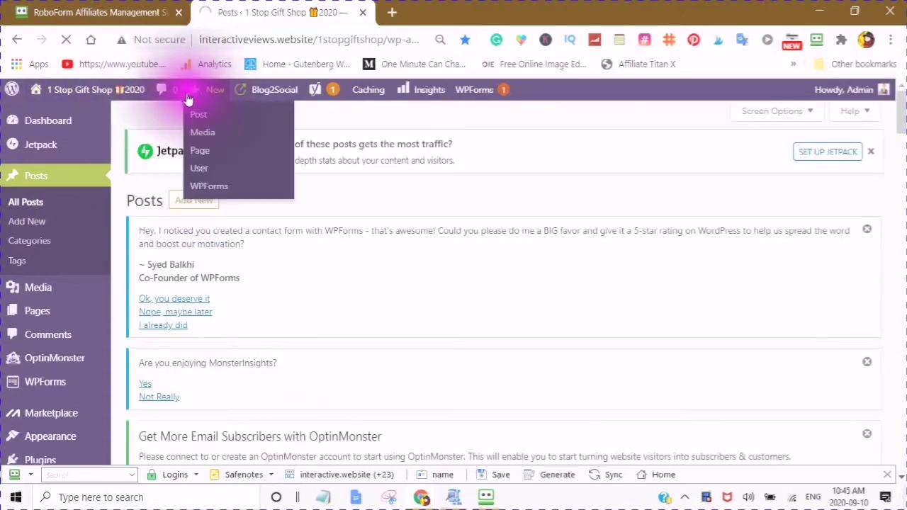
pyautogui.click(184, 177)
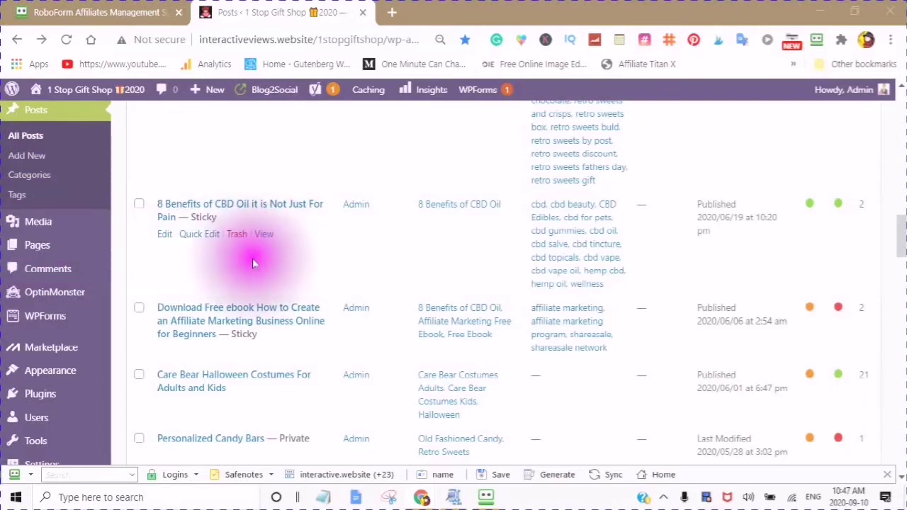
pyautogui.moveTo(212, 234)
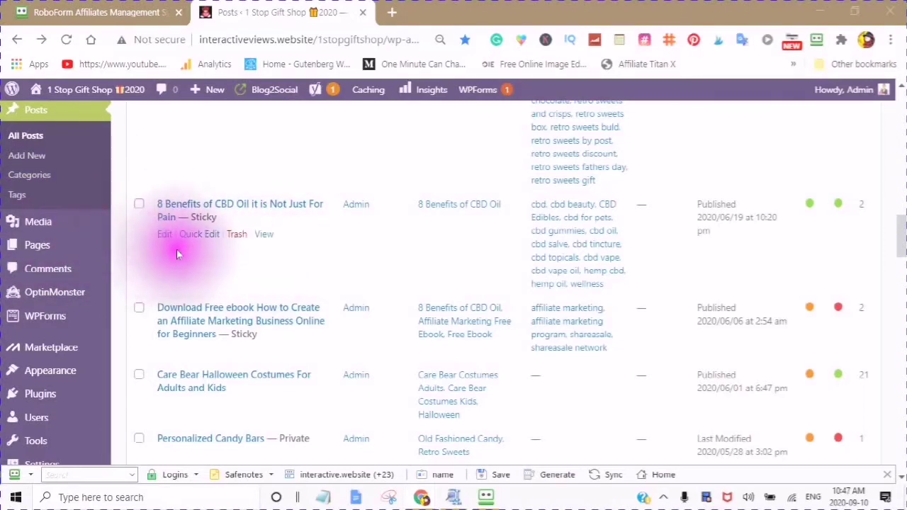
pyautogui.click(164, 236)
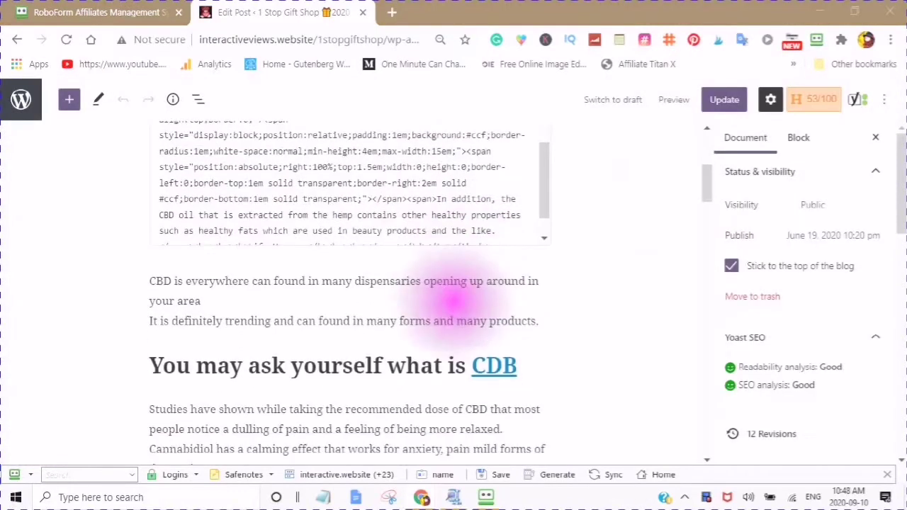
# Scroll to the end of the CBD post, showing the ebook link and Home Page link.
pyautogui.scroll(-2, 453, 301)
pyautogui.scroll(-3, 446, 311)
pyautogui.scroll(-2, 437, 319)
pyautogui.scroll(-2, 432, 326)
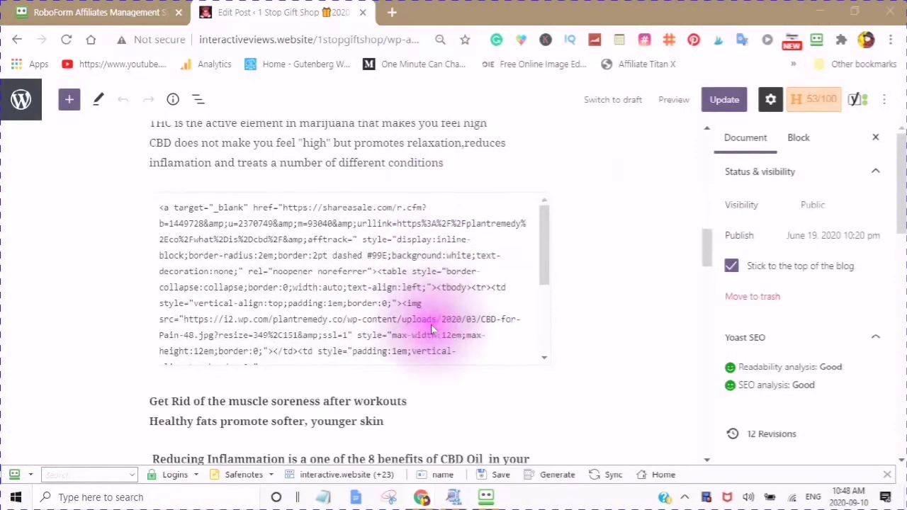
pyautogui.scroll(-2, 436, 330)
pyautogui.scroll(-2, 435, 333)
pyautogui.scroll(-1, 435, 354)
pyautogui.scroll(-2, 433, 374)
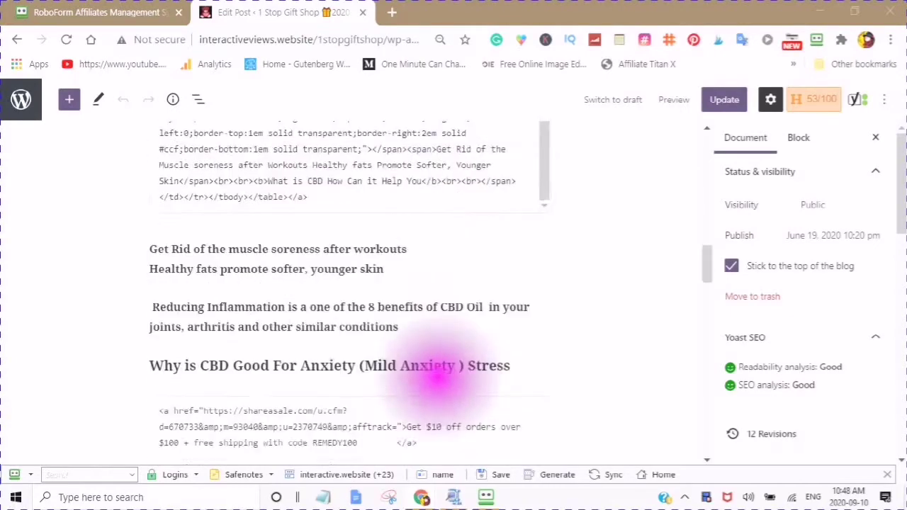
pyautogui.scroll(-1, 433, 379)
pyautogui.scroll(-3, 439, 397)
pyautogui.scroll(-2, 446, 411)
pyautogui.scroll(-1, 453, 397)
pyautogui.scroll(-2, 482, 403)
pyautogui.scroll(-2, 539, 425)
pyautogui.scroll(-2, 573, 435)
pyautogui.scroll(-2, 571, 438)
pyautogui.scroll(-3, 510, 383)
pyautogui.scroll(1, 440, 320)
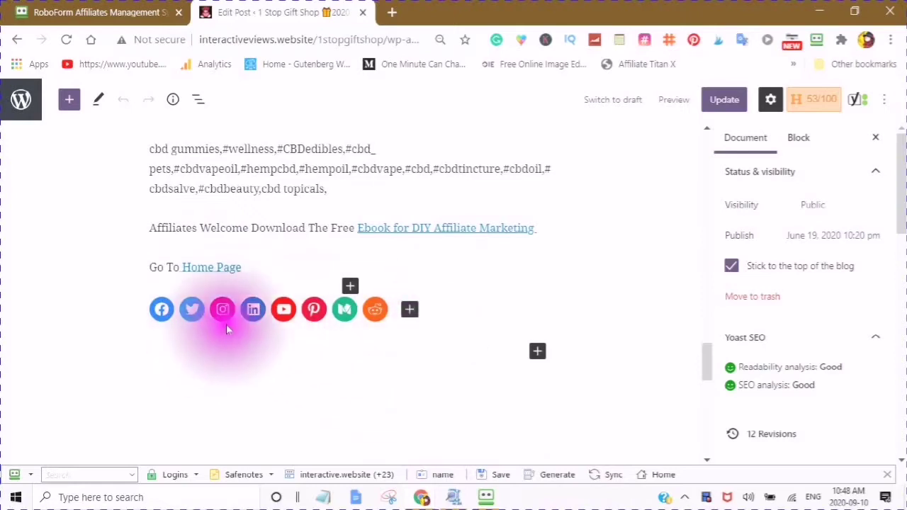
# Select the Social Icons block, then deselect it by clicking empty space.
pyautogui.click(428, 315)
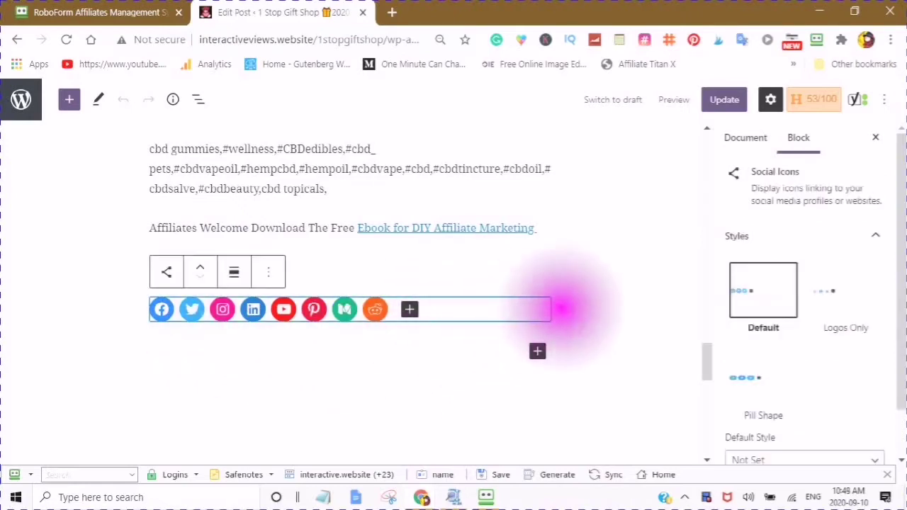
pyautogui.click(553, 320)
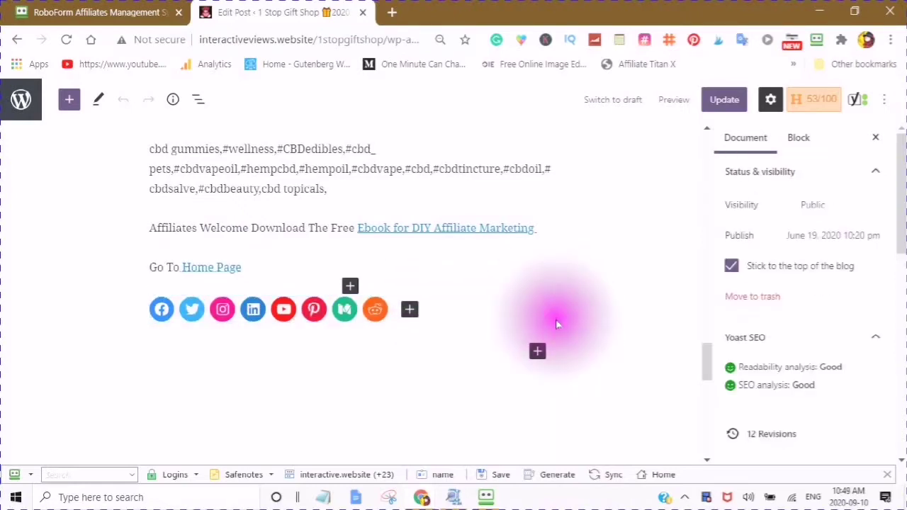
pyautogui.click(554, 321)
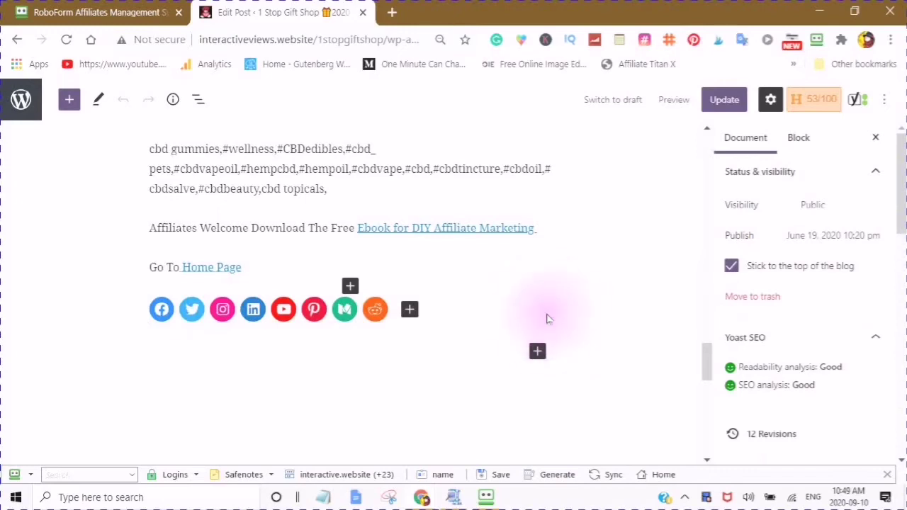
pyautogui.click(527, 314)
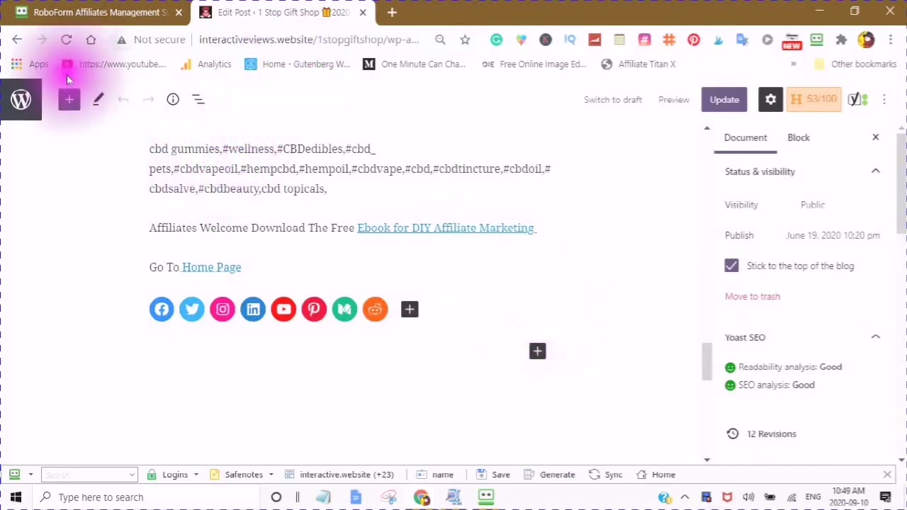
# Insert a Custom HTML block at the end of the post.
pyautogui.click(68, 102)
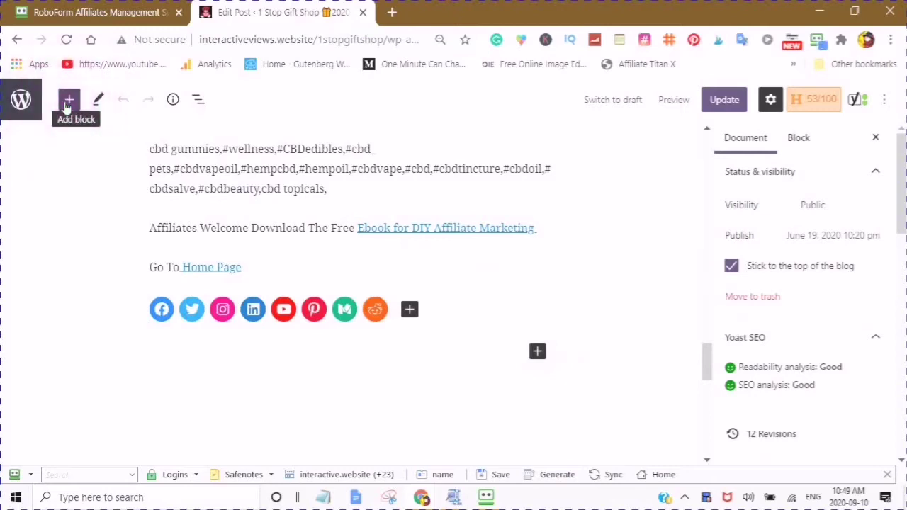
pyautogui.click(67, 101)
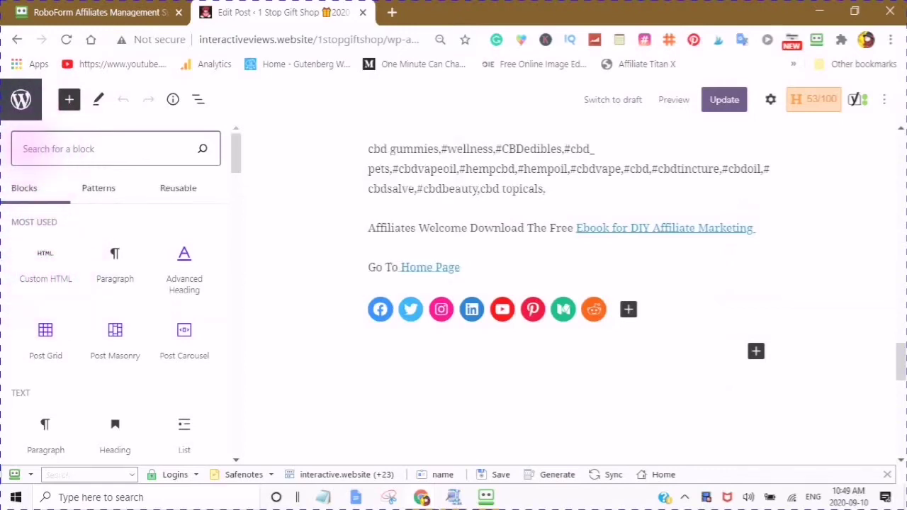
pyautogui.write('cu')
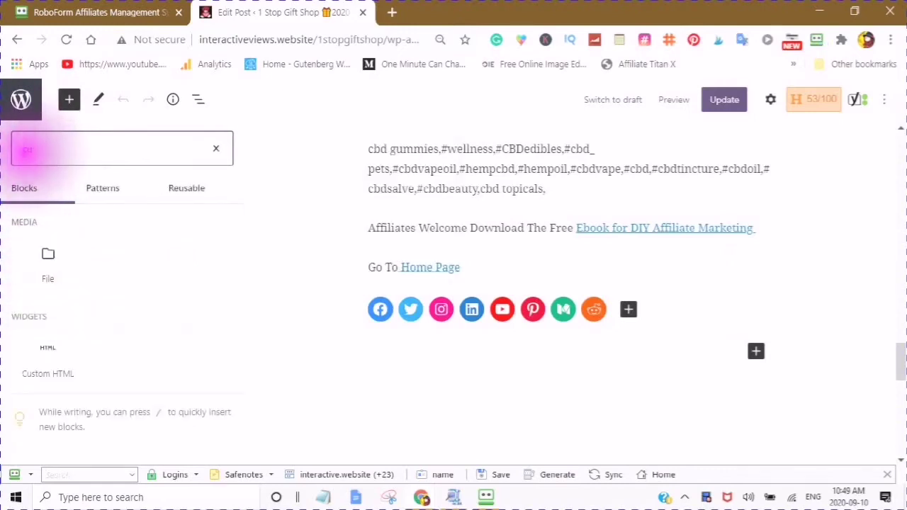
pyautogui.click(45, 360)
pyautogui.click(42, 365)
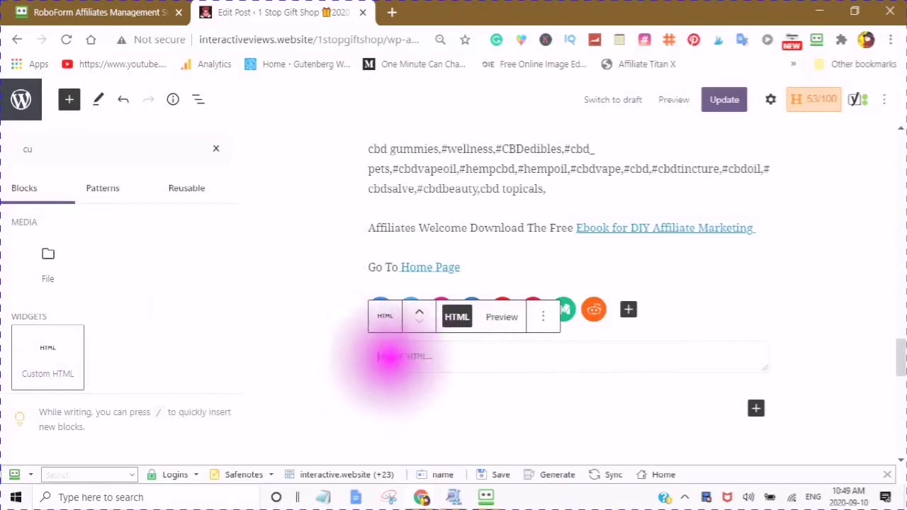
pyautogui.click(373, 358)
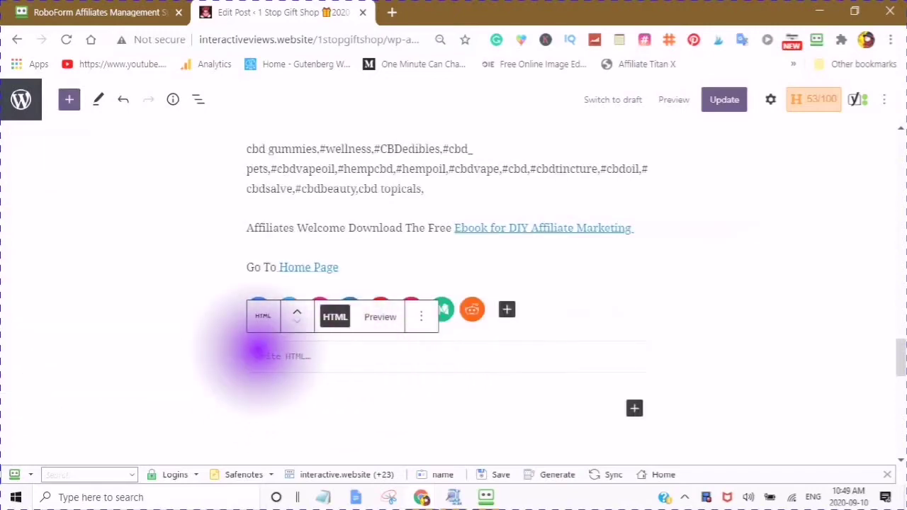
# Paste the RoboForm banner code, preview it, update the post and exit the editor.
pyautogui.rightClick(257, 351)
pyautogui.click(297, 208)
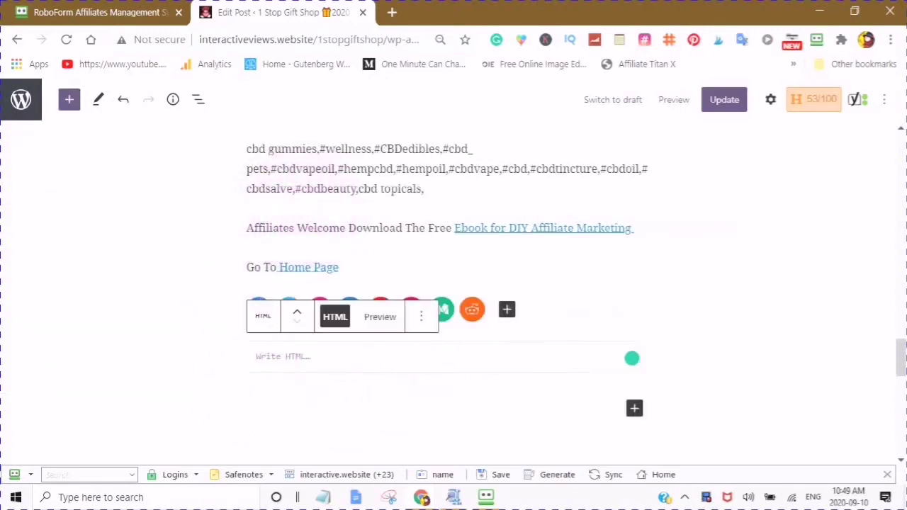
pyautogui.click(390, 328)
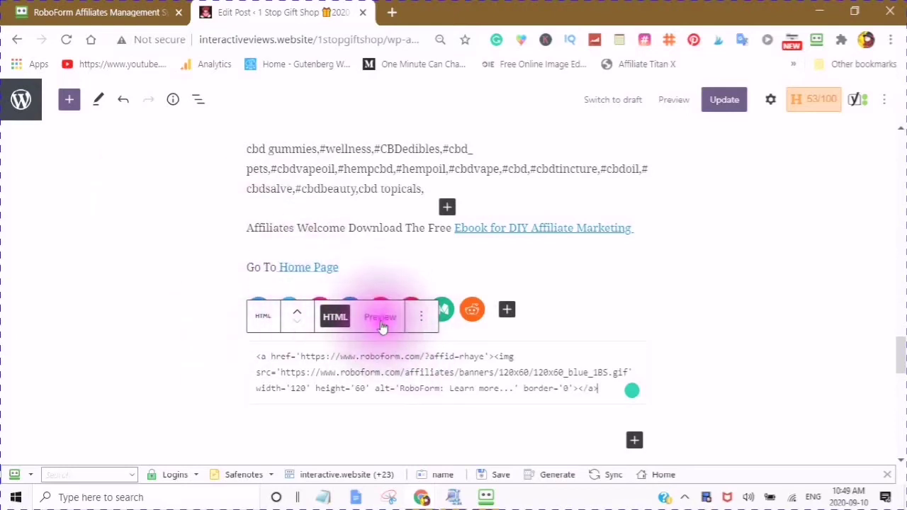
pyautogui.click(379, 324)
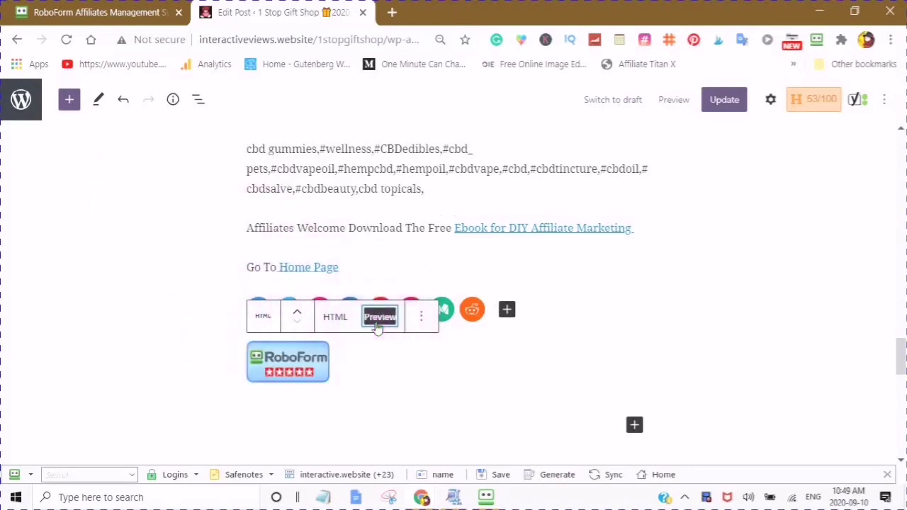
pyautogui.click(377, 410)
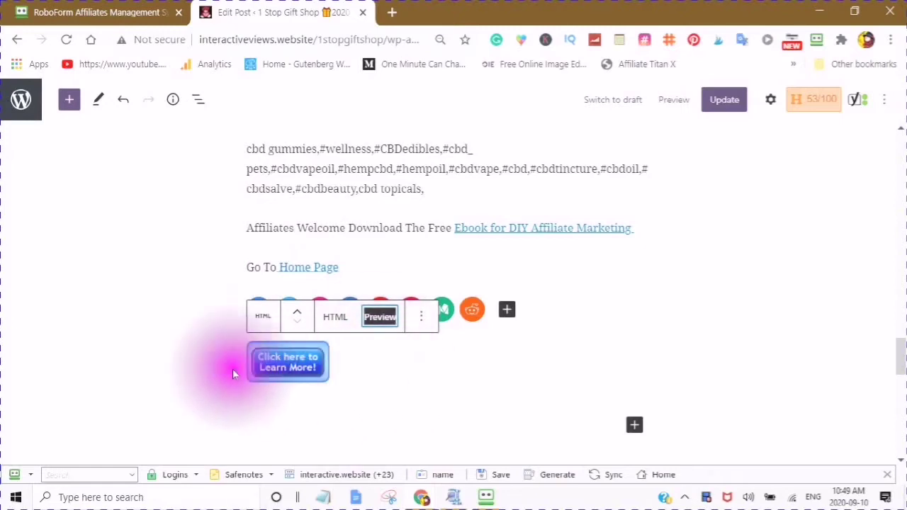
pyautogui.click(723, 101)
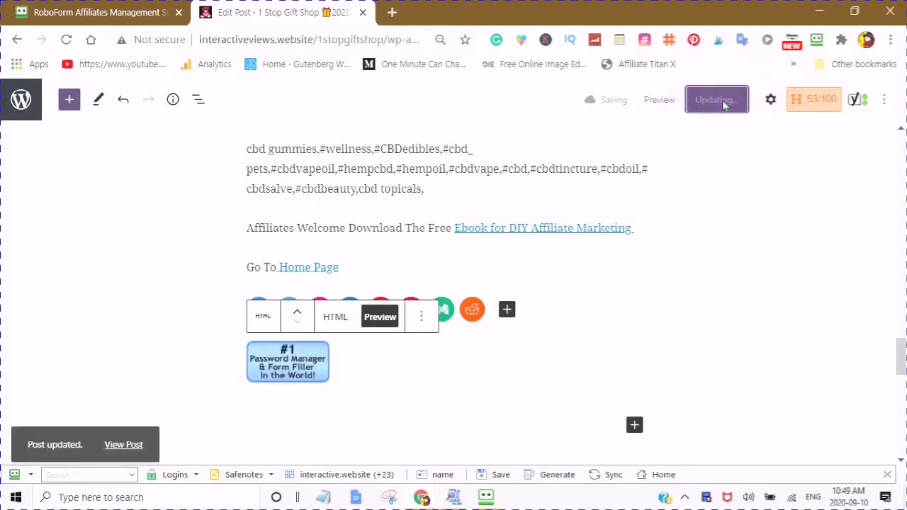
pyautogui.click(21, 102)
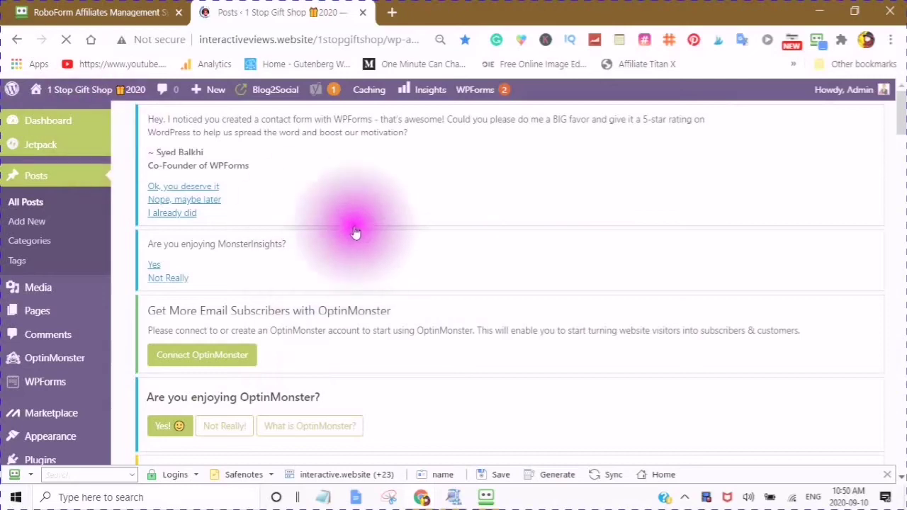
# Go from the All Posts screen to the admin Dashboard.
pyautogui.scroll(-1, 375, 202)
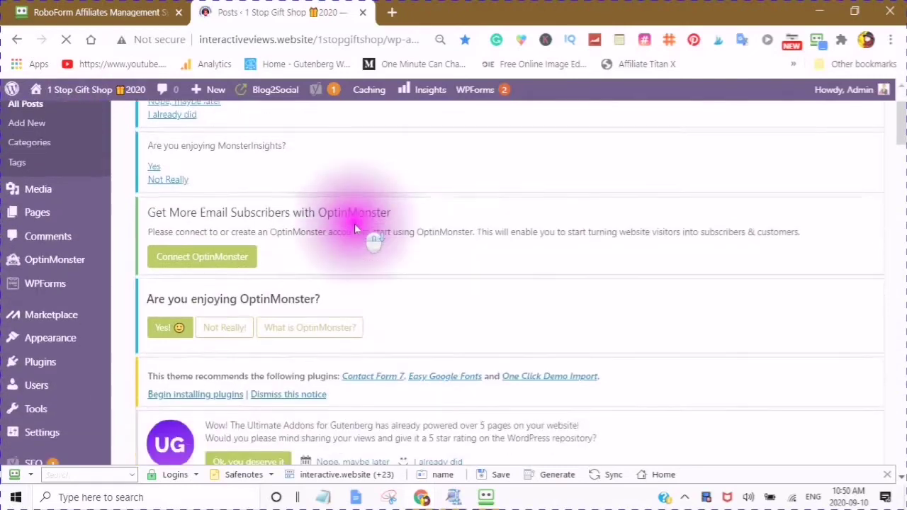
pyautogui.scroll(-2, 355, 223)
pyautogui.scroll(-2, 358, 224)
pyautogui.scroll(1, 358, 223)
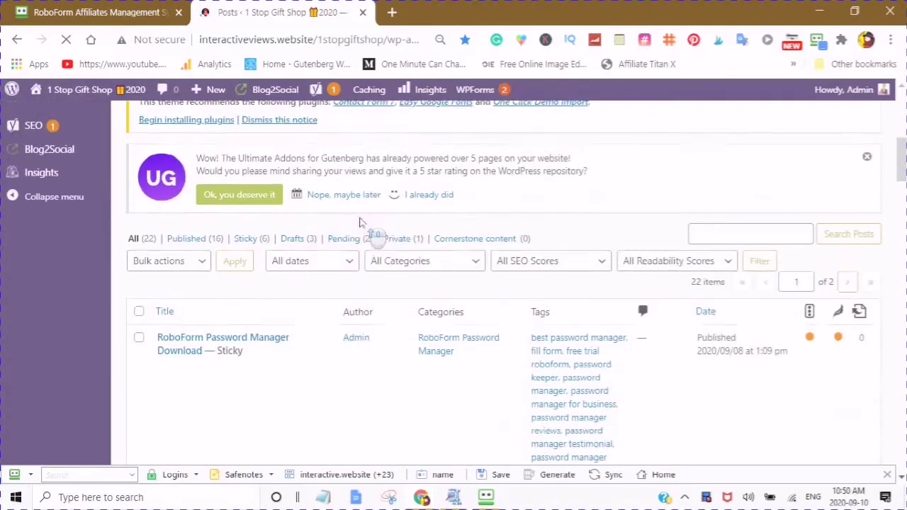
pyautogui.scroll(3, 361, 219)
pyautogui.scroll(2, 362, 213)
pyautogui.scroll(3, 362, 205)
pyautogui.scroll(1, 362, 206)
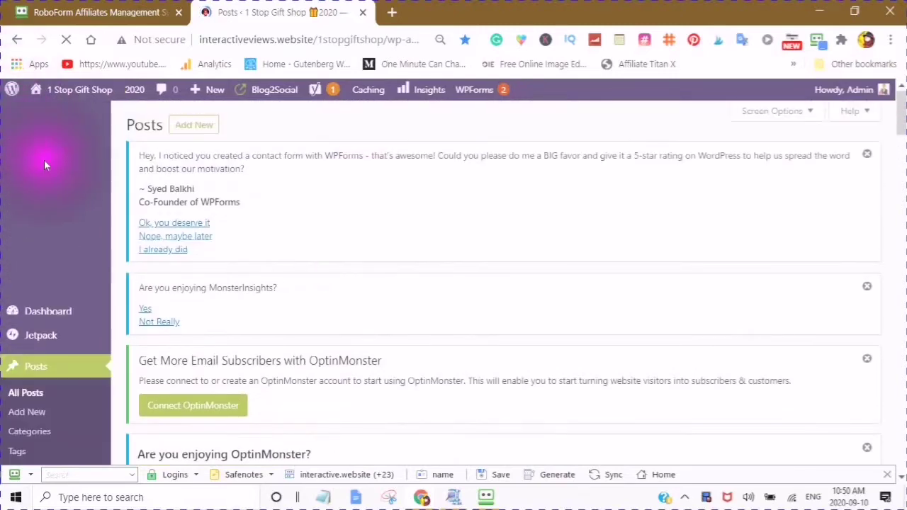
pyautogui.moveTo(48, 311)
pyautogui.click(48, 122)
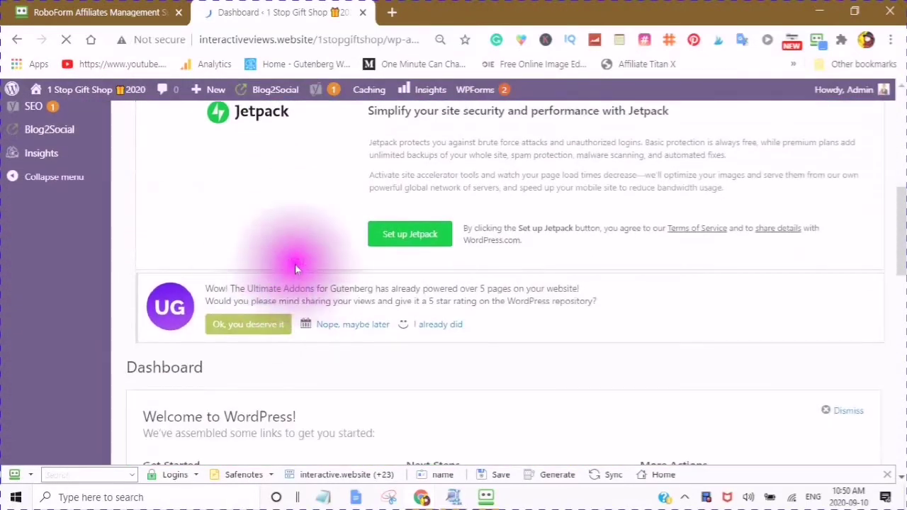
pyautogui.scroll(-1, 303, 253)
pyautogui.scroll(-2, 319, 277)
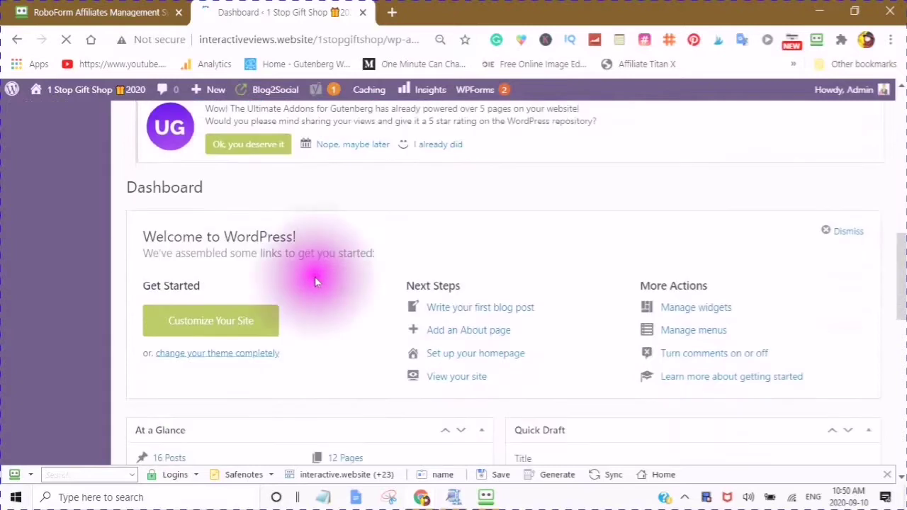
# Open the Widgets screen via Manage widgets in the Welcome panel.
pyautogui.click(684, 314)
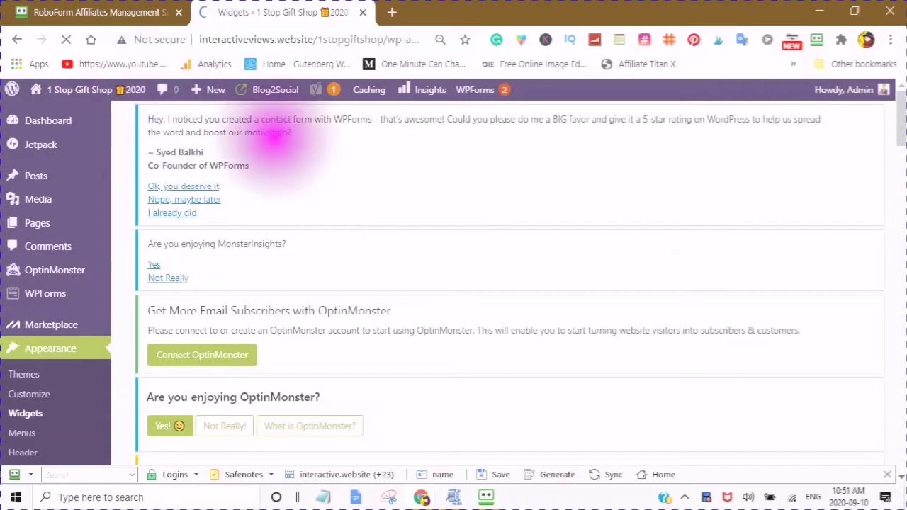
# Add a Custom HTML widget to the Sidebar.
pyautogui.scroll(-3, 267, 162)
pyautogui.scroll(-2, 270, 166)
pyautogui.scroll(-3, 284, 170)
pyautogui.scroll(-3, 272, 175)
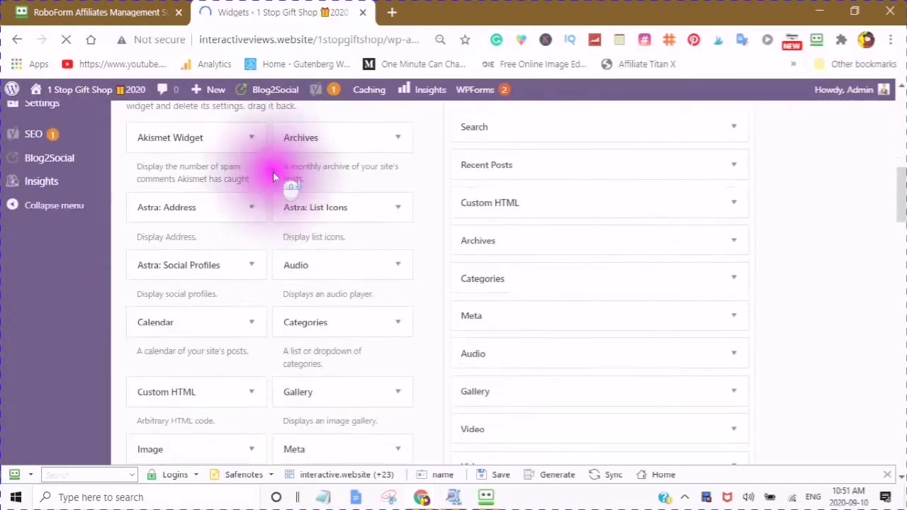
pyautogui.scroll(1, 297, 145)
pyautogui.scroll(2, 298, 172)
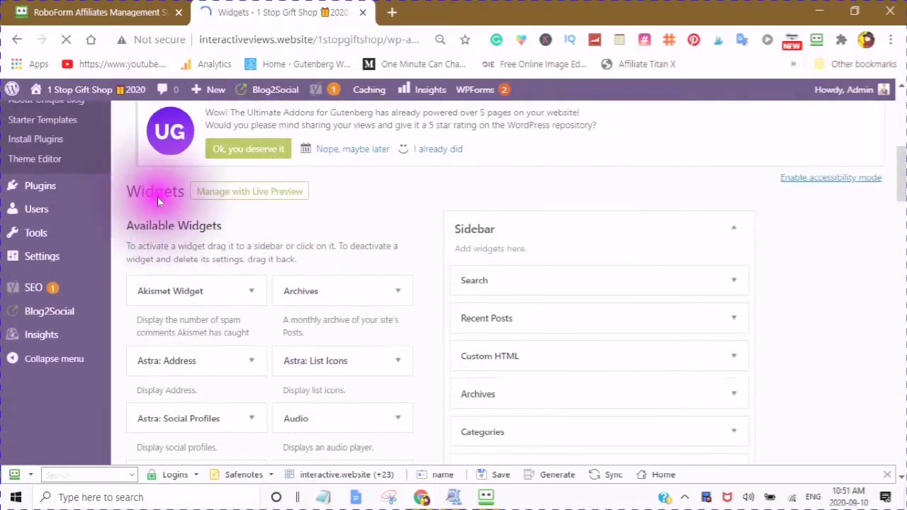
pyautogui.scroll(-1, 257, 255)
pyautogui.scroll(-2, 252, 283)
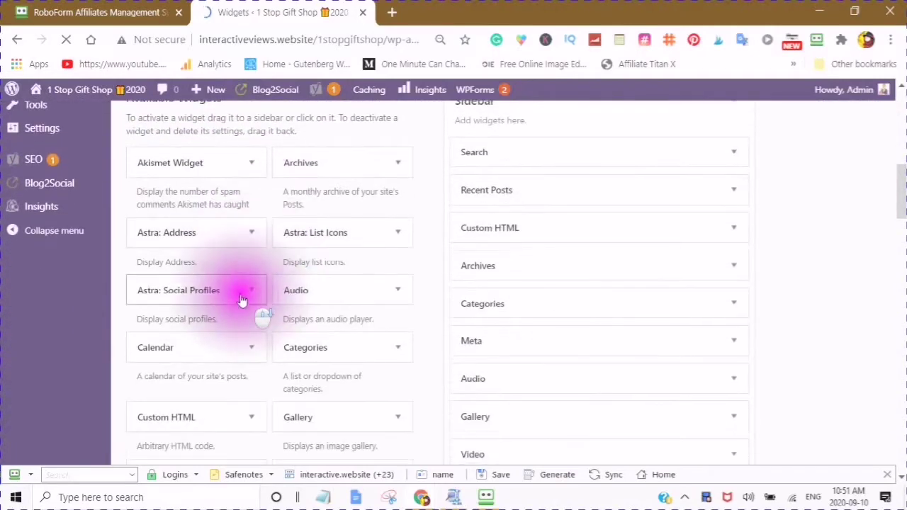
pyautogui.scroll(-1, 241, 298)
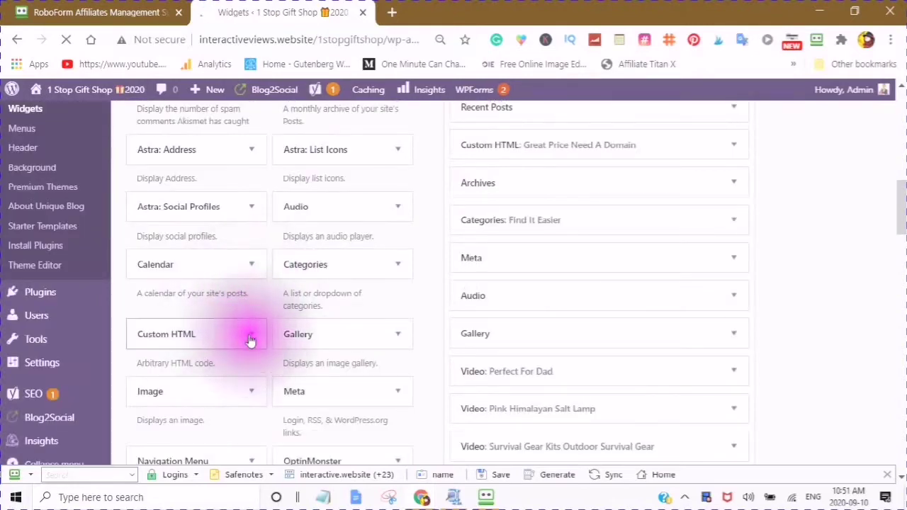
pyautogui.click(250, 337)
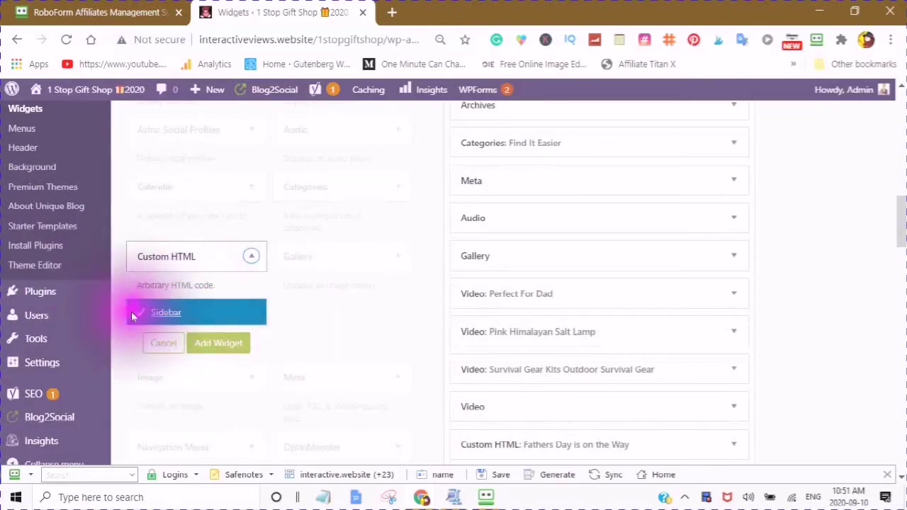
pyautogui.click(217, 352)
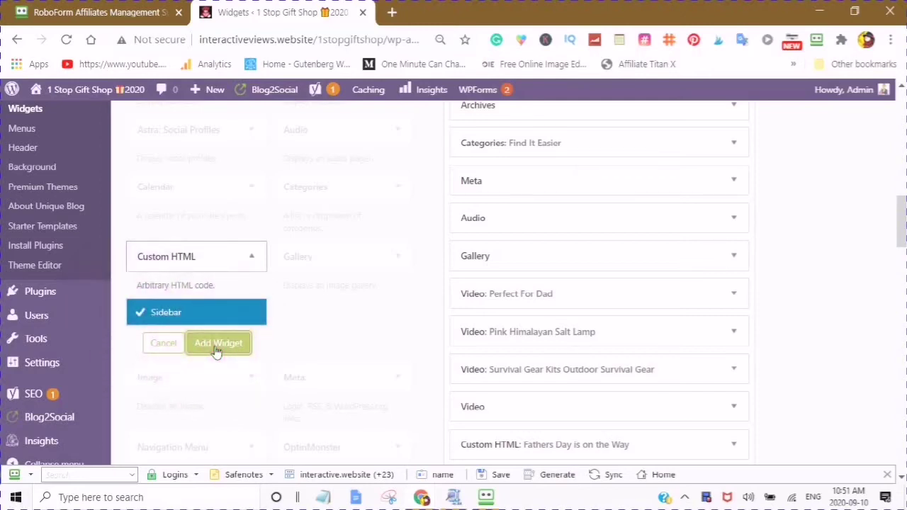
pyautogui.click(217, 346)
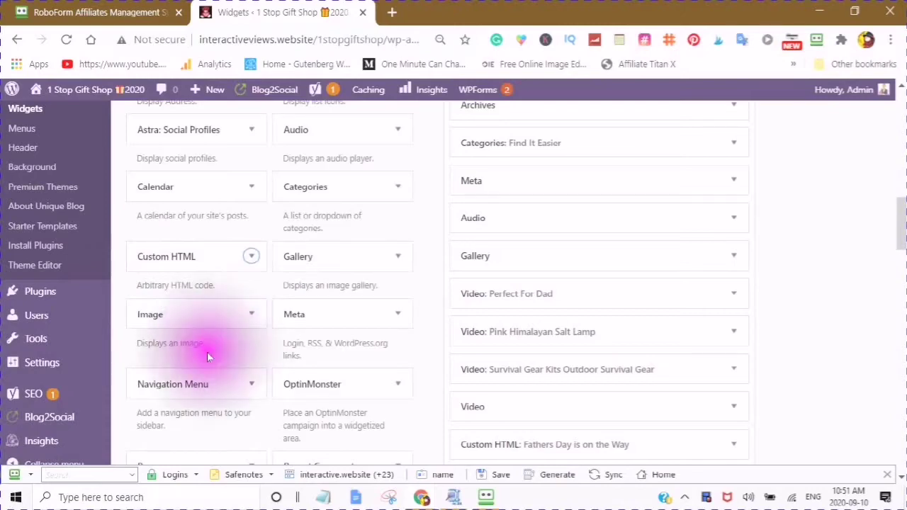
# Title the new widget 'Roboform Password Manager'.
pyautogui.scroll(2, 446, 356)
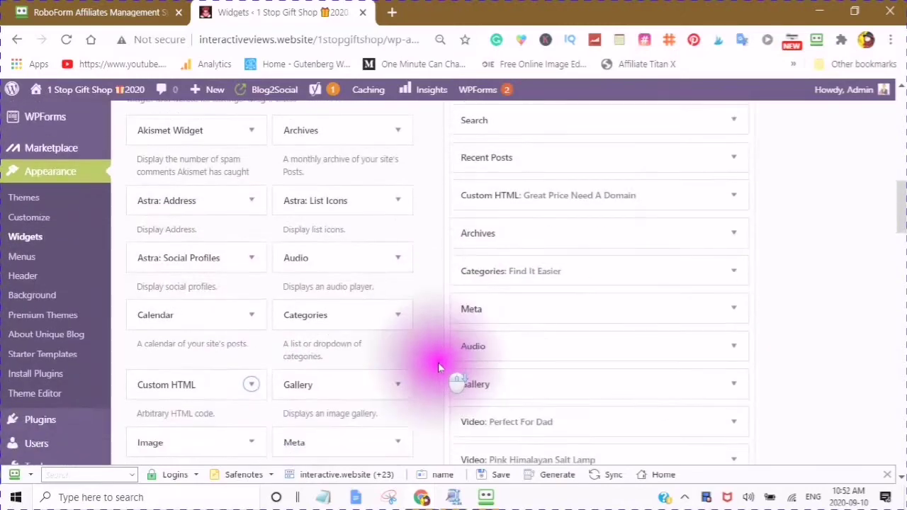
pyautogui.scroll(-1, 437, 370)
pyautogui.scroll(-1, 436, 370)
pyautogui.scroll(-2, 435, 369)
pyautogui.scroll(-1, 435, 369)
pyautogui.scroll(-1, 435, 369)
pyautogui.scroll(1, 430, 369)
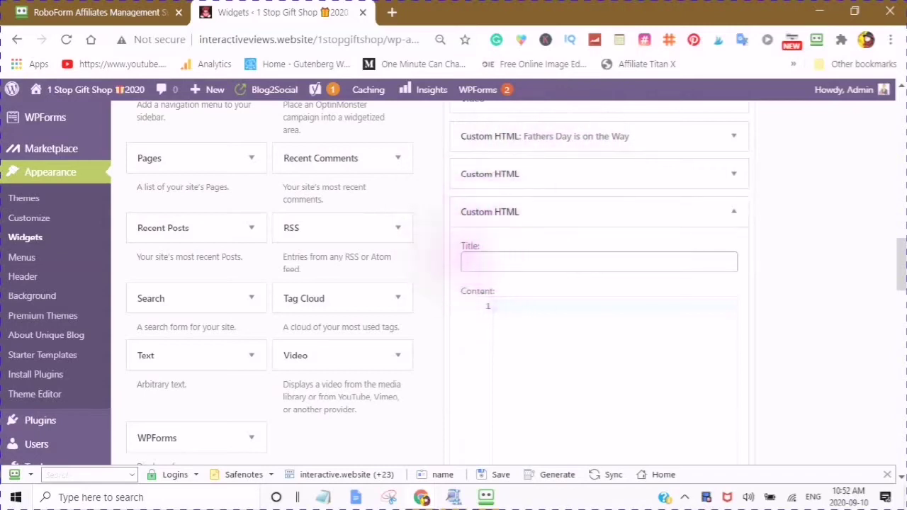
pyautogui.click(466, 261)
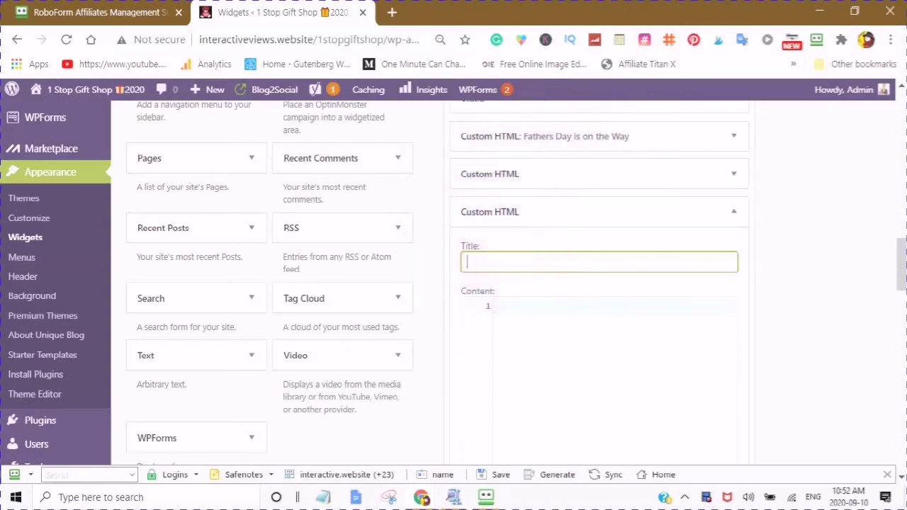
pyautogui.write('Roc')
pyautogui.write('f')
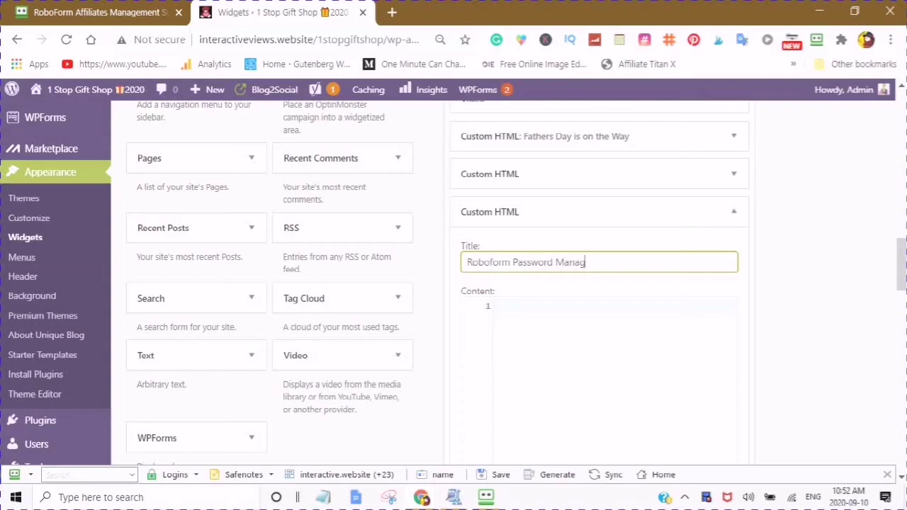
# On the RoboForm affiliate site, open the 300x300 banners and pick one.
pyautogui.click(115, 13)
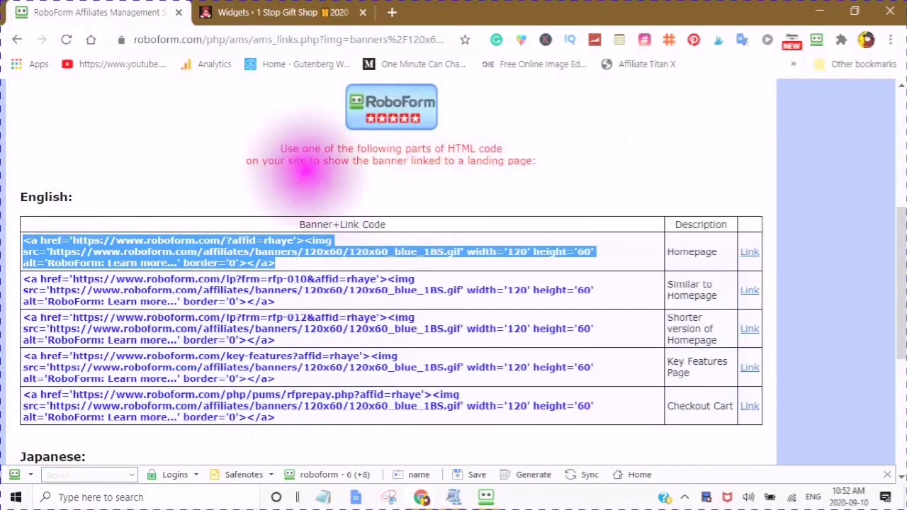
pyautogui.scroll(2, 279, 146)
pyautogui.scroll(3, 273, 150)
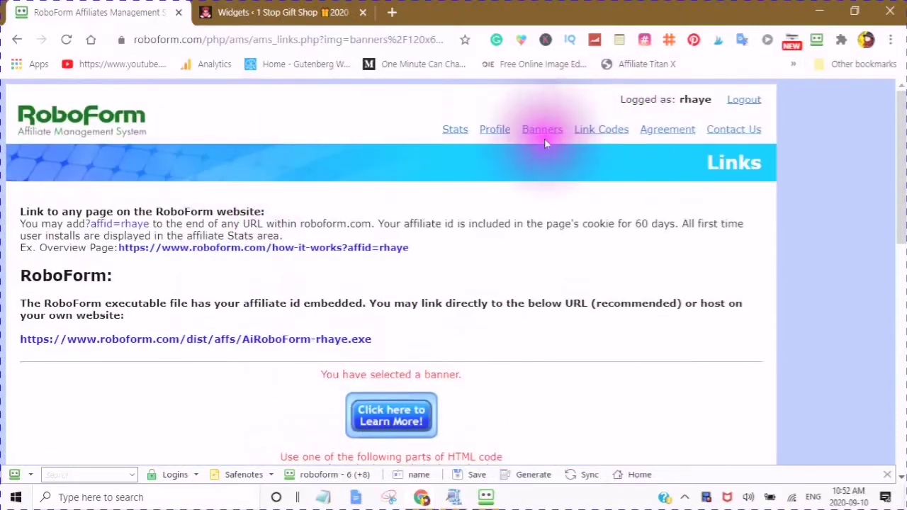
pyautogui.moveTo(542, 129)
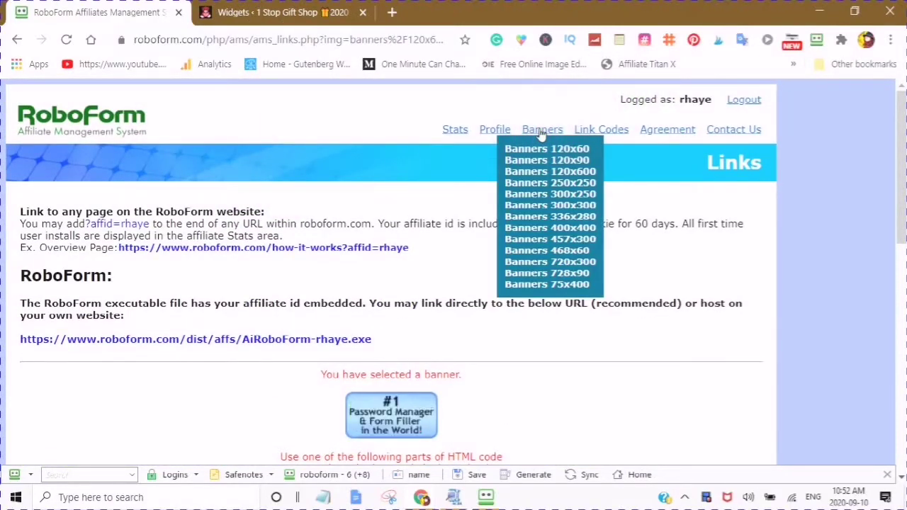
pyautogui.click(526, 210)
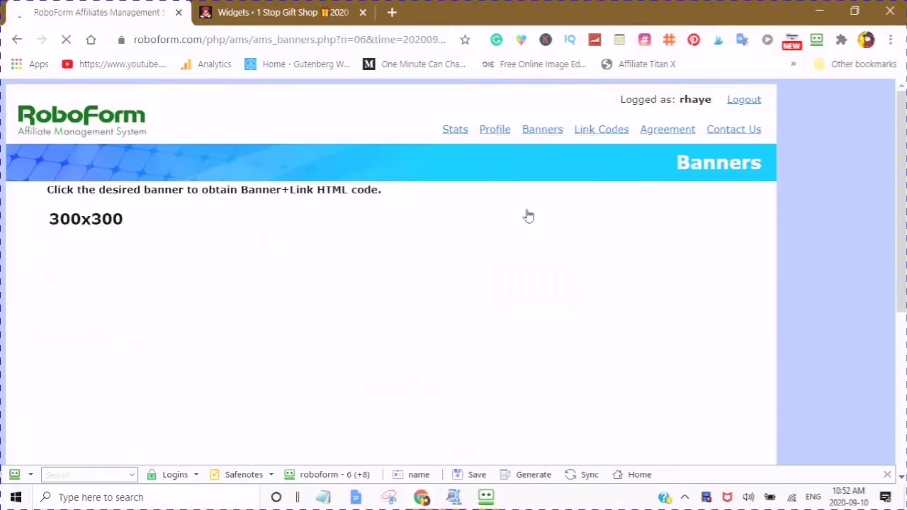
pyautogui.click(465, 252)
# Look over the chosen banner's details, then return to the banner sizes list.
pyautogui.scroll(-1, 466, 401)
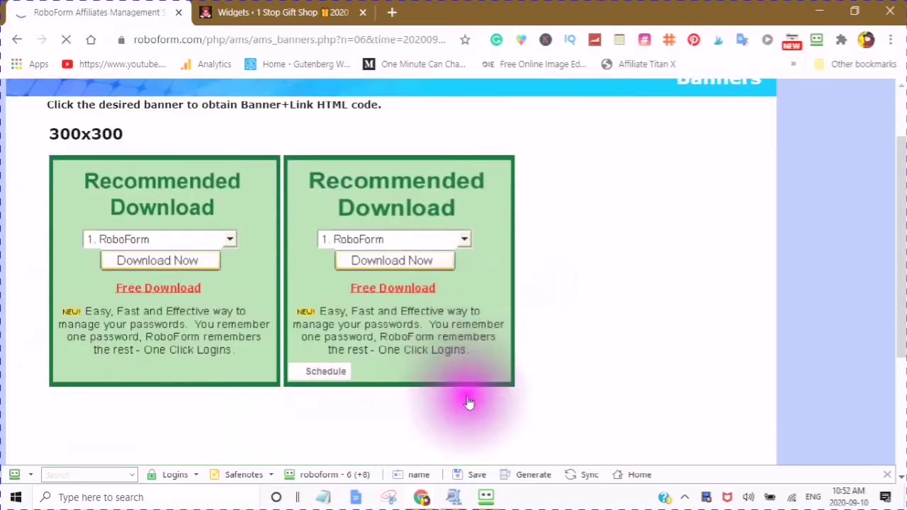
pyautogui.scroll(-1, 453, 403)
pyautogui.scroll(-1, 435, 404)
pyautogui.scroll(-1, 429, 410)
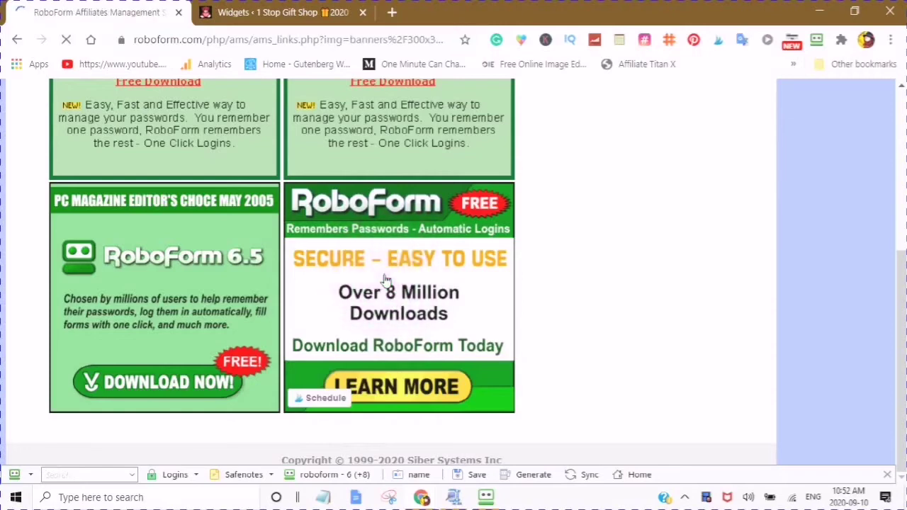
pyautogui.scroll(-1, 394, 277)
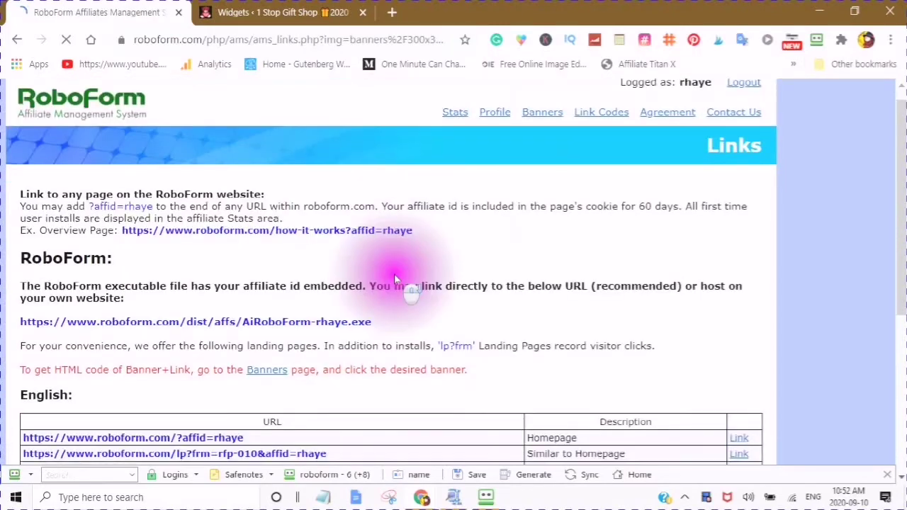
pyautogui.scroll(-2, 394, 278)
pyautogui.scroll(-1, 394, 280)
pyautogui.scroll(-1, 394, 281)
pyautogui.scroll(2, 394, 281)
pyautogui.scroll(1, 391, 283)
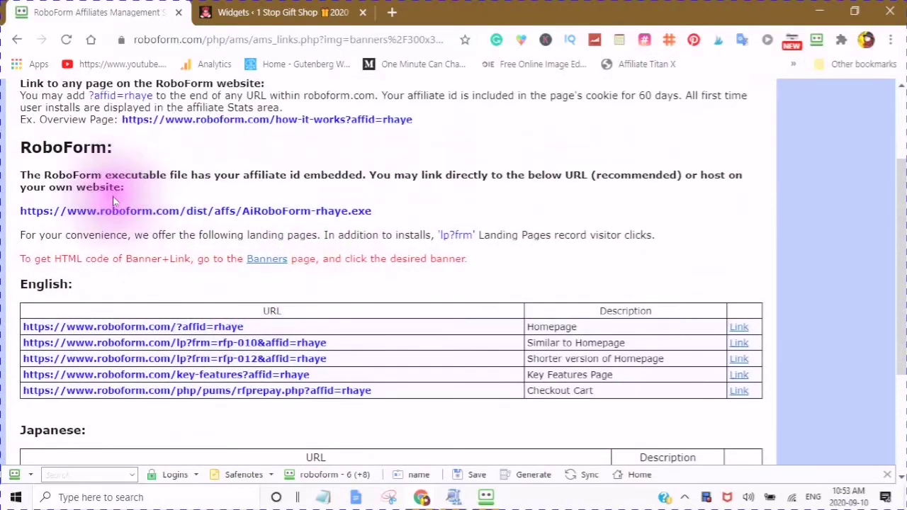
pyautogui.click(261, 262)
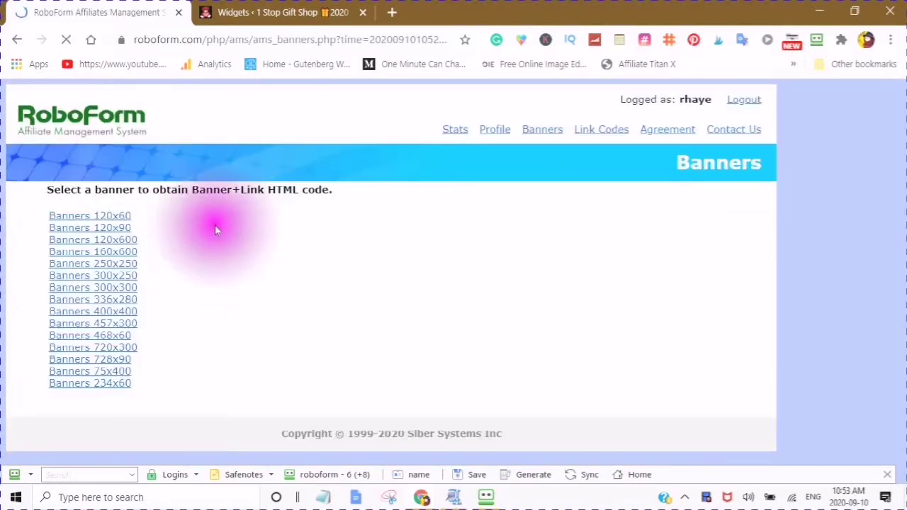
# Browse a 300x300 banner and view its HTML code.
pyautogui.click(75, 291)
pyautogui.click(74, 291)
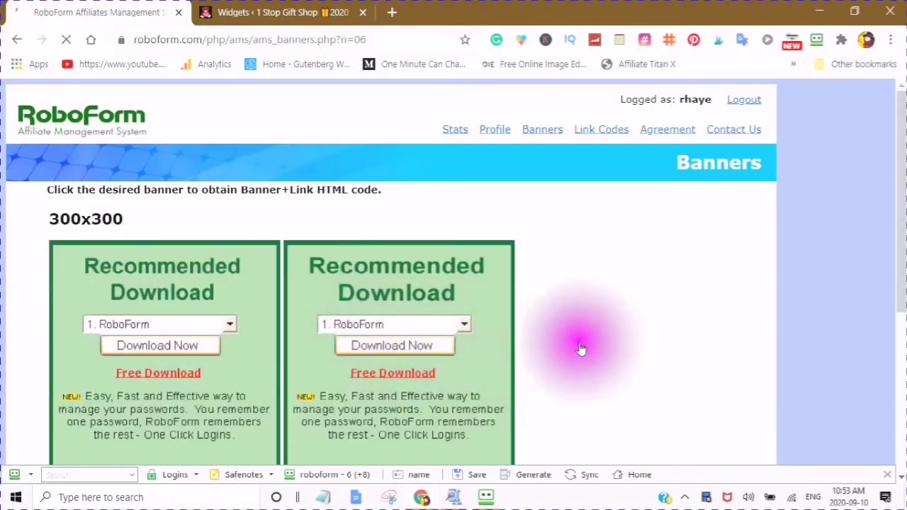
pyautogui.scroll(-4, 580, 360)
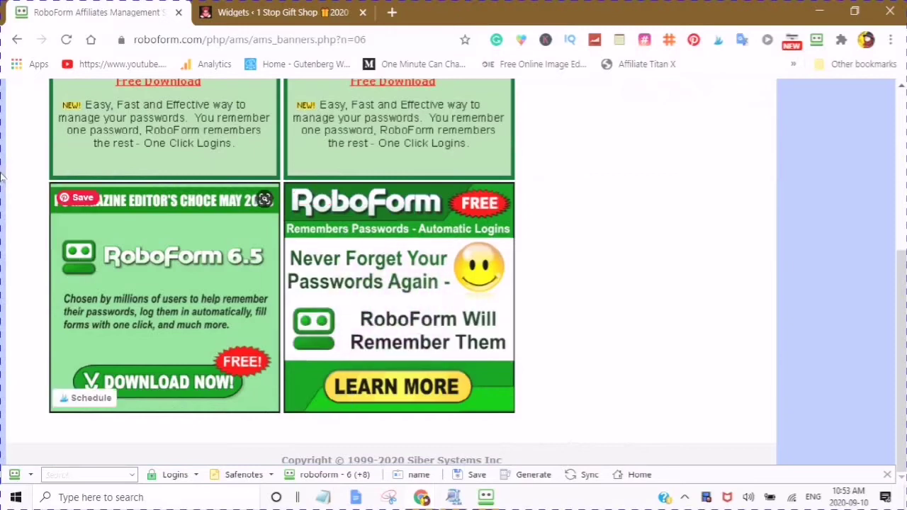
pyautogui.scroll(1, 127, 279)
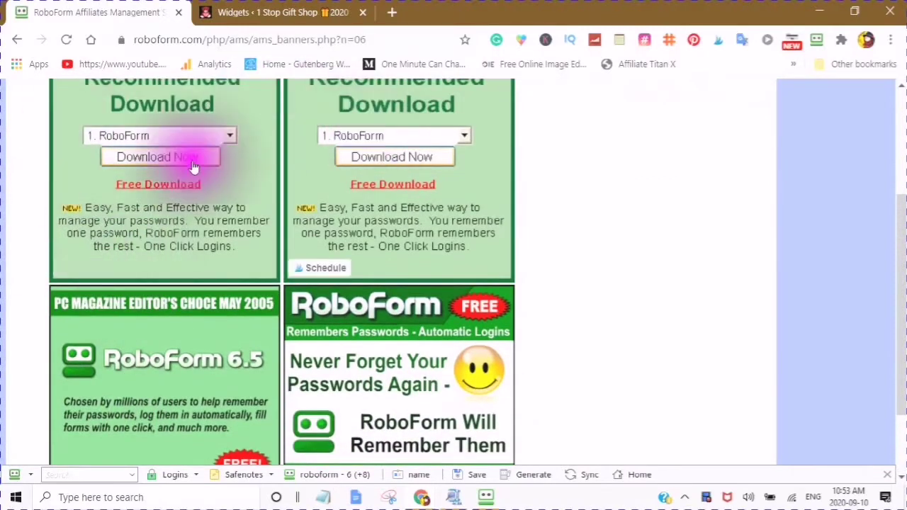
pyautogui.click(381, 357)
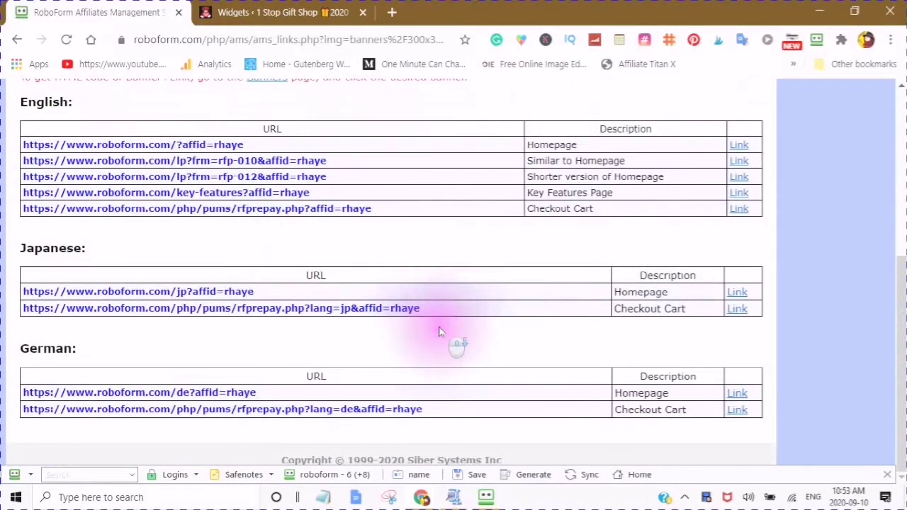
# Open the Banners 300x250 gallery from the Banners menu.
pyautogui.scroll(2, 440, 333)
pyautogui.scroll(2, 438, 330)
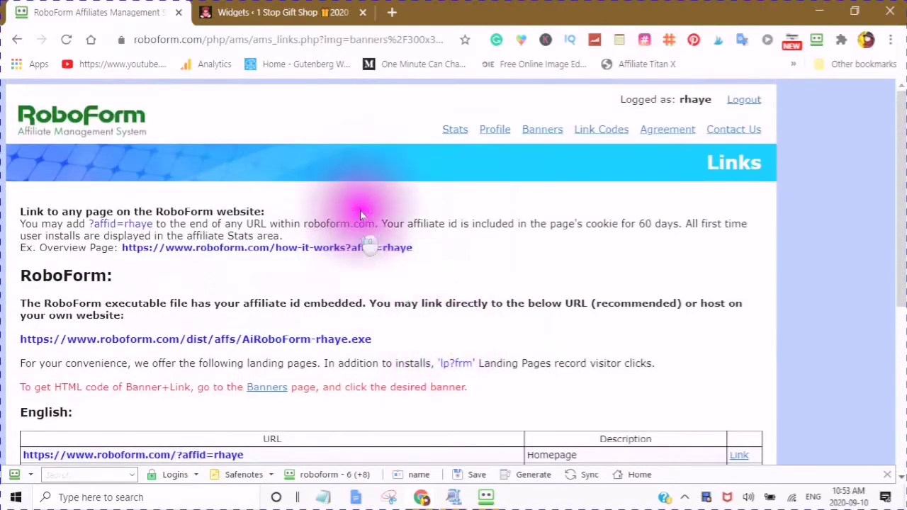
pyautogui.click(543, 135)
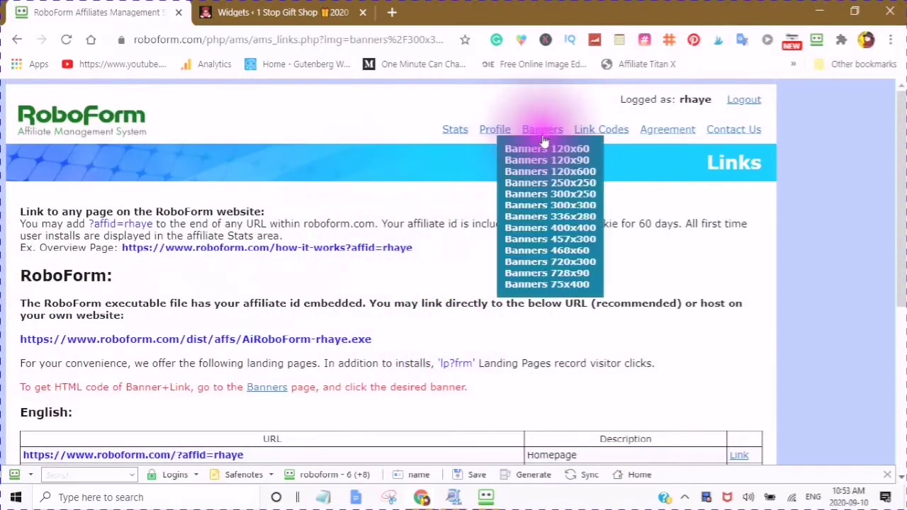
pyautogui.click(542, 195)
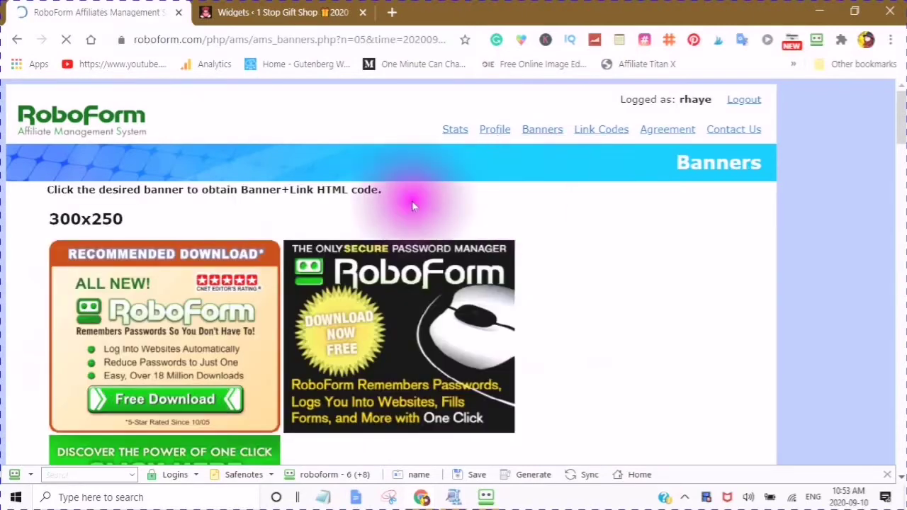
# Select the orange Recommended Download 300x250 banner and scroll to its HTML code.
pyautogui.click(238, 315)
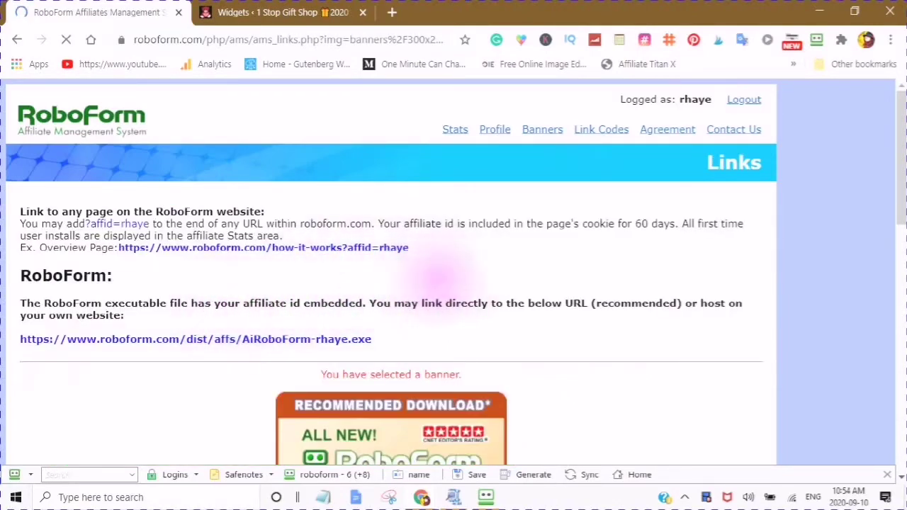
pyautogui.scroll(-2, 435, 284)
pyautogui.scroll(-3, 424, 330)
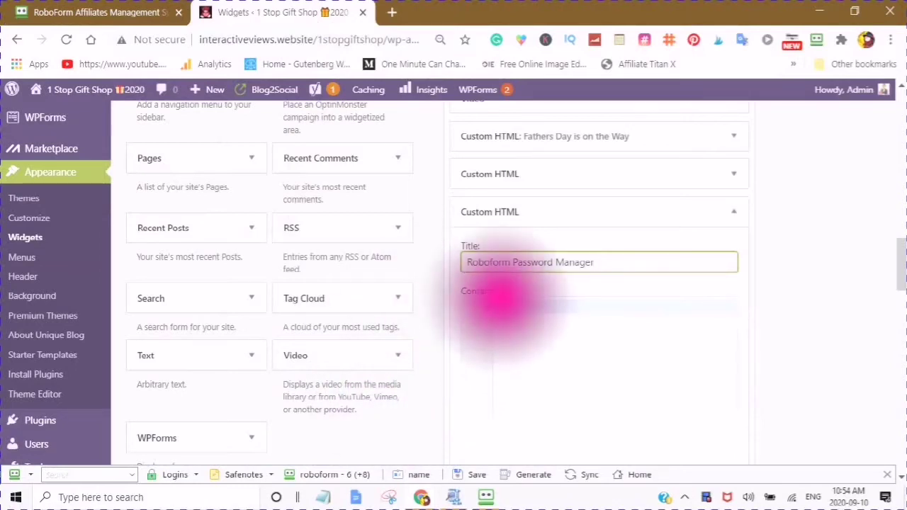
# Paste the orange RoboForm banner code into the widget's Content and save it.
pyautogui.click(504, 307)
pyautogui.rightClick(508, 311)
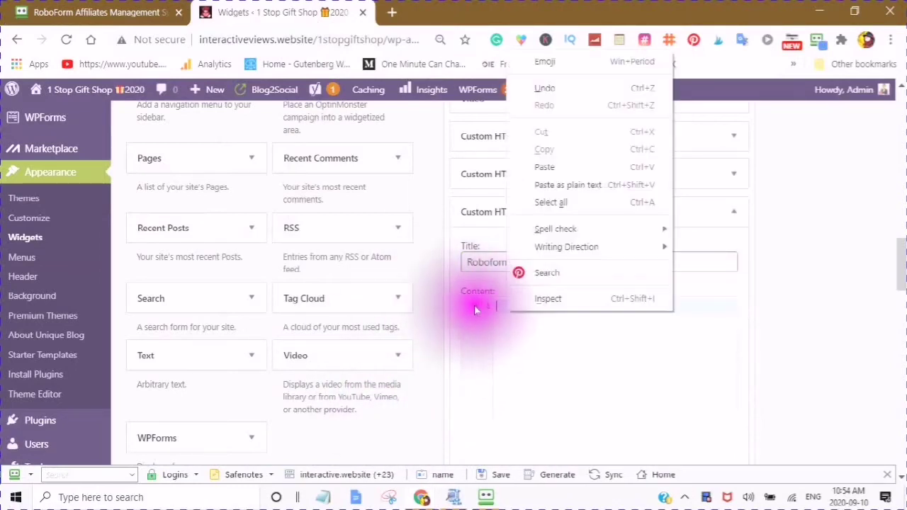
pyautogui.click(546, 167)
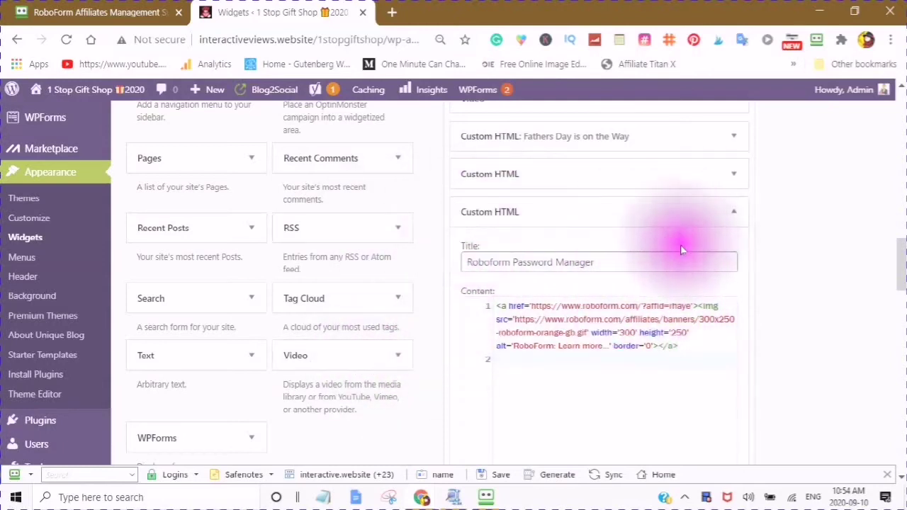
pyautogui.scroll(-1, 626, 387)
pyautogui.scroll(-1, 634, 415)
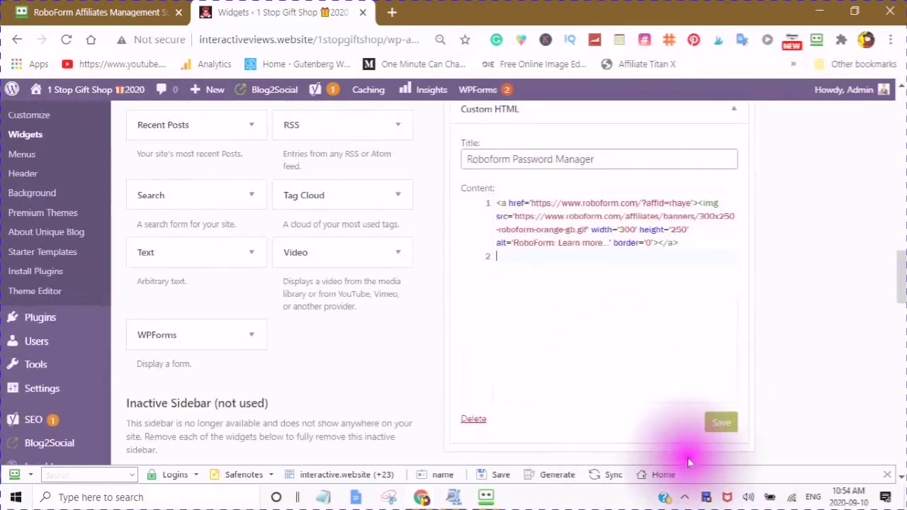
pyautogui.click(724, 430)
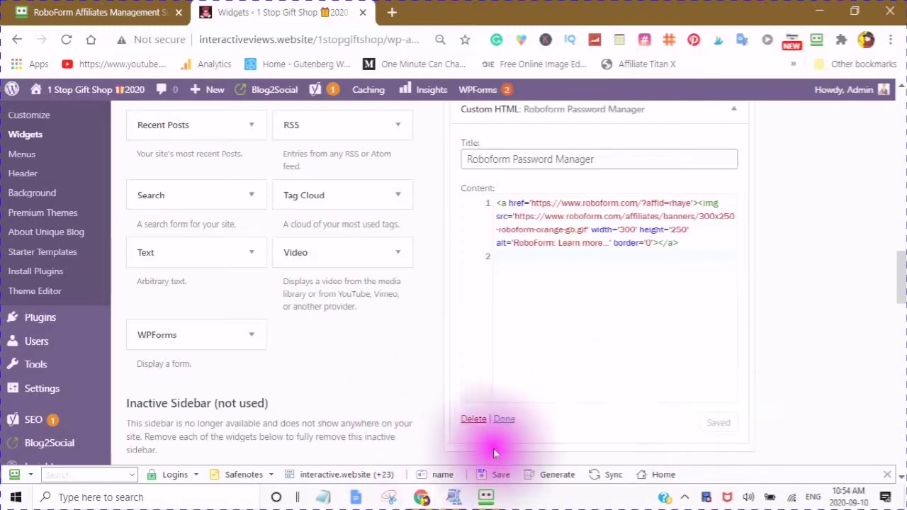
# Collapse the saved widget and scroll back up the Widgets screen.
pyautogui.click(504, 419)
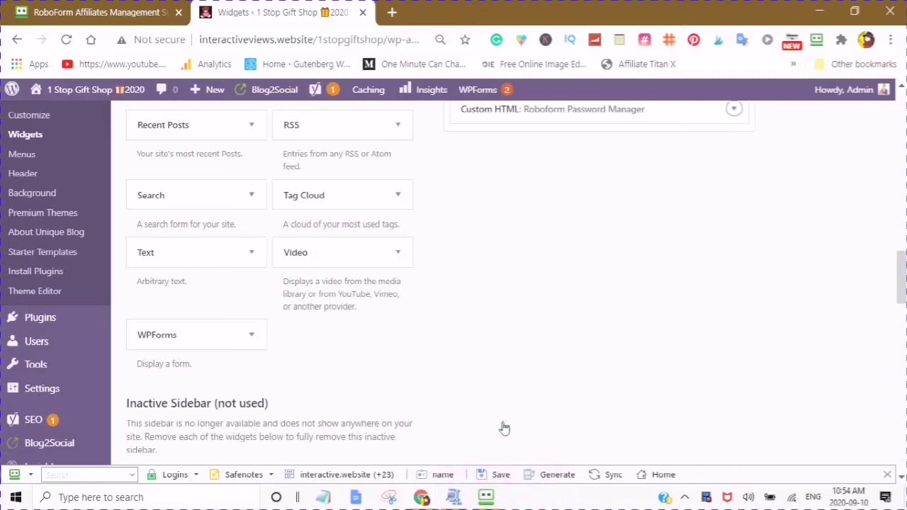
pyautogui.scroll(2, 410, 295)
pyautogui.scroll(2, 410, 295)
pyautogui.scroll(3, 411, 298)
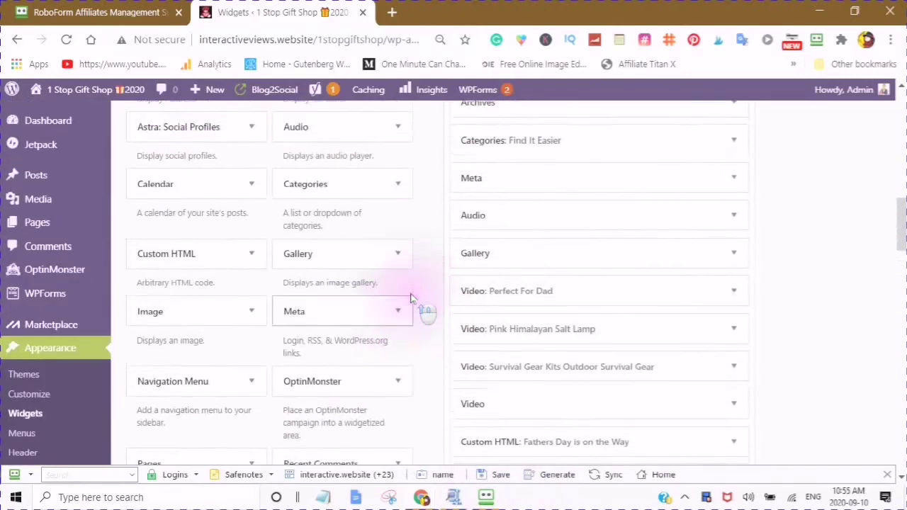
pyautogui.scroll(2, 413, 298)
pyautogui.scroll(3, 413, 293)
pyautogui.scroll(3, 416, 291)
pyautogui.scroll(3, 417, 289)
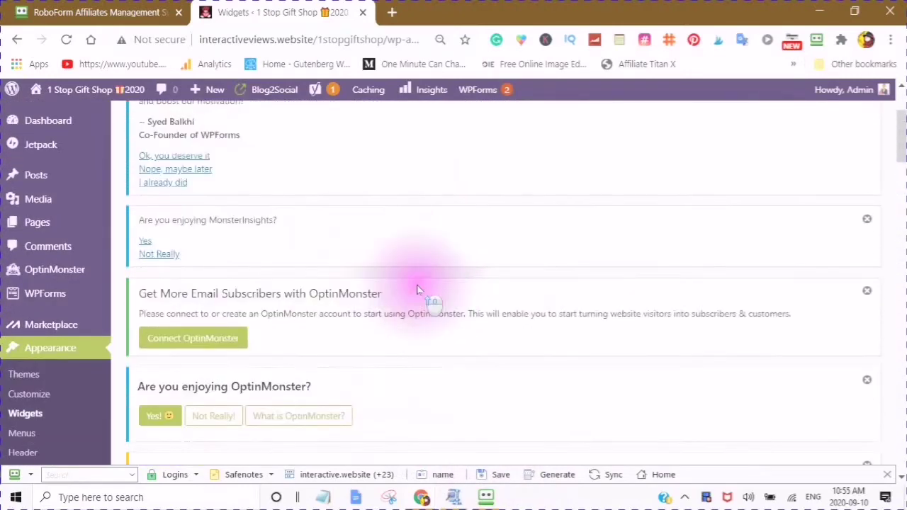
# Open the Welcome To My Journey page in the block editor.
pyautogui.scroll(-2, 416, 289)
pyautogui.scroll(-2, 418, 287)
pyautogui.scroll(-2, 419, 284)
pyautogui.scroll(-3, 421, 282)
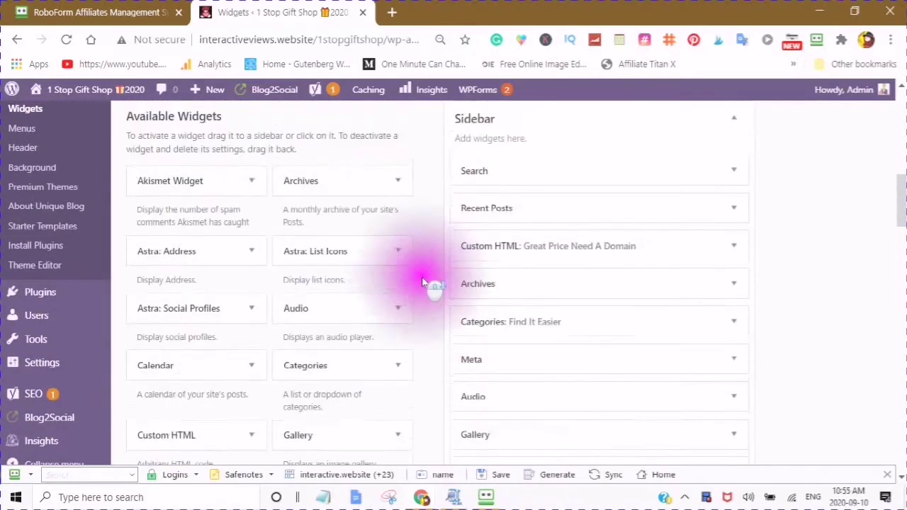
pyautogui.scroll(-2, 423, 285)
pyautogui.scroll(2, 429, 289)
pyautogui.scroll(3, 432, 284)
pyautogui.scroll(1, 439, 278)
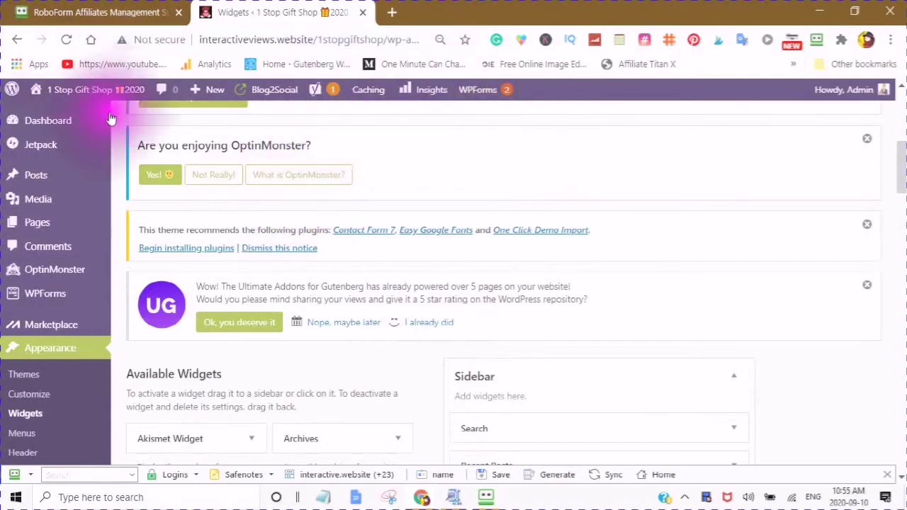
pyautogui.scroll(2, 79, 162)
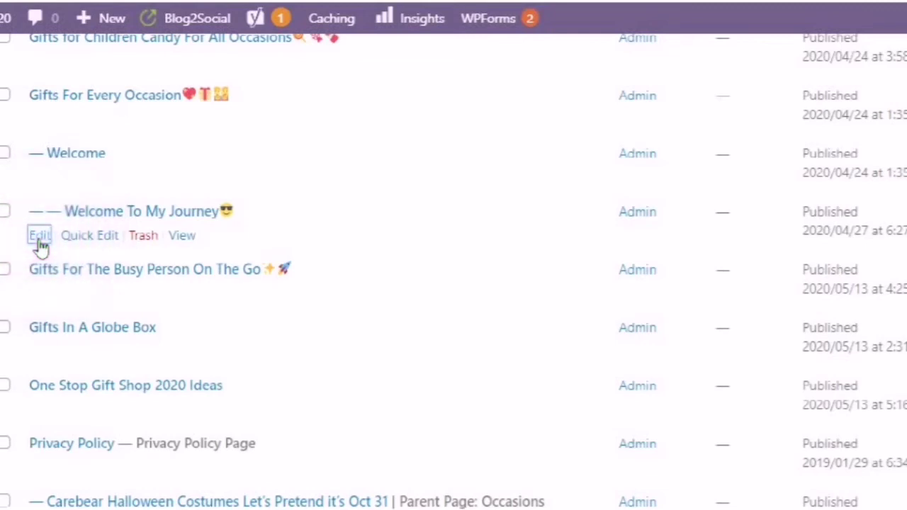
pyautogui.click(40, 241)
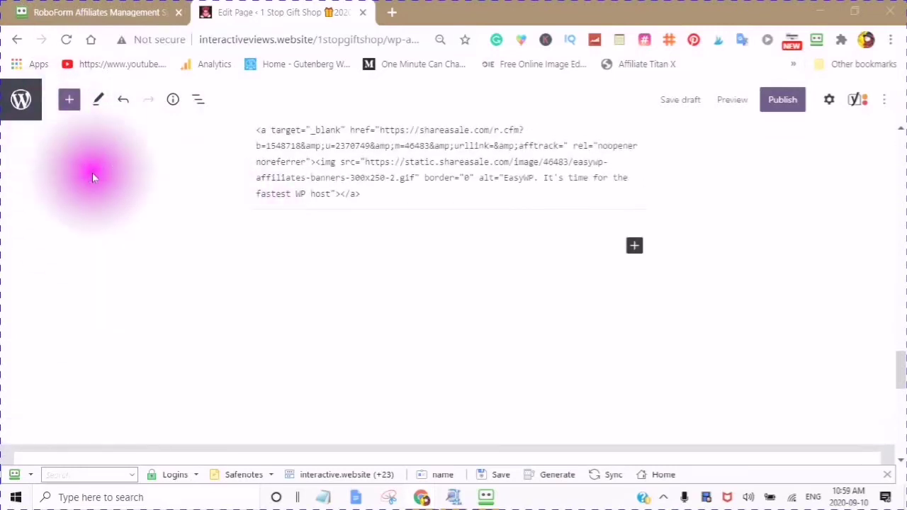
# Insert a Buttons block found by searching the block library.
pyautogui.click(68, 103)
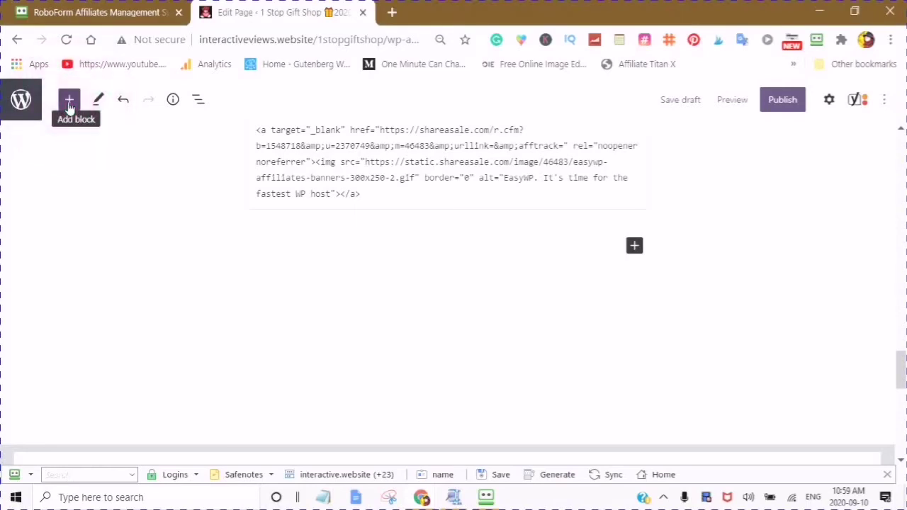
pyautogui.click(69, 103)
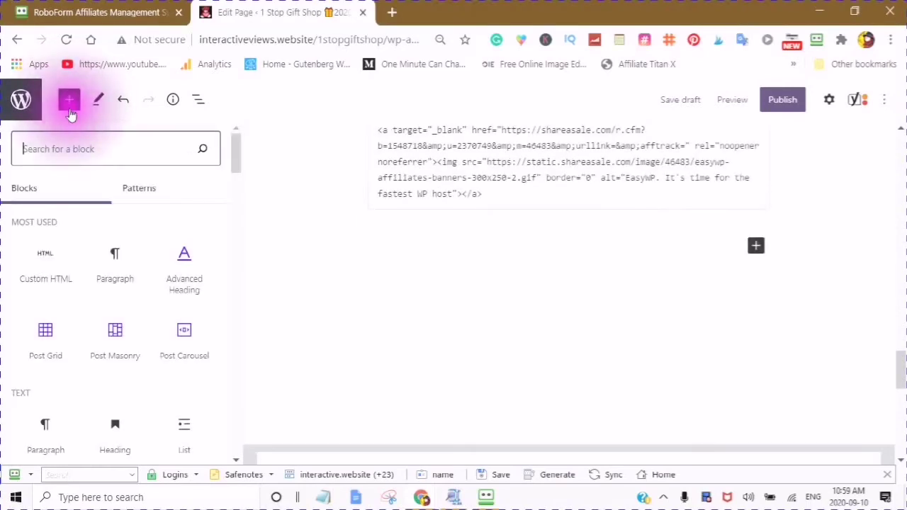
pyautogui.click(101, 148)
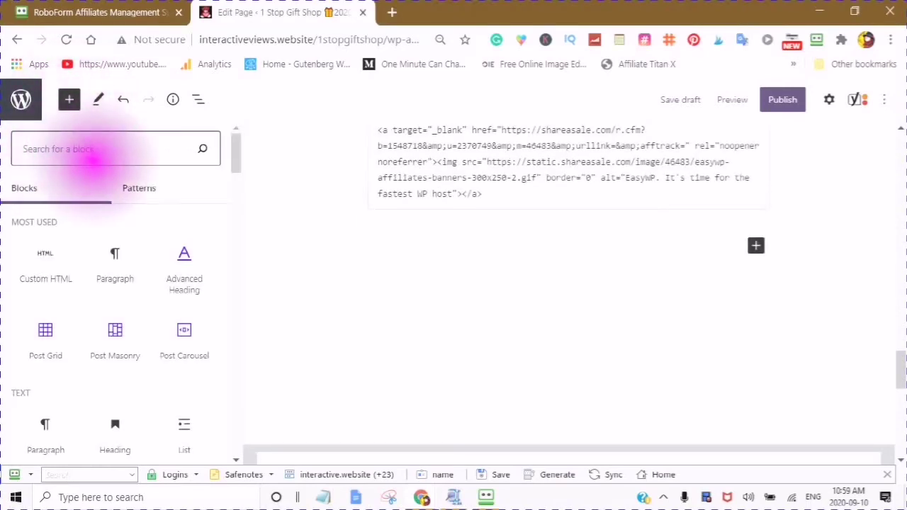
pyautogui.write('button')
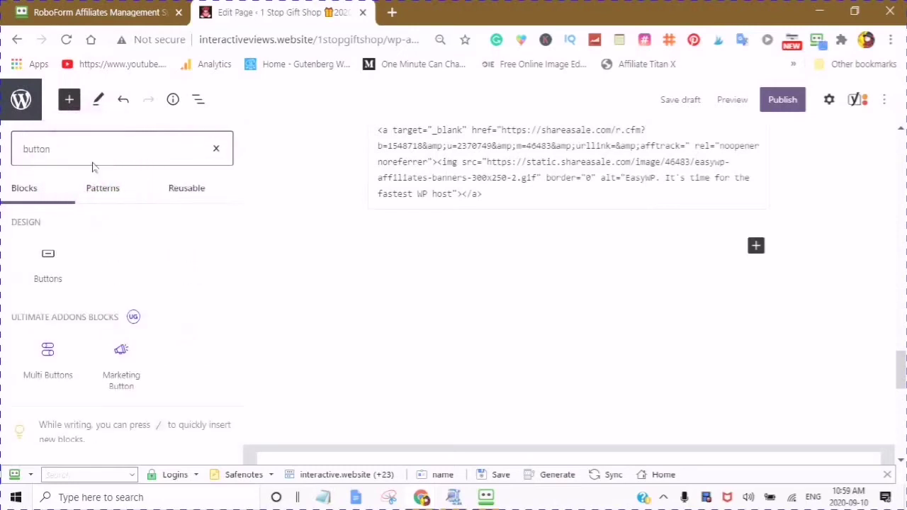
pyautogui.click(43, 262)
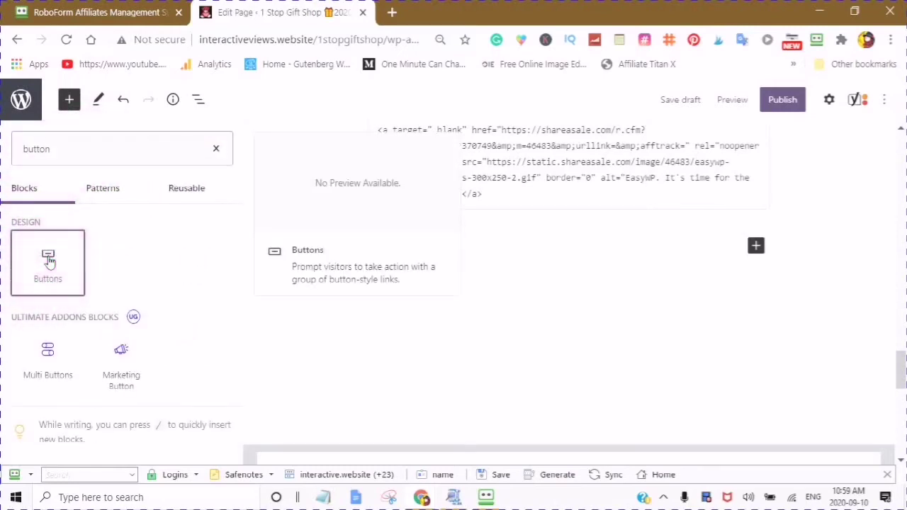
pyautogui.click(44, 262)
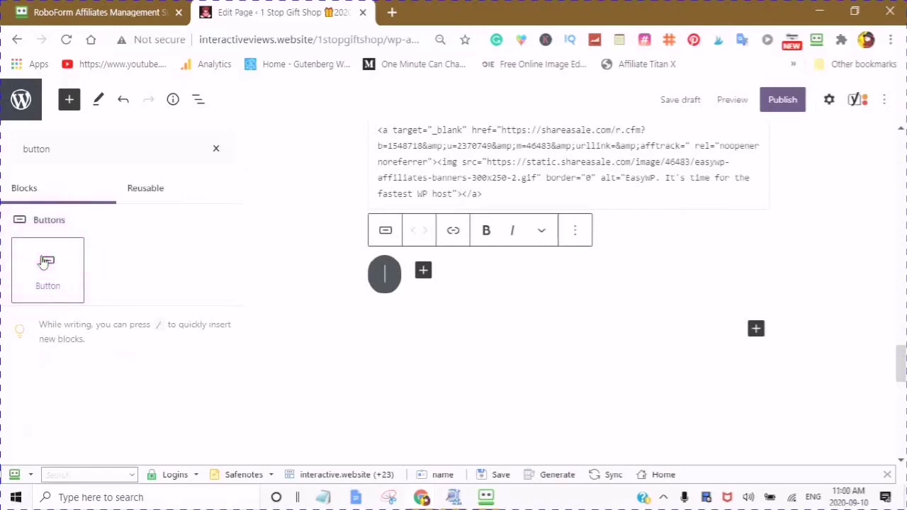
# Label the button 'Download RoboForm Password Manager Free'.
pyautogui.click(377, 389)
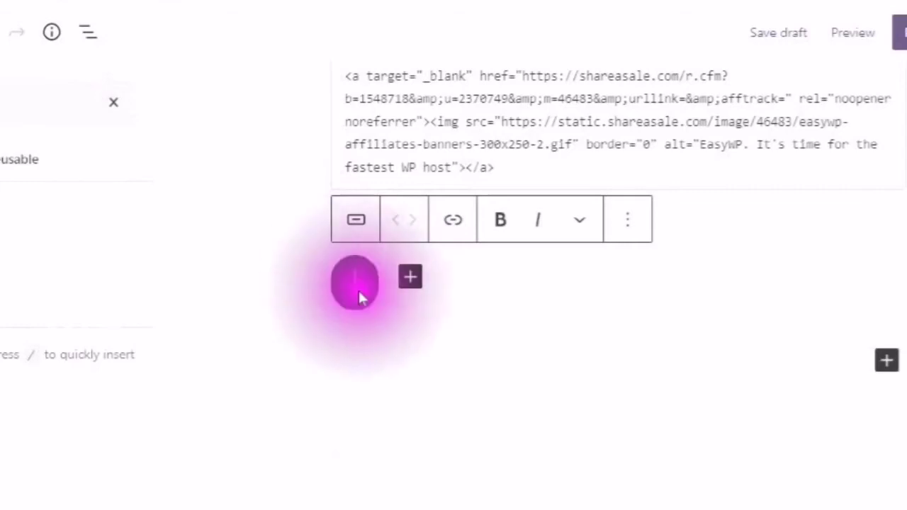
pyautogui.write('Down')
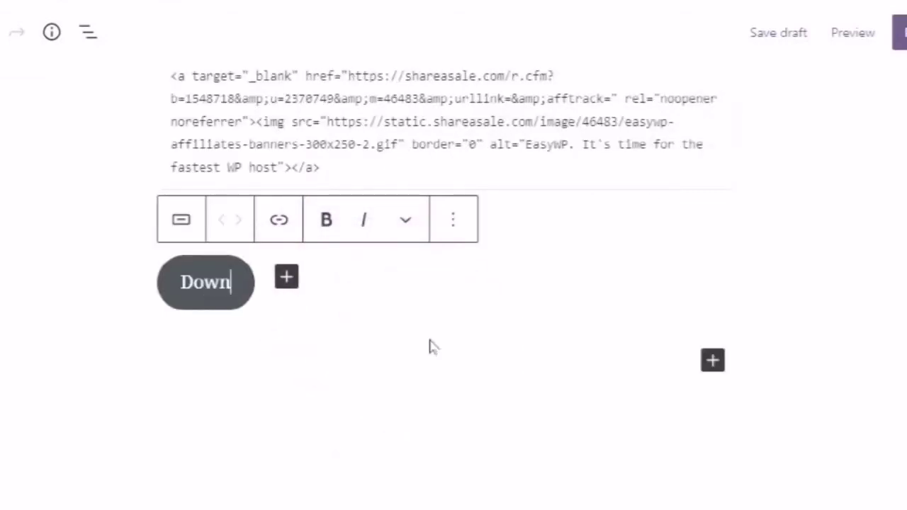
pyautogui.write('RoboForm Password Manager')
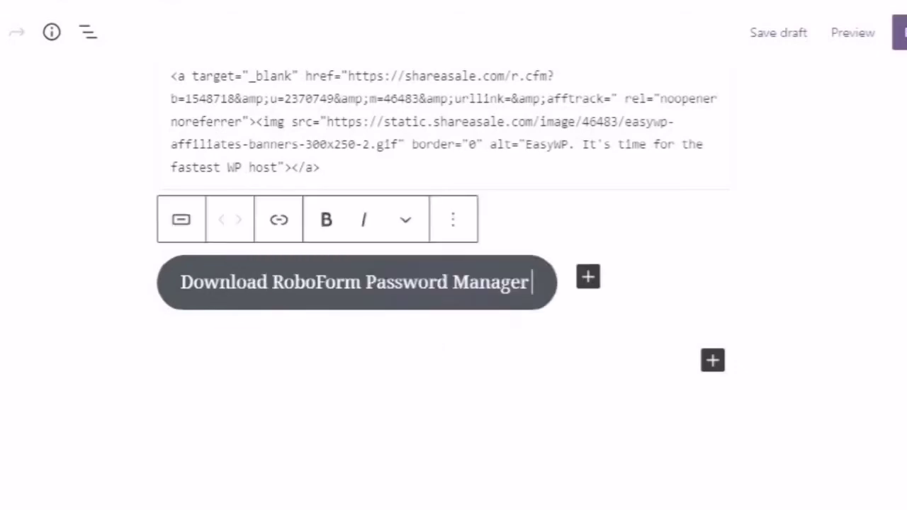
pyautogui.write(' Free')
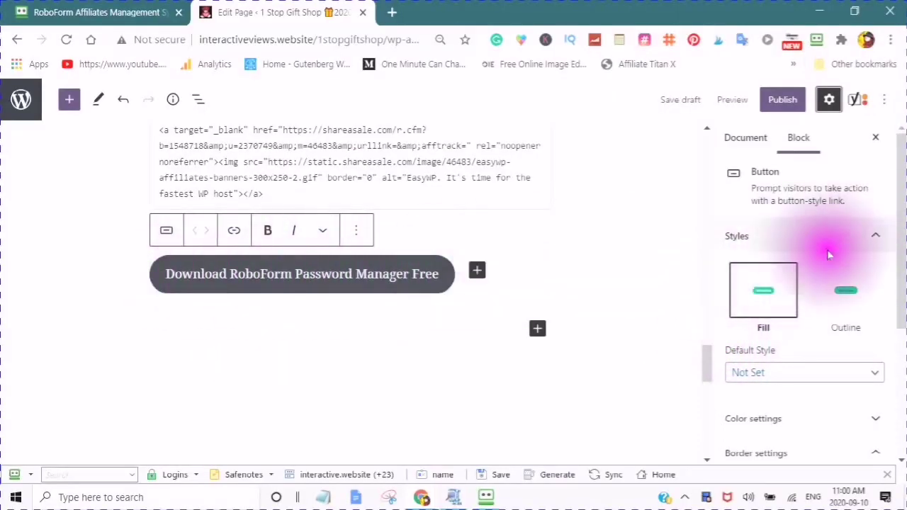
# Try the Outline style and set the button text colour to black.
pyautogui.click(853, 300)
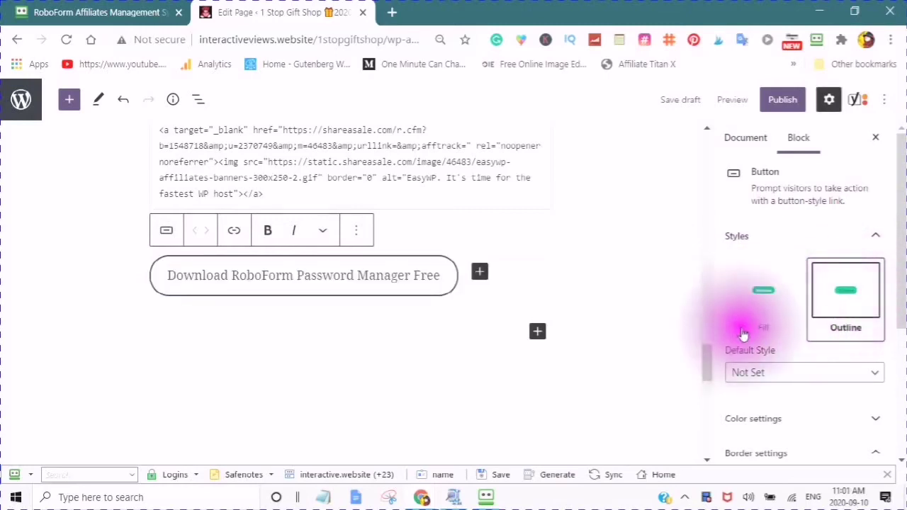
pyautogui.scroll(-2, 808, 371)
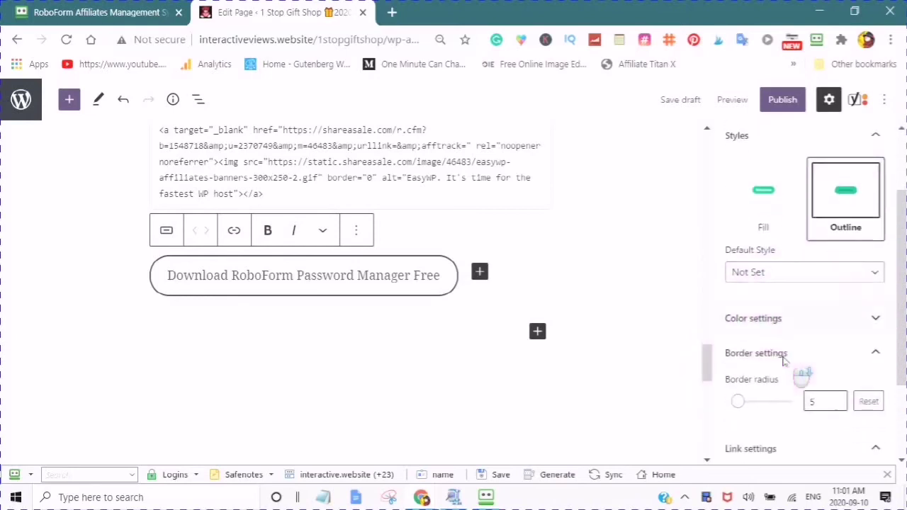
pyautogui.click(877, 320)
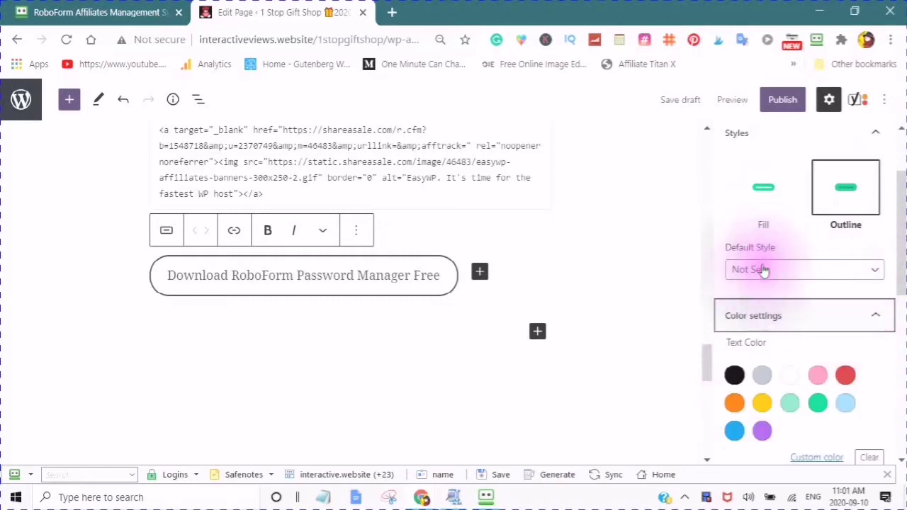
pyautogui.scroll(-2, 762, 273)
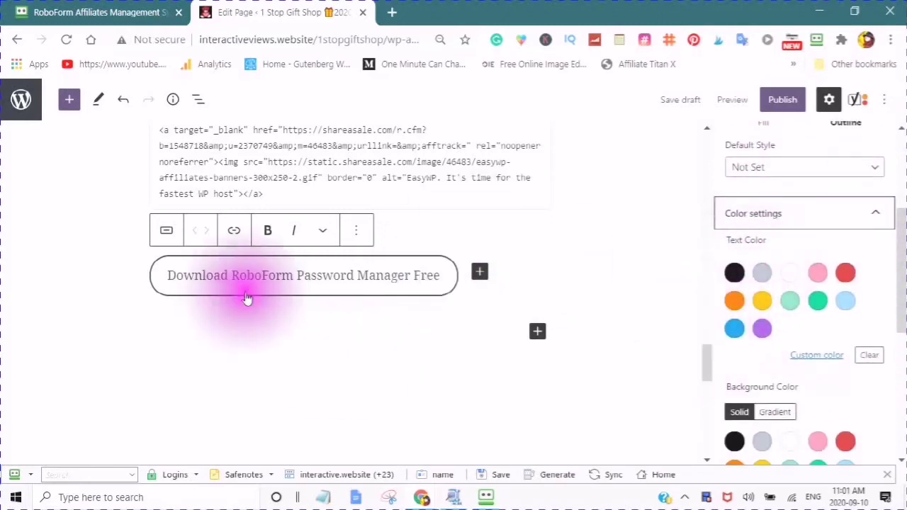
pyautogui.click(735, 273)
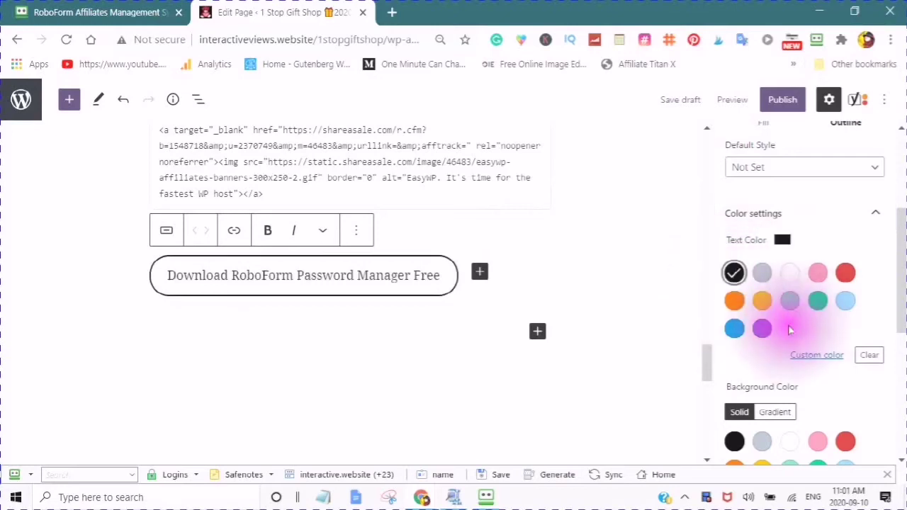
# Switch the button to the Fill style and review its settings.
pyautogui.scroll(-2, 787, 329)
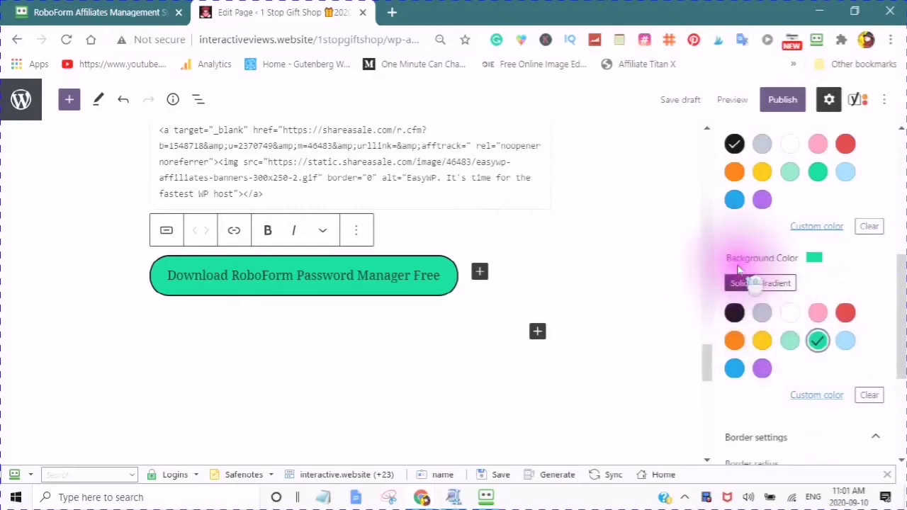
pyautogui.scroll(3, 737, 268)
pyautogui.scroll(1, 730, 244)
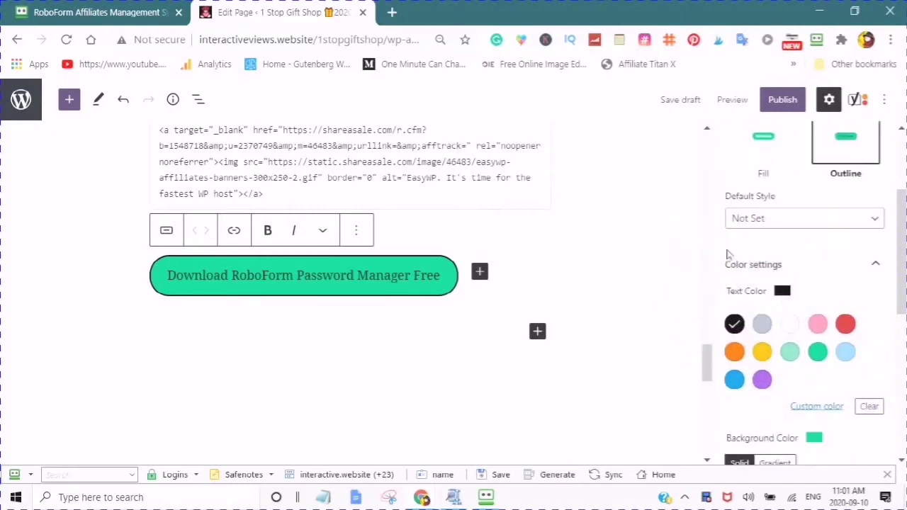
pyautogui.click(877, 224)
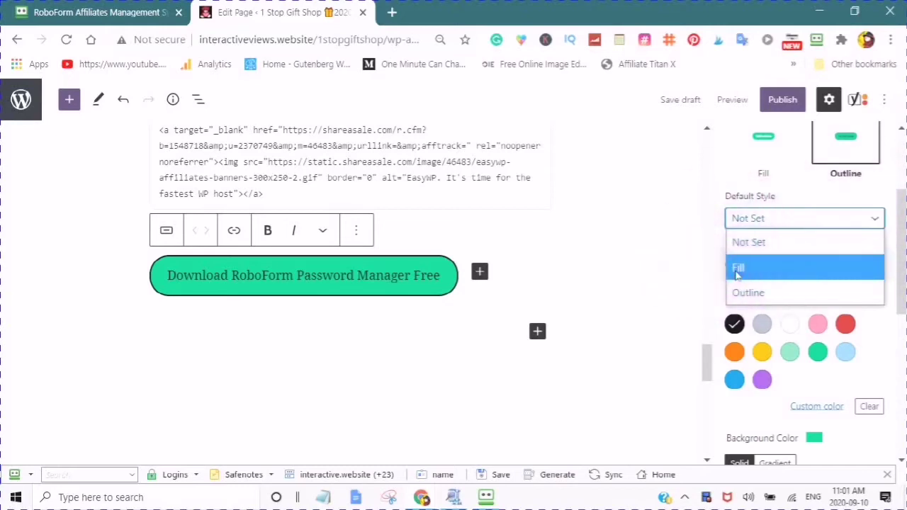
pyautogui.click(749, 162)
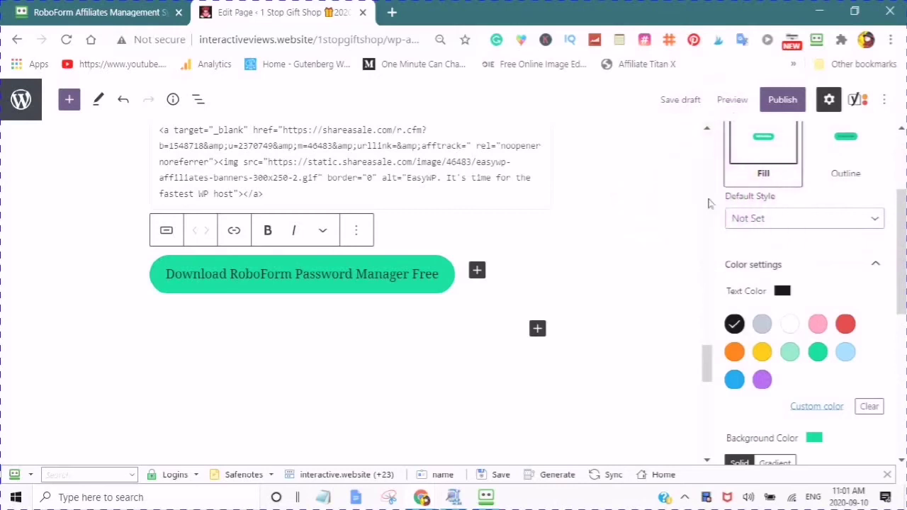
pyautogui.scroll(1, 730, 199)
pyautogui.scroll(2, 735, 186)
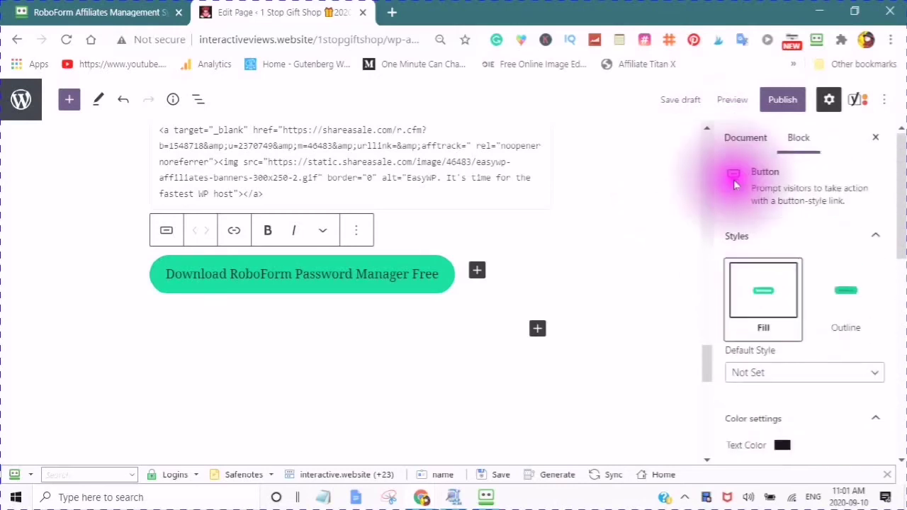
pyautogui.scroll(-1, 734, 205)
pyautogui.scroll(-1, 737, 255)
pyautogui.scroll(-1, 758, 305)
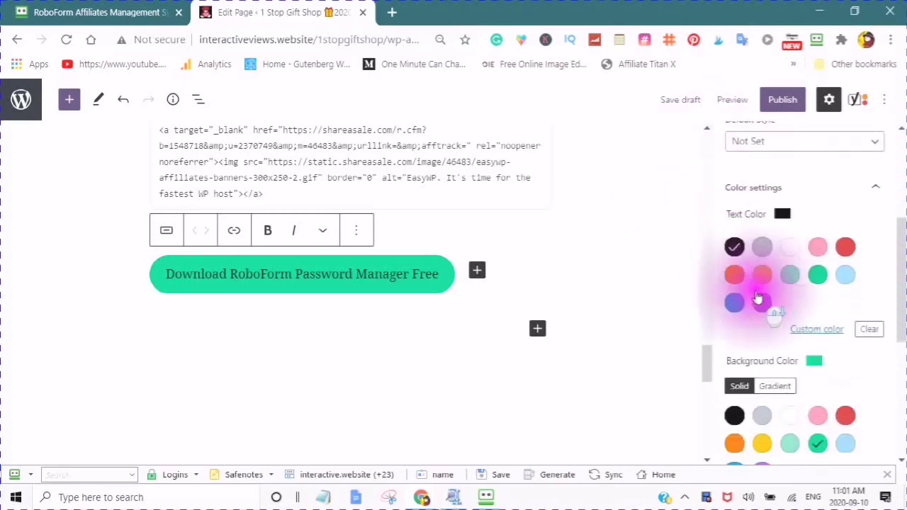
pyautogui.scroll(-3, 758, 301)
pyautogui.scroll(-3, 753, 292)
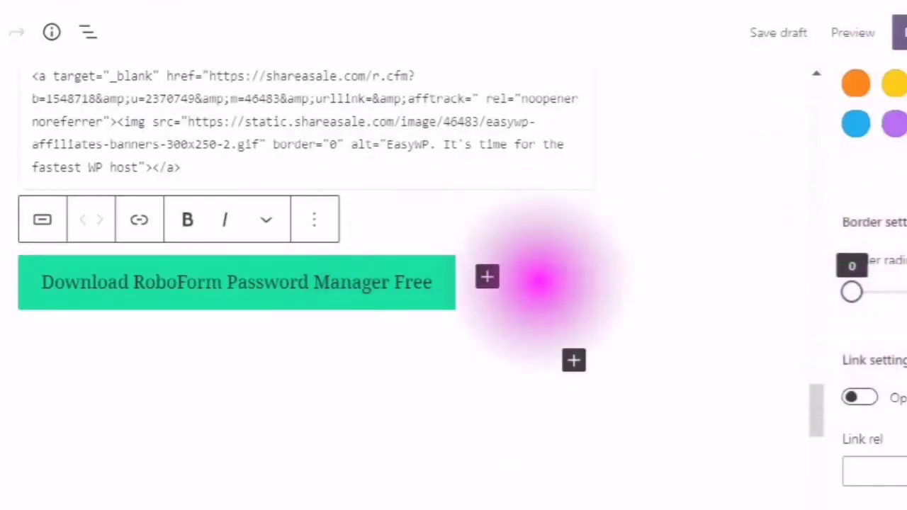
# Give the download button fully rounded corners and make its link open in a new tab.
pyautogui.click(851, 292)
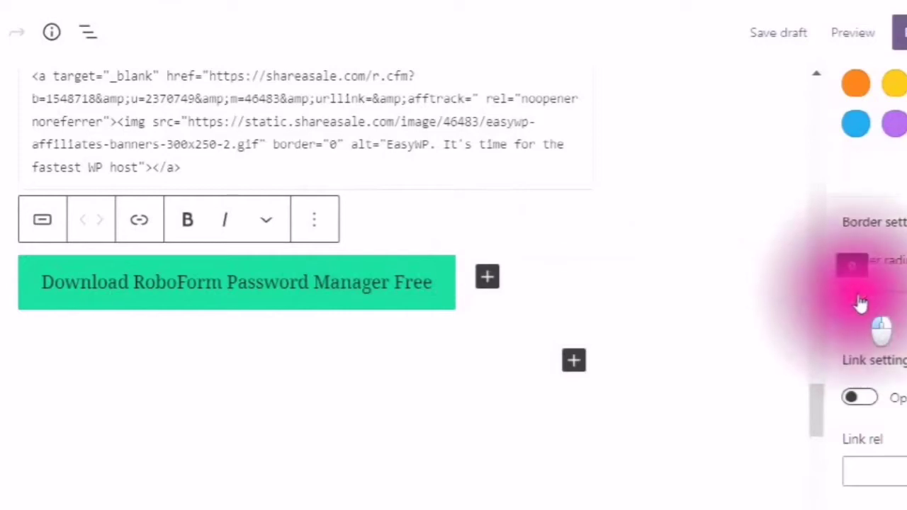
pyautogui.moveTo(873, 302)
pyautogui.mouseDown()
pyautogui.moveTo(900, 307)
pyautogui.moveTo(834, 236)
pyautogui.moveTo(857, 283)
pyautogui.moveTo(882, 305)
pyautogui.moveTo(902, 294)
pyautogui.mouseUp()
pyautogui.click(859, 396)
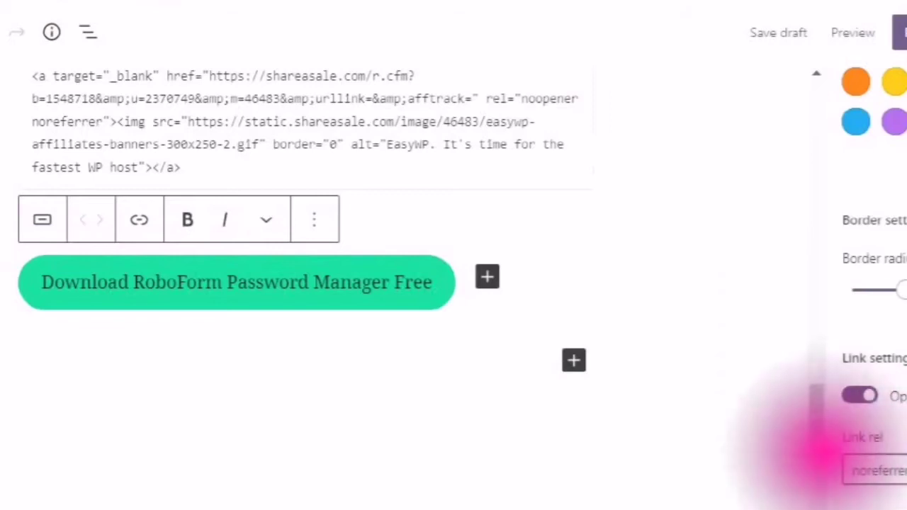
# Paste a value into the button's link rel field and return to the button text.
pyautogui.click(859, 482)
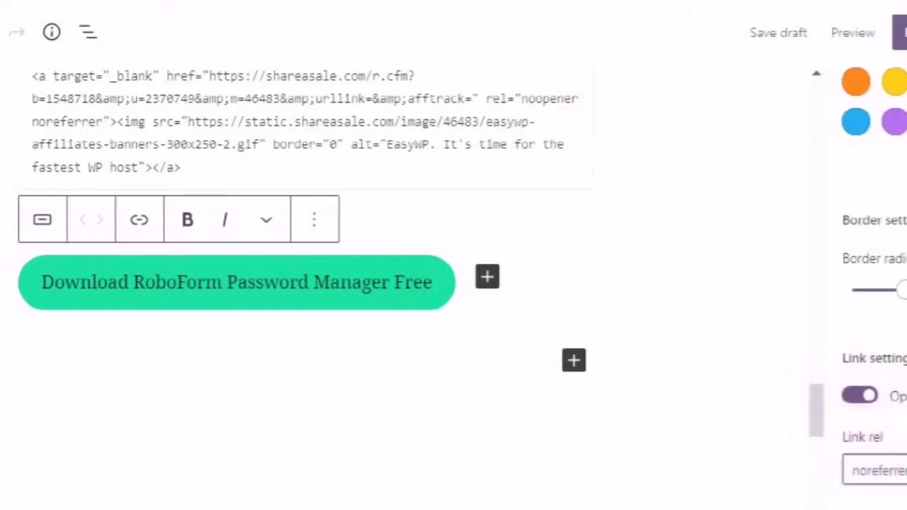
pyautogui.rightClick(859, 472)
pyautogui.click(771, 101)
pyautogui.scroll(2, 857, 284)
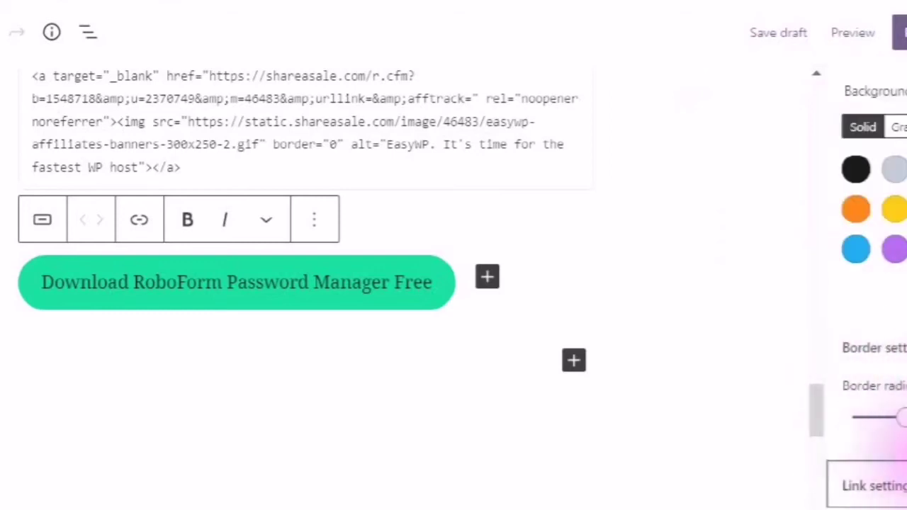
pyautogui.click(74, 294)
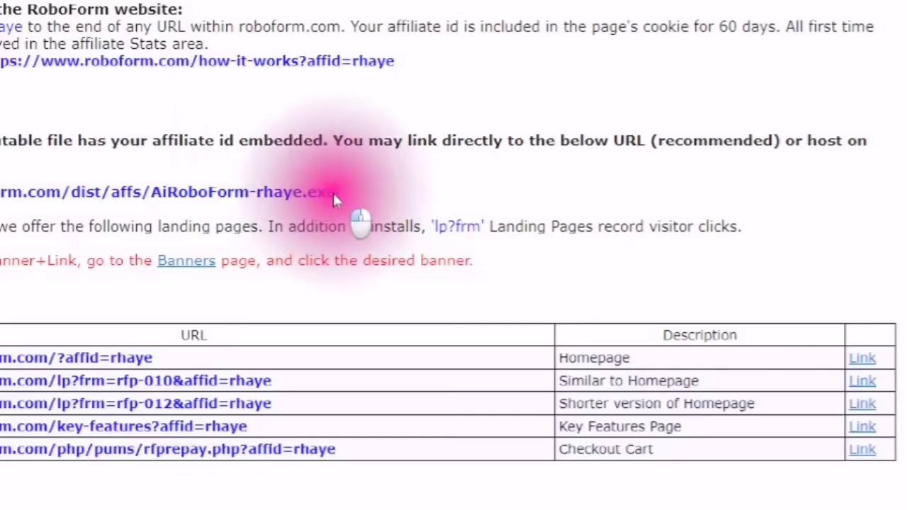
# Copy the RoboForm installer .exe download URL from the affiliate page.
pyautogui.moveTo(334, 196)
pyautogui.mouseDown()
pyautogui.moveTo(1, 193)
pyautogui.moveTo(2, 5)
pyautogui.moveTo(1, 192)
pyautogui.mouseUp()
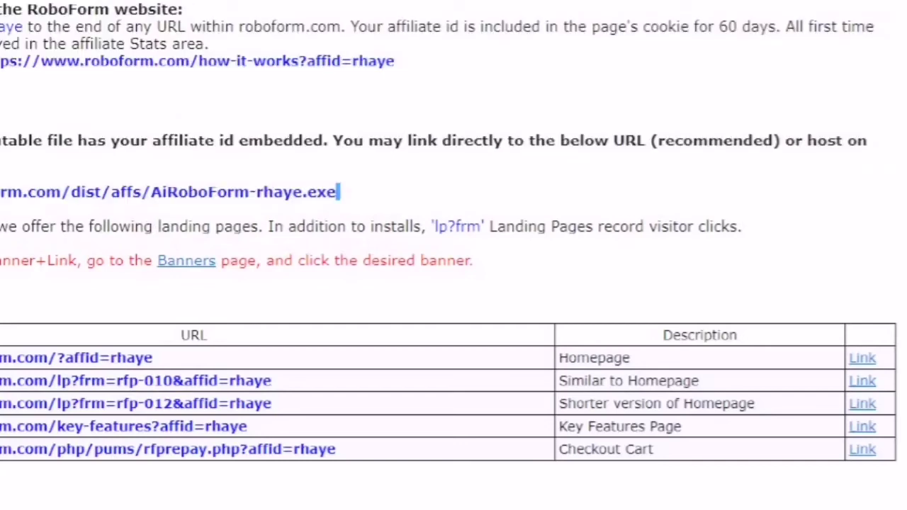
pyautogui.rightClick(47, 191)
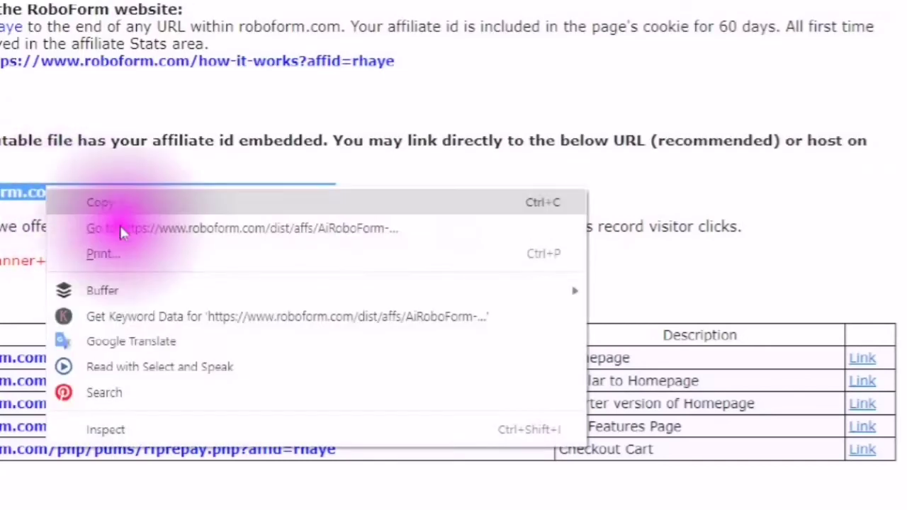
pyautogui.click(106, 206)
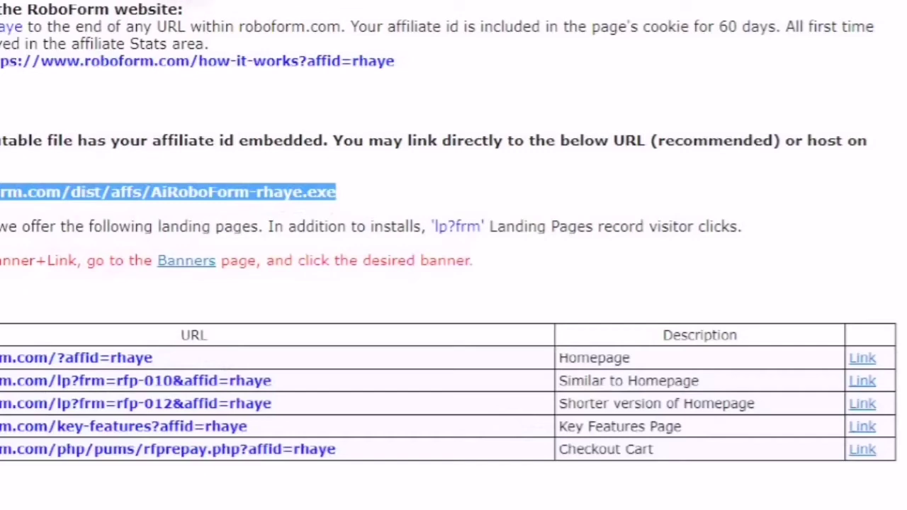
# Paste the installer URL into the button's link field and submit it.
pyautogui.click(139, 219)
pyautogui.rightClick(161, 369)
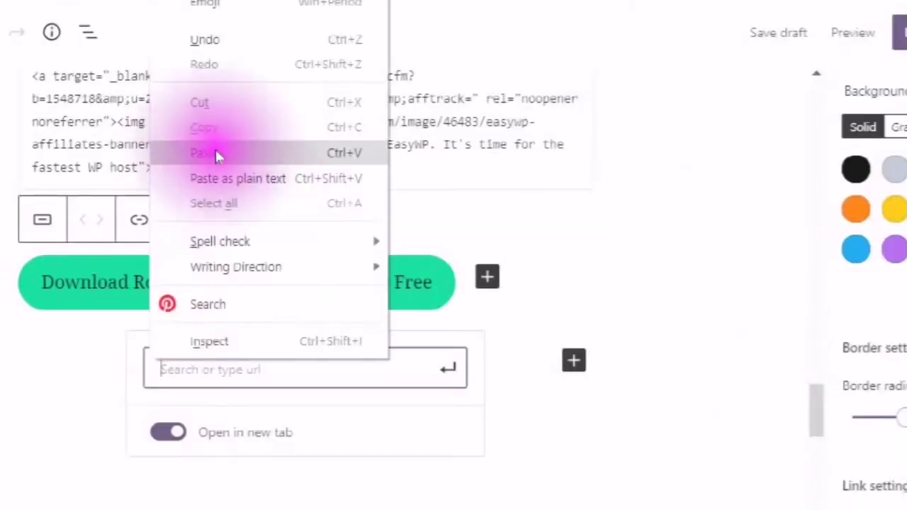
pyautogui.click(217, 152)
pyautogui.click(218, 153)
pyautogui.click(457, 380)
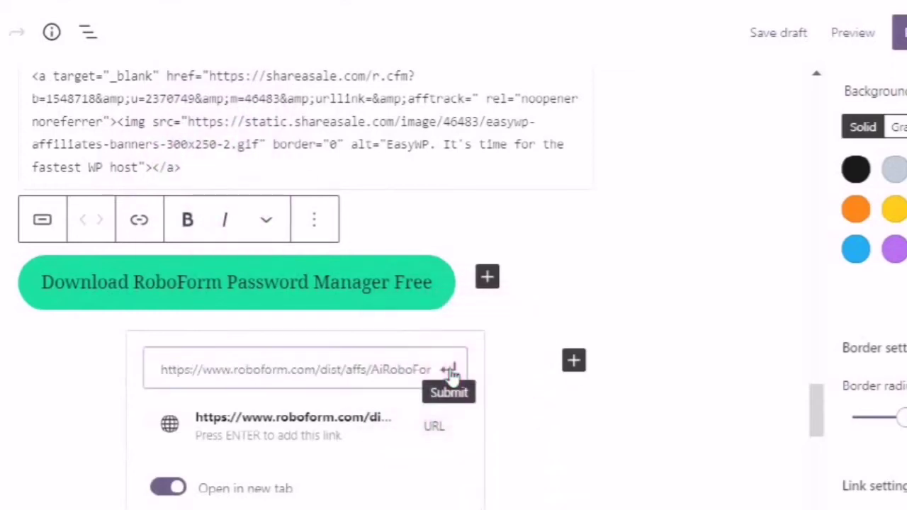
pyautogui.click(450, 374)
pyautogui.click(451, 373)
pyautogui.click(449, 373)
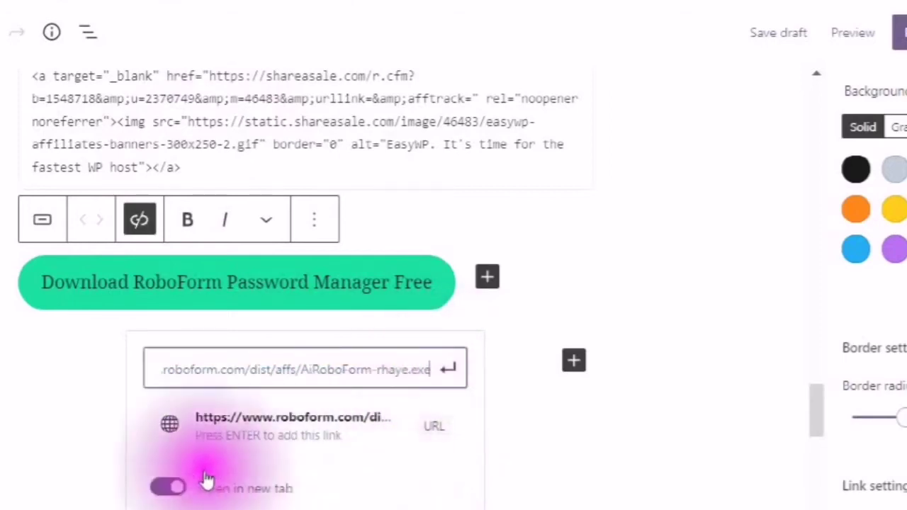
pyautogui.click(571, 430)
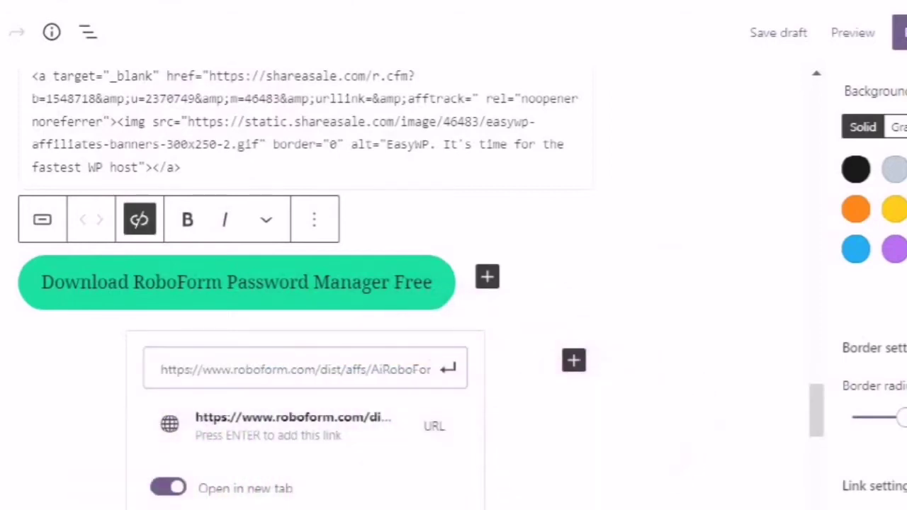
pyautogui.click(593, 432)
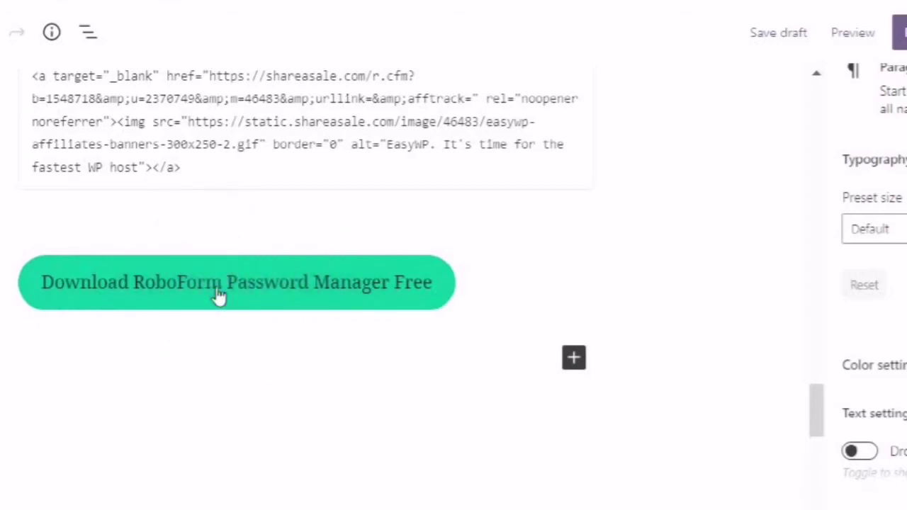
# Open the page's pre-publish checks from the document settings.
pyautogui.click(744, 117)
pyautogui.scroll(3, 744, 117)
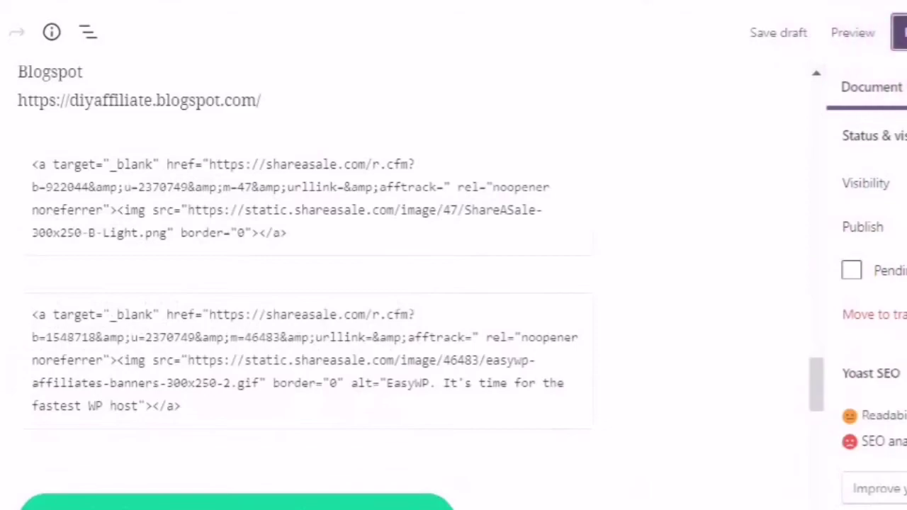
pyautogui.click(899, 33)
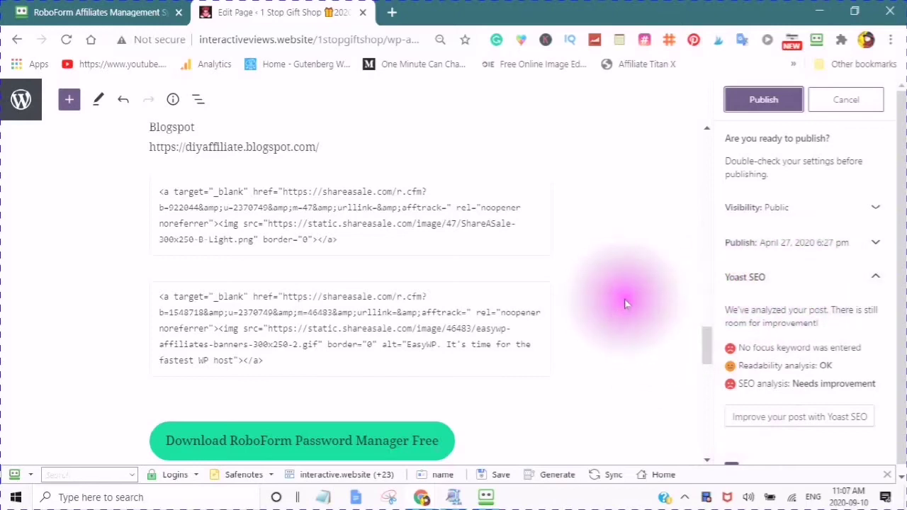
# Scroll through the pre-publish panel and back up to the page title.
pyautogui.scroll(-1, 712, 319)
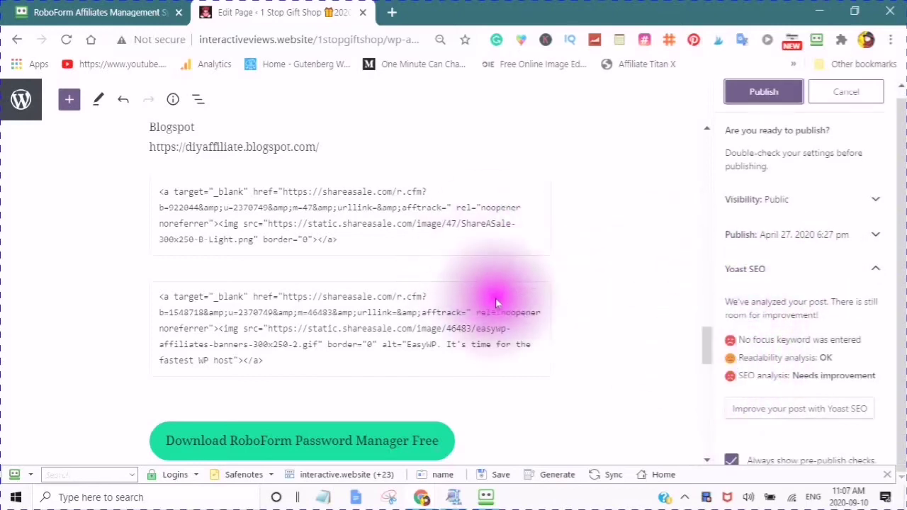
pyautogui.scroll(-1, 445, 354)
pyautogui.scroll(-1, 486, 334)
pyautogui.scroll(-2, 461, 364)
pyautogui.scroll(-2, 459, 365)
pyautogui.scroll(-1, 471, 379)
pyautogui.scroll(3, 458, 356)
pyautogui.scroll(3, 451, 344)
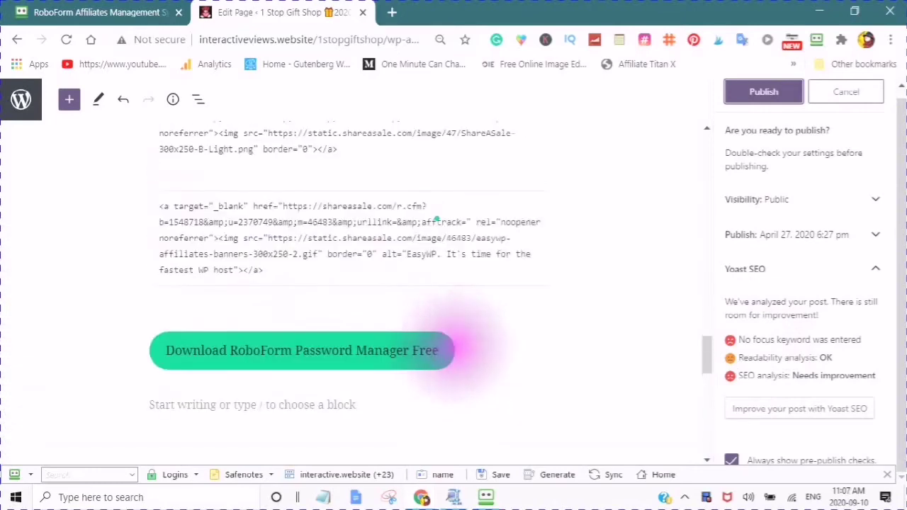
pyautogui.scroll(2, 451, 344)
pyautogui.scroll(3, 462, 253)
pyautogui.scroll(4, 465, 183)
pyautogui.scroll(4, 479, 203)
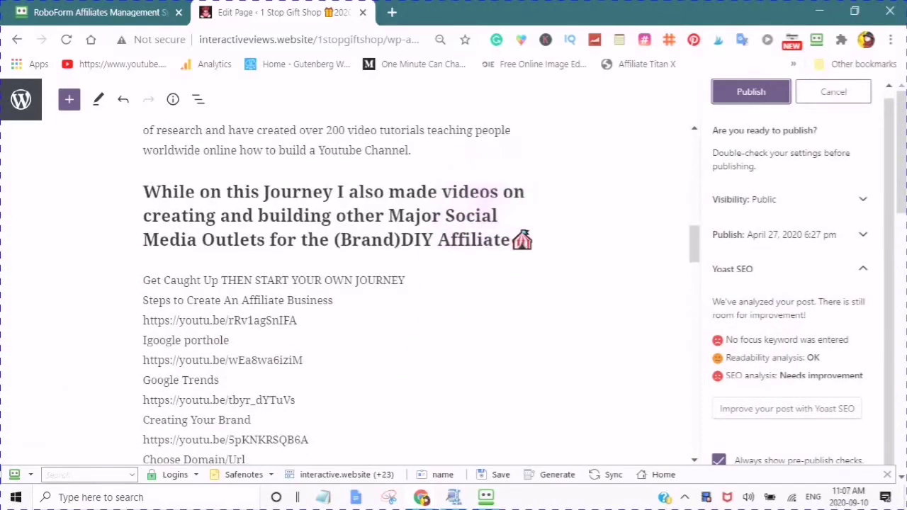
pyautogui.scroll(4, 486, 192)
pyautogui.scroll(2, 496, 192)
pyautogui.scroll(2, 435, 172)
pyautogui.scroll(4, 440, 163)
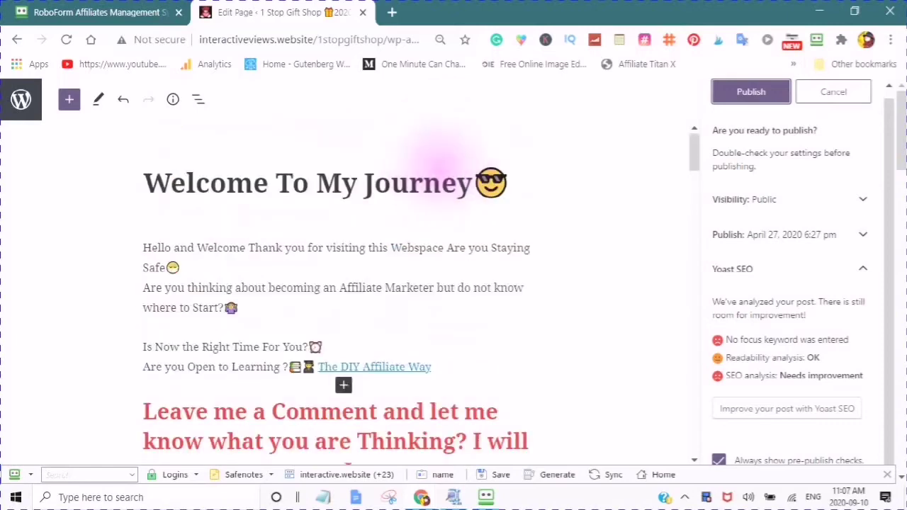
pyautogui.moveTo(326, 182)
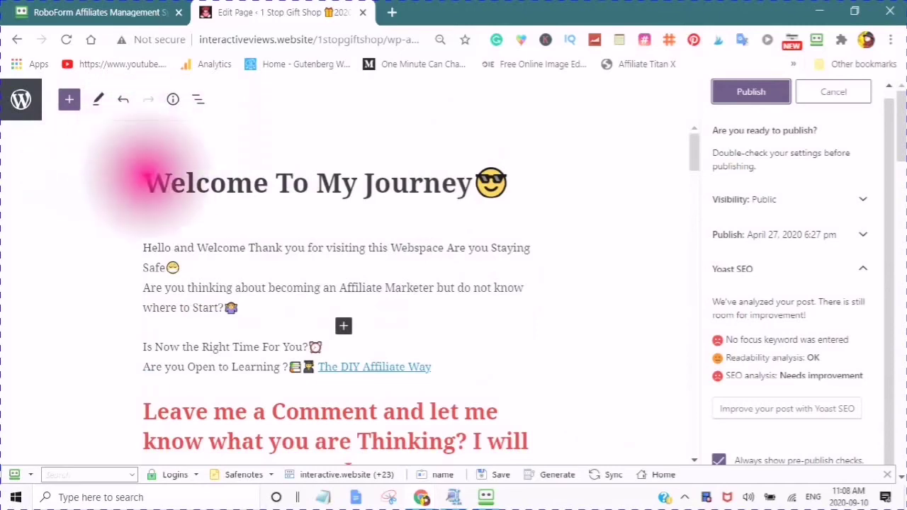
# Prefix the page title with 'DIY Affiliate YouTube'.
pyautogui.click(532, 194)
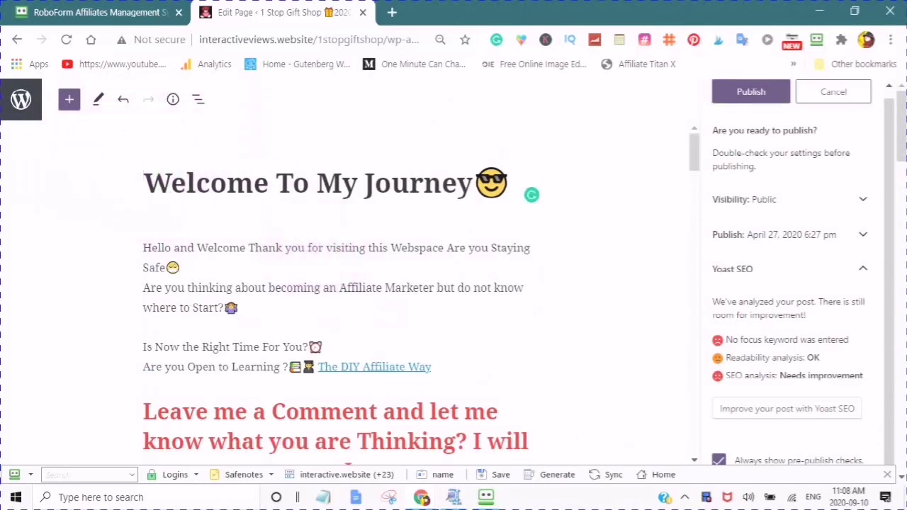
pyautogui.write('DIY Affiliate')
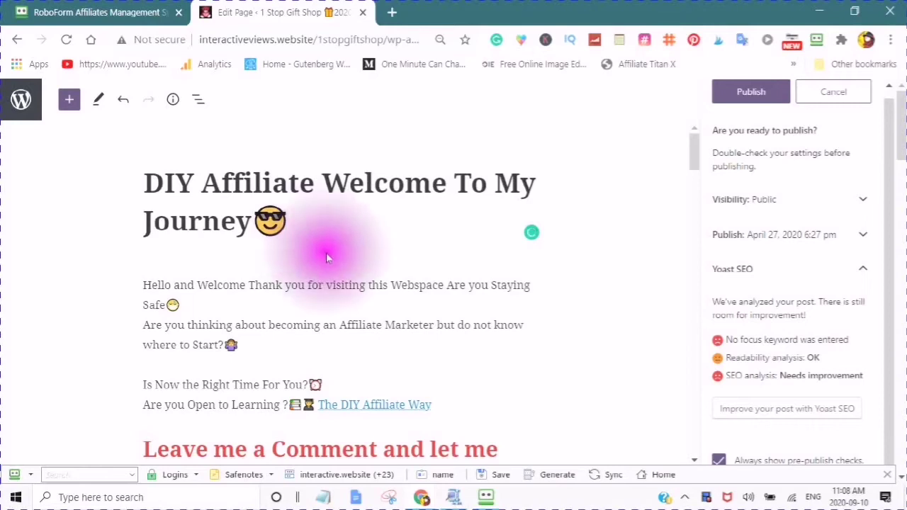
pyautogui.write('Youtube')
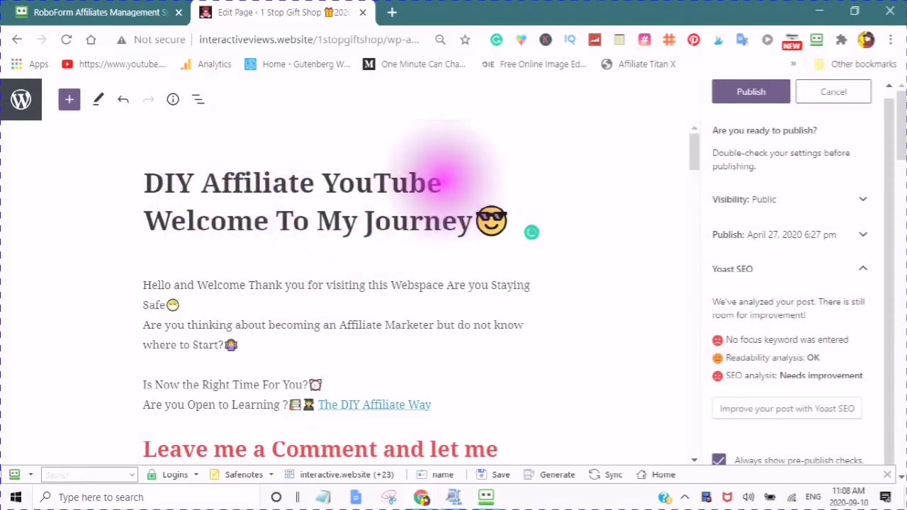
# Select 'DIY Affiliate YouTube' in the title and copy it.
pyautogui.keyDown('shift'); pyautogui.click(143, 182); pyautogui.keyUp('shift')
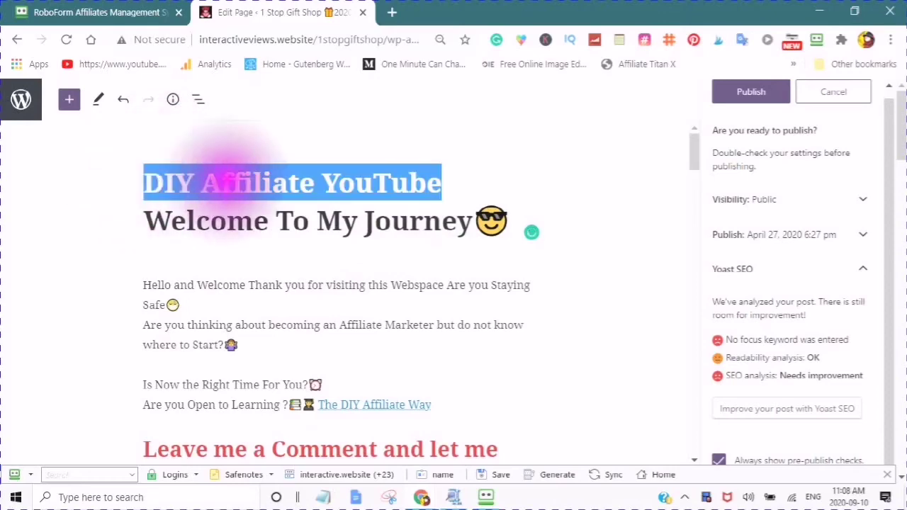
pyautogui.rightClick(226, 182)
pyautogui.click(257, 209)
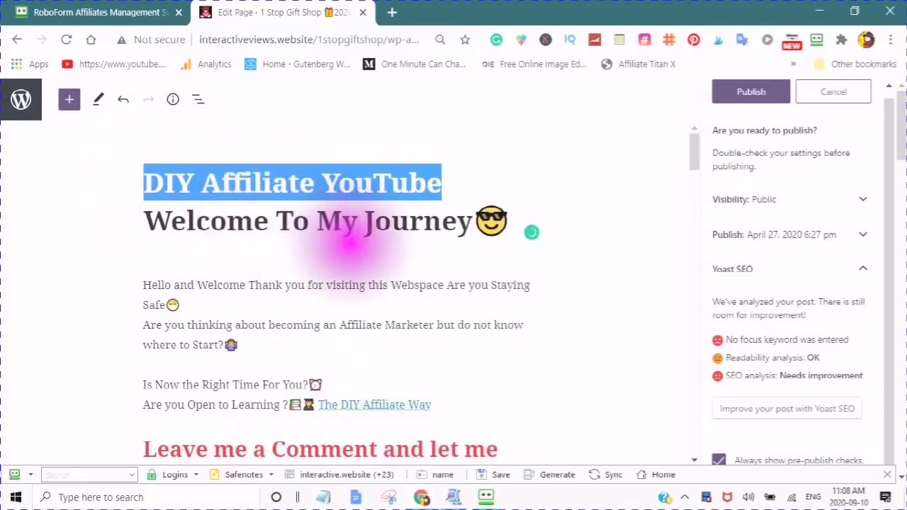
# Paste 'DIY Affiliate YouTube' into the Yoast Focus keyphrase field.
pyautogui.scroll(-2, 446, 343)
pyautogui.scroll(-1, 443, 347)
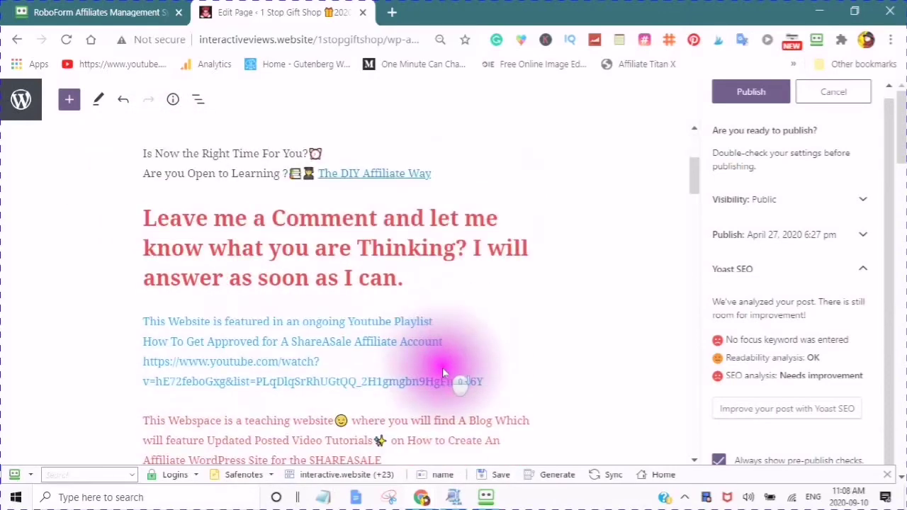
pyautogui.scroll(-1, 449, 374)
pyautogui.scroll(-4, 442, 370)
pyautogui.scroll(-2, 449, 404)
pyautogui.scroll(-4, 457, 397)
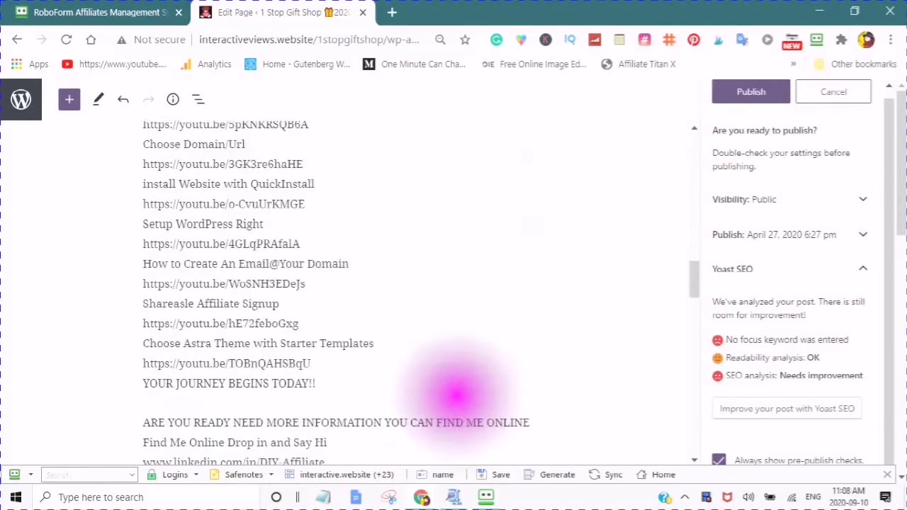
pyautogui.scroll(-3, 445, 347)
pyautogui.scroll(-3, 442, 378)
pyautogui.scroll(-3, 462, 416)
pyautogui.scroll(-3, 468, 411)
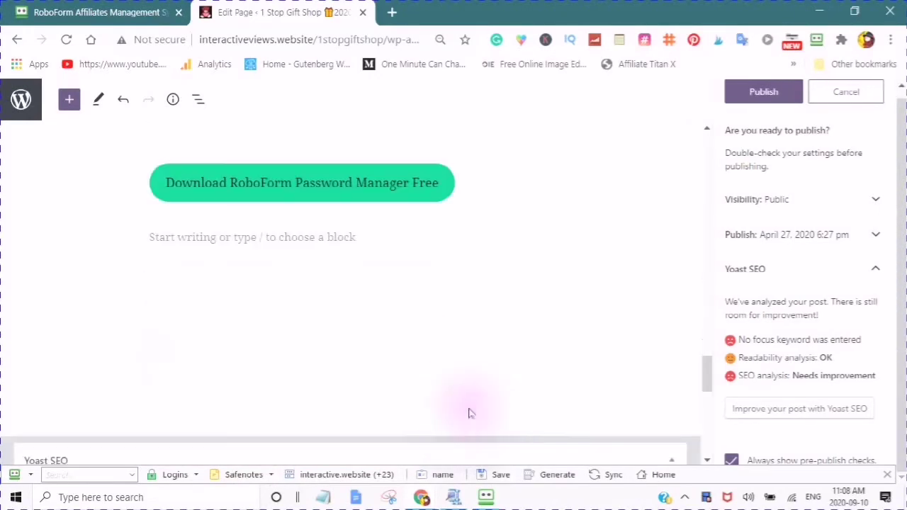
pyautogui.scroll(-2, 470, 409)
pyautogui.scroll(-2, 472, 411)
pyautogui.scroll(-1, 474, 413)
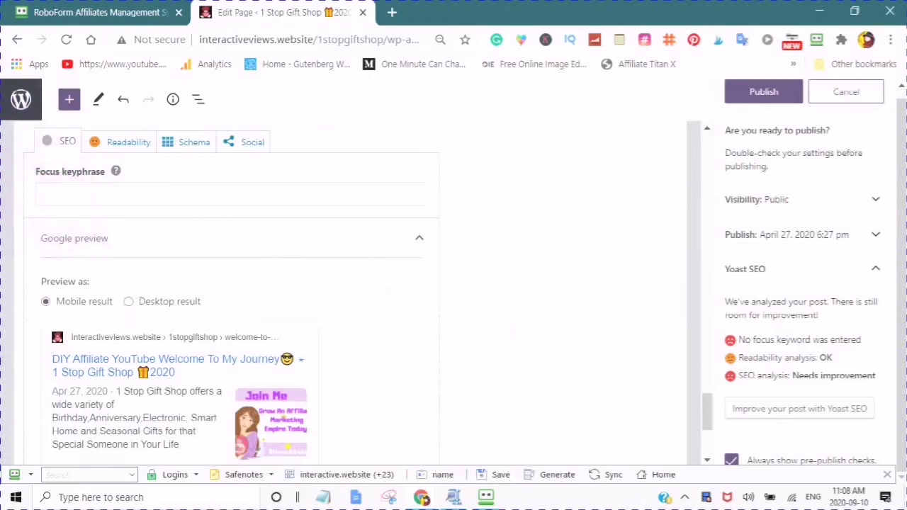
pyautogui.click(53, 195)
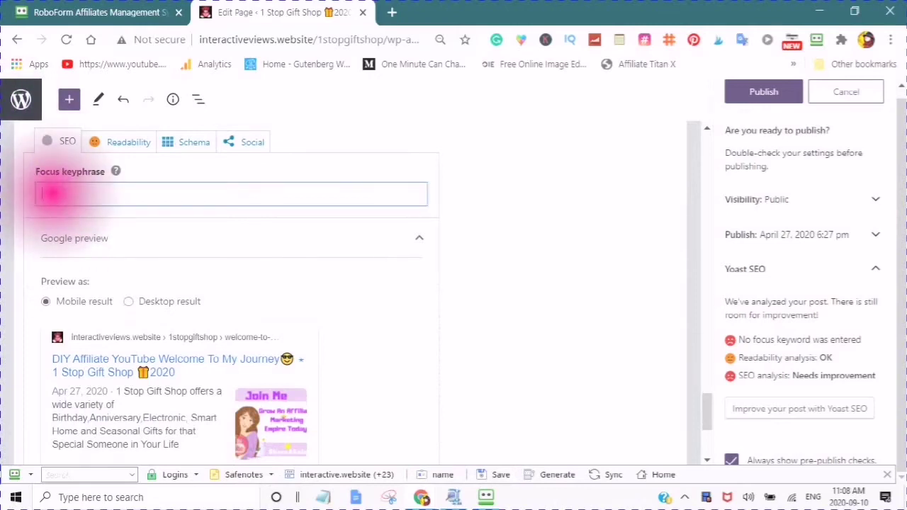
pyautogui.rightClick(51, 195)
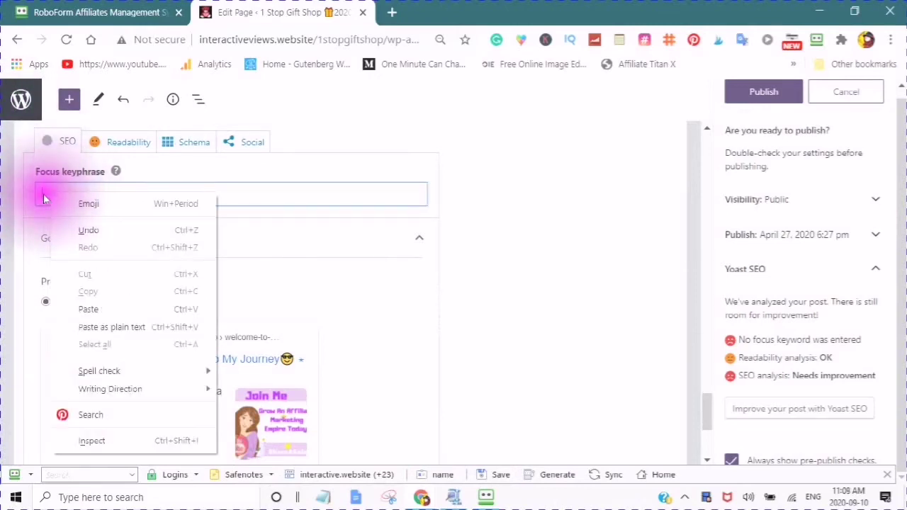
pyautogui.click(89, 309)
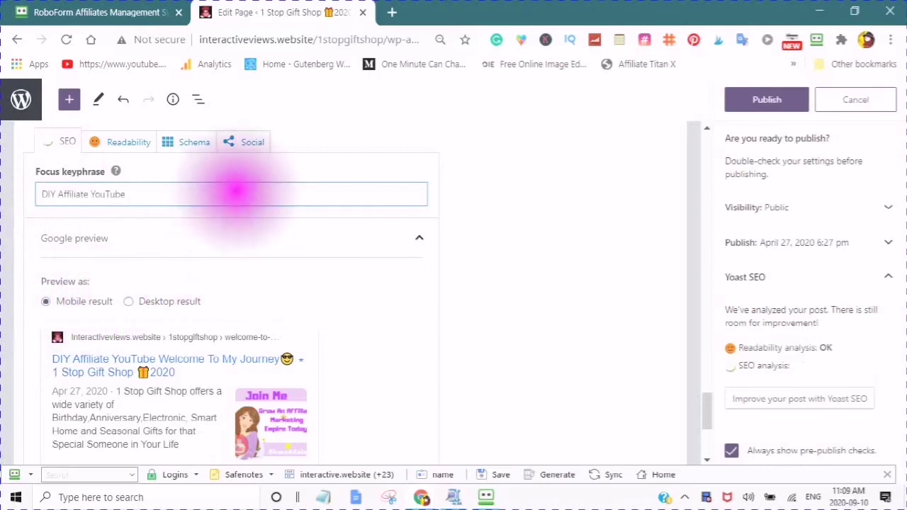
# Check the Yoast analysis sections, now showing SEO and readability OK.
pyautogui.scroll(-2, 236, 190)
pyautogui.scroll(-3, 234, 177)
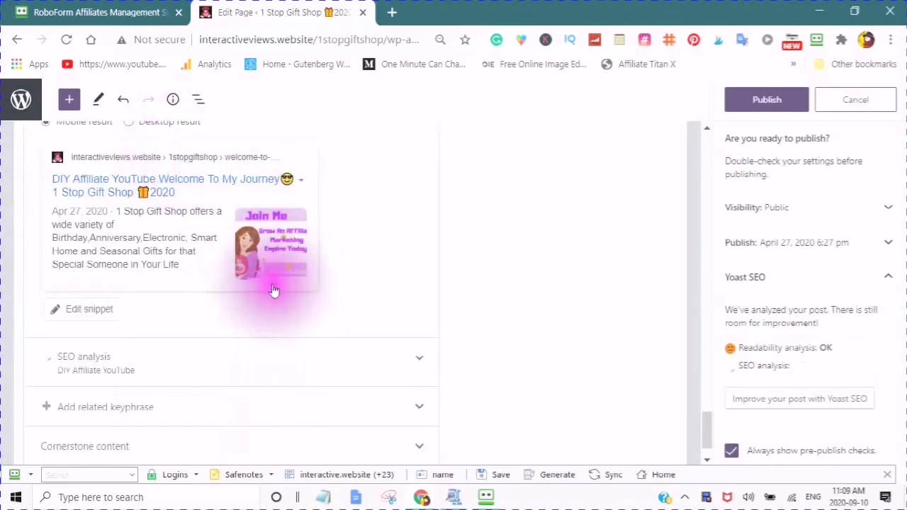
pyautogui.scroll(-1, 276, 285)
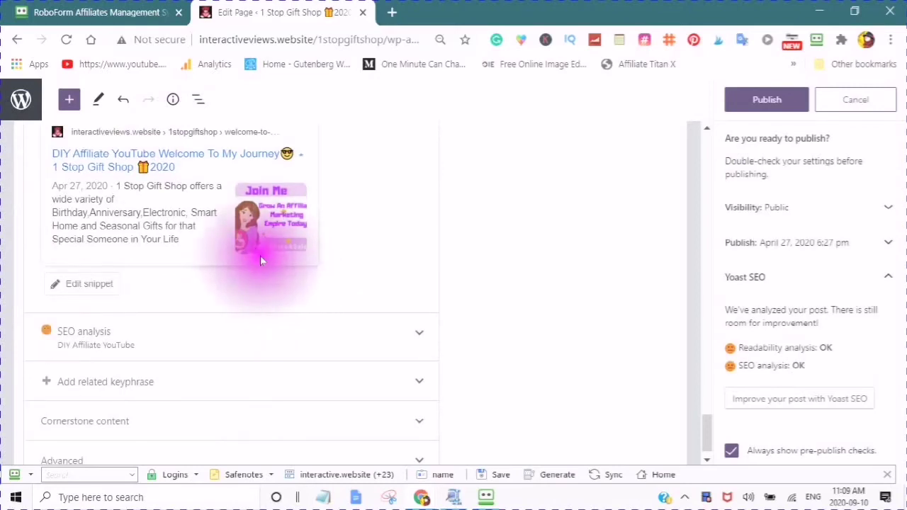
pyautogui.click(262, 262)
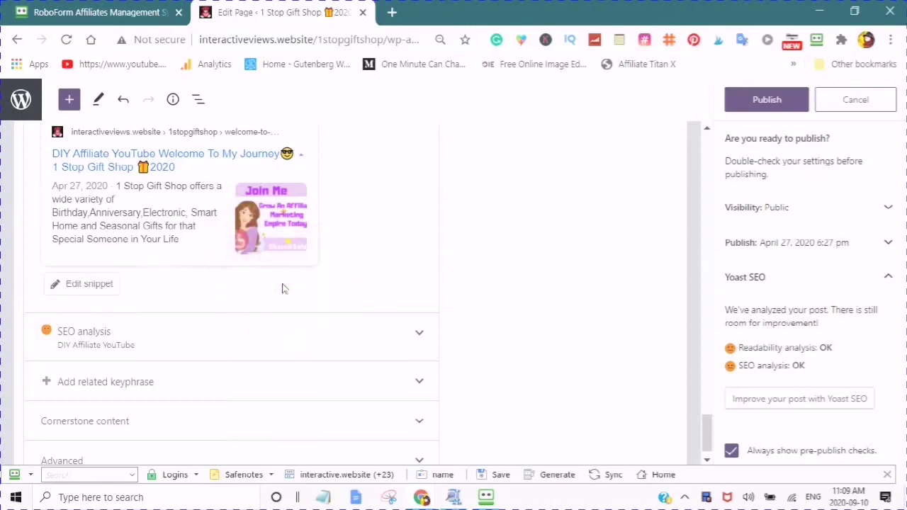
pyautogui.click(278, 273)
pyautogui.click(256, 244)
pyautogui.click(262, 266)
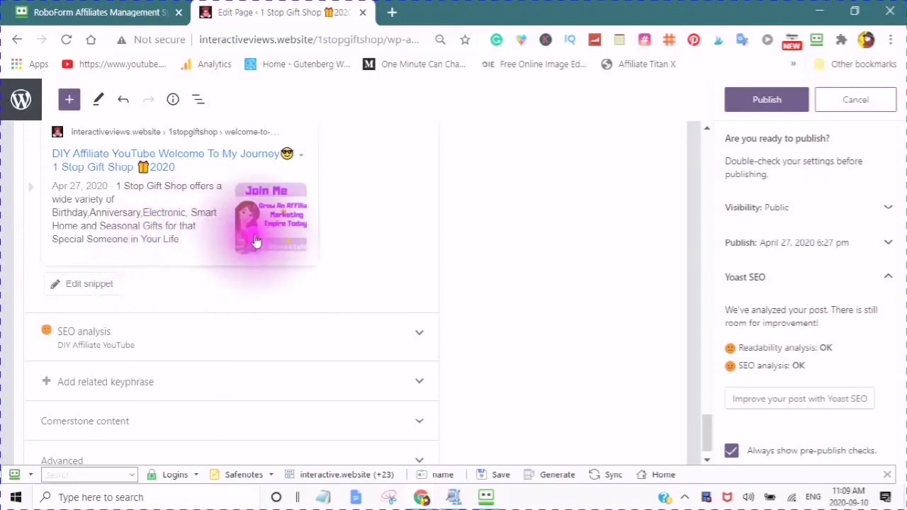
# Select 'Desktop result' in the Yoast Google preview.
pyautogui.scroll(1, 602, 389)
pyautogui.scroll(1, 583, 354)
pyautogui.scroll(2, 638, 340)
pyautogui.scroll(-1, 405, 243)
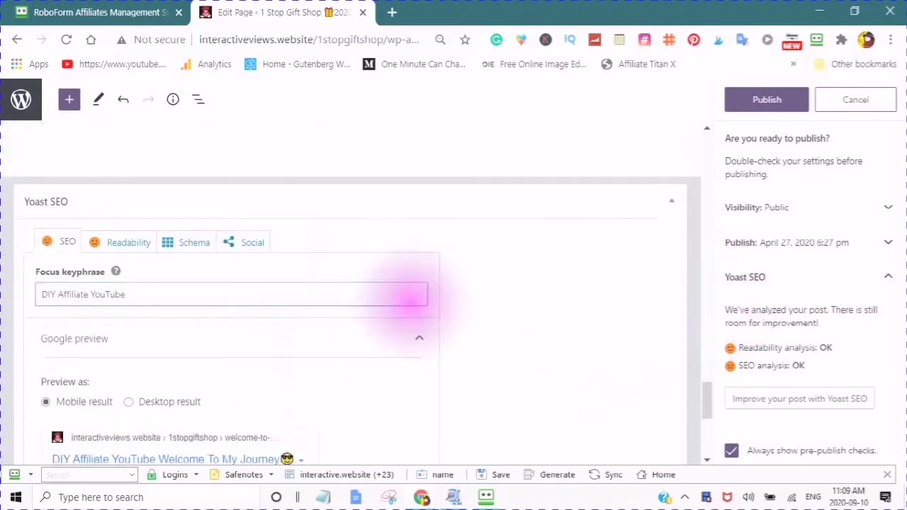
pyautogui.scroll(-3, 416, 319)
pyautogui.scroll(-2, 401, 324)
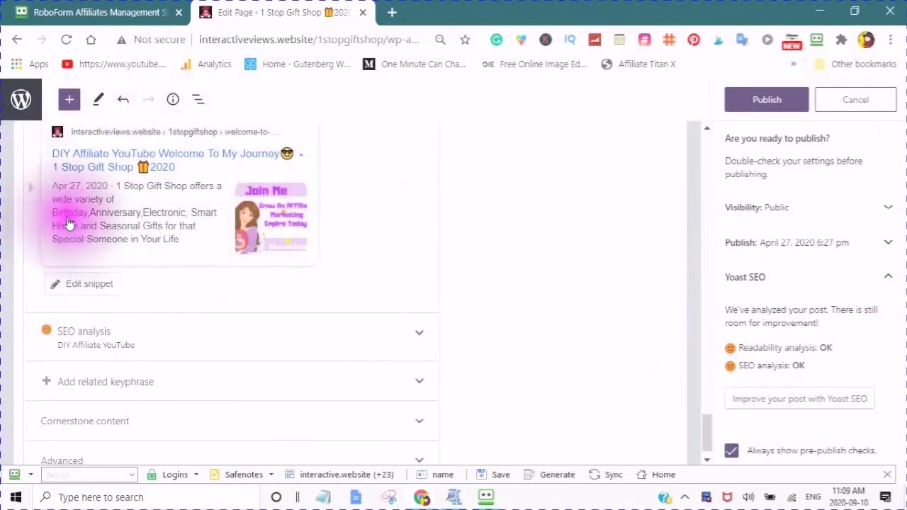
pyautogui.scroll(3, 137, 222)
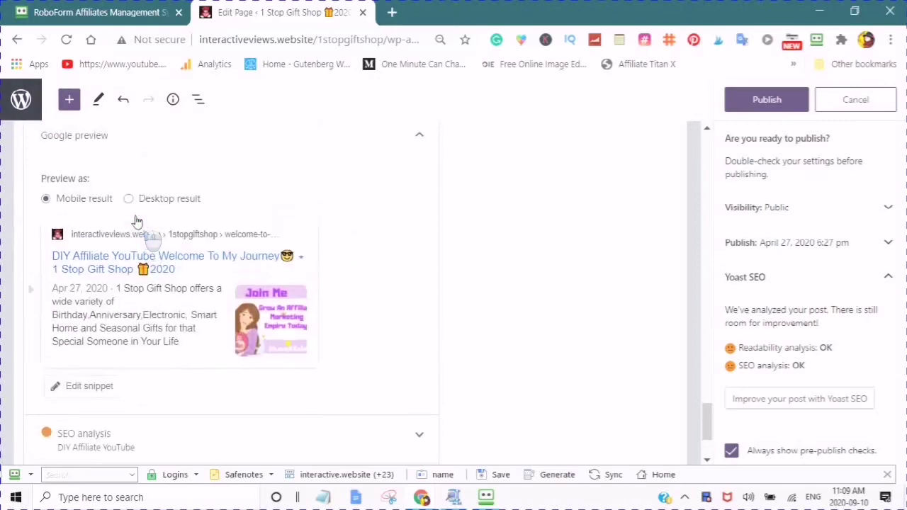
pyautogui.scroll(2, 136, 227)
pyautogui.scroll(-1, 145, 326)
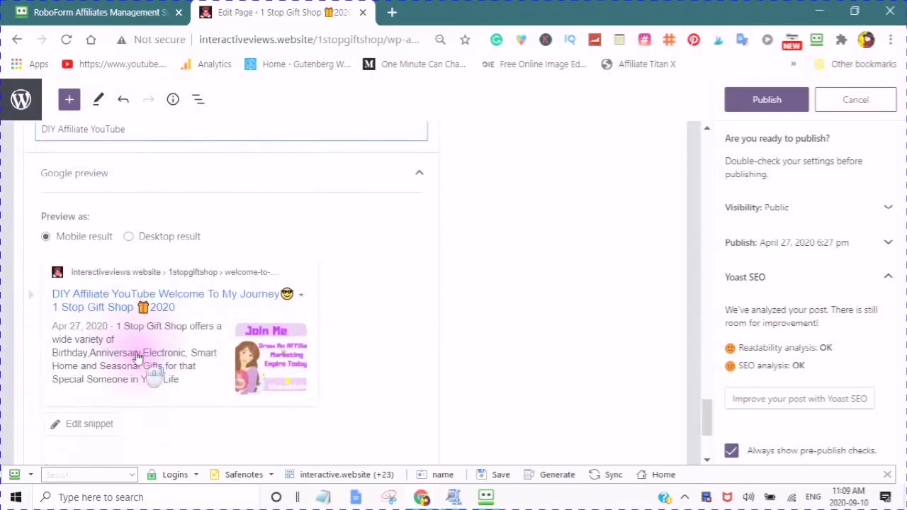
pyautogui.scroll(-1, 139, 355)
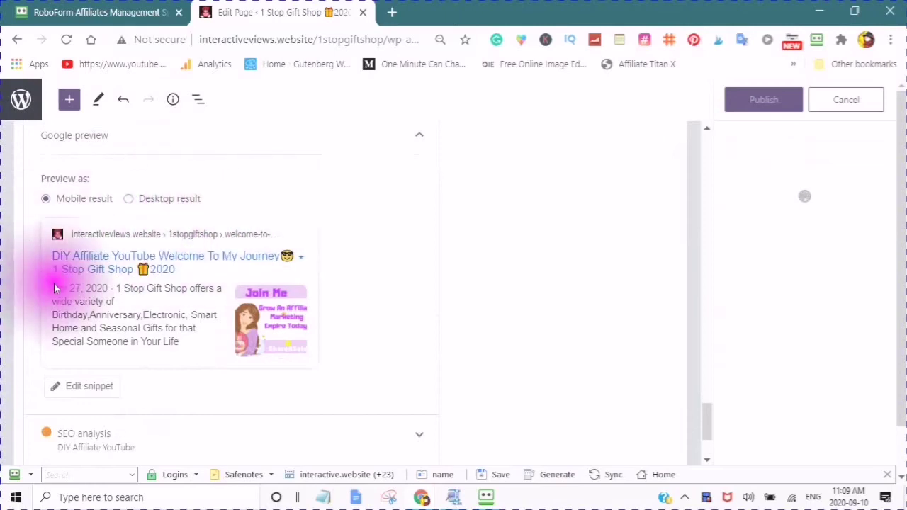
pyautogui.click(129, 199)
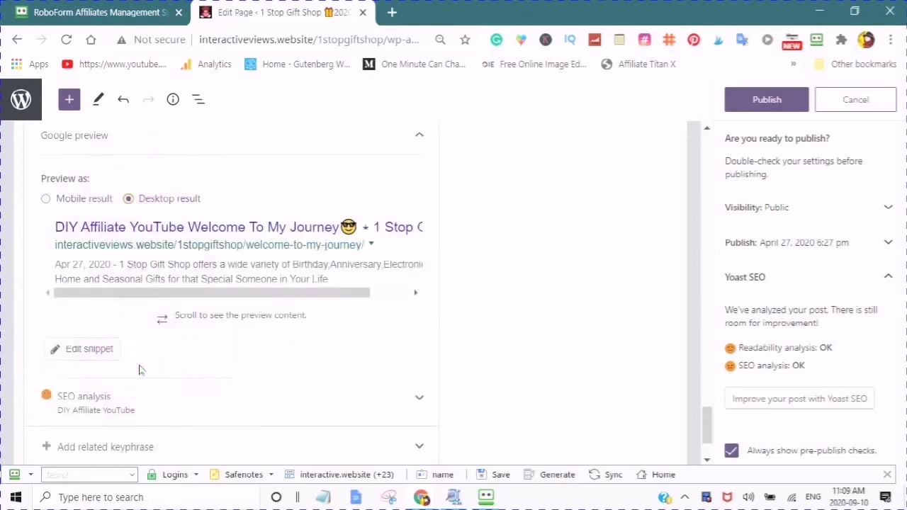
# Open a blank Notepad window from the taskbar and move it centre-right.
pyautogui.click(324, 497)
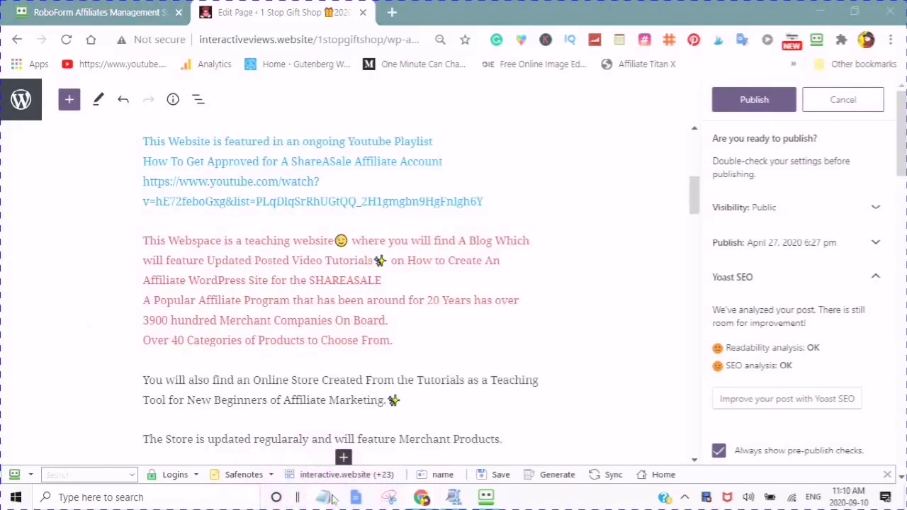
pyautogui.click(334, 498)
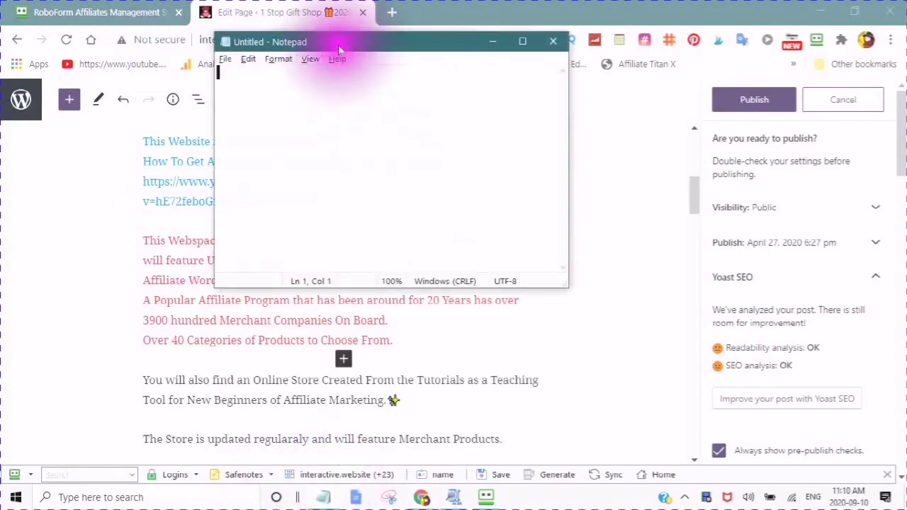
pyautogui.moveTo(343, 41); pyautogui.dragTo(496, 114)
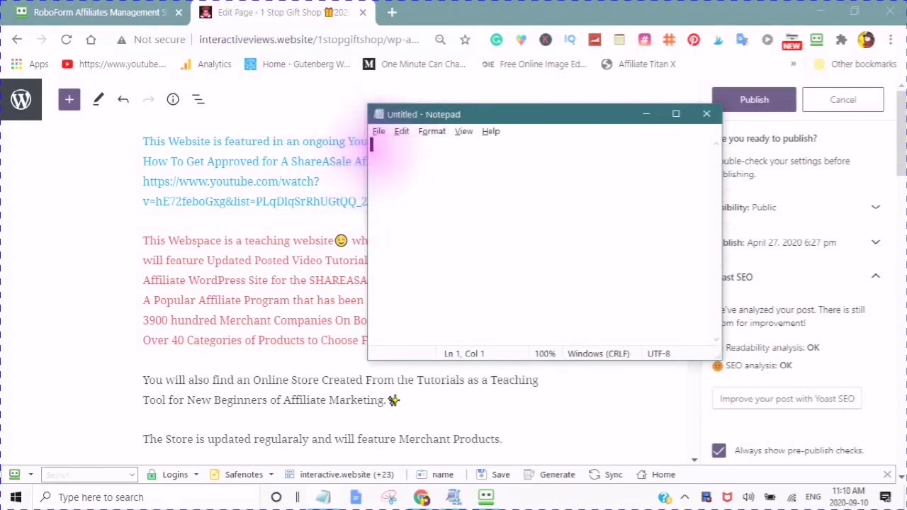
# Draft 'DIY Affiliate YouTube this Webspace is a teaching Website' in Notepad, then move it aside.
pyautogui.rightClick(373, 151)
pyautogui.click(261, 215)
pyautogui.write('DIY Affiliate YouTube this')
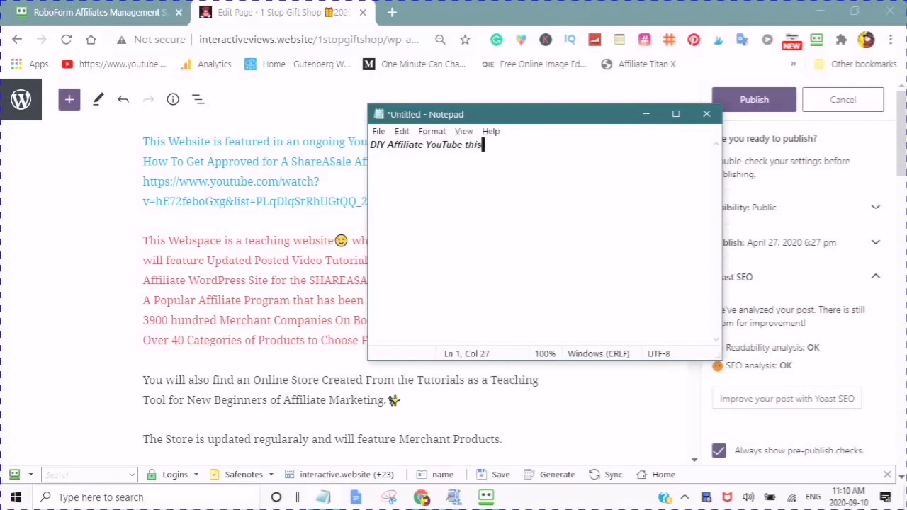
pyautogui.hotkey('ctrl', 'v')
pyautogui.click(599, 145)
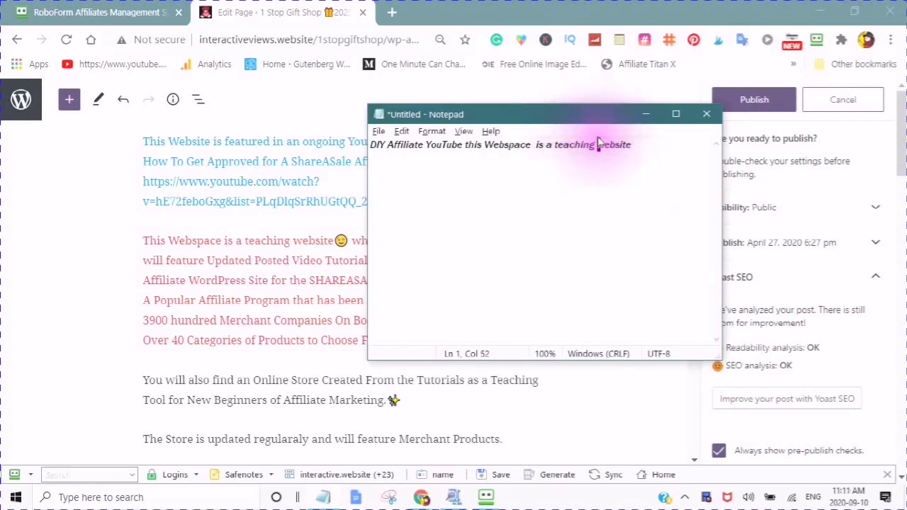
pyautogui.click(604, 144)
pyautogui.write('W')
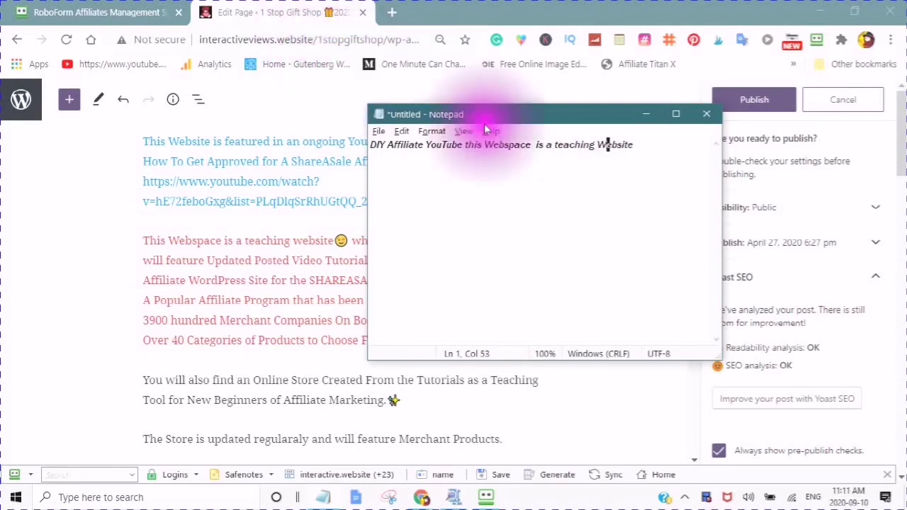
pyautogui.moveTo(524, 122)
pyautogui.mouseDown()
pyautogui.moveTo(627, 59)
pyautogui.moveTo(588, 83)
pyautogui.moveTo(251, 11)
pyautogui.moveTo(128, 9)
pyautogui.moveTo(62, 103)
pyautogui.moveTo(490, 261)
pyautogui.moveTo(626, 257)
pyautogui.moveTo(559, 239)
pyautogui.moveTo(505, 282)
pyautogui.moveTo(508, 298)
pyautogui.mouseUp()
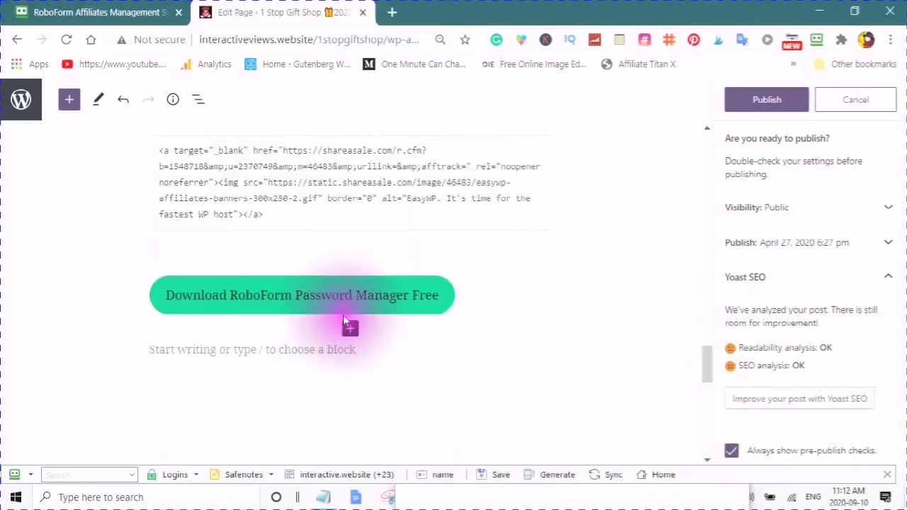
# Open Yoast's snippet editor to show the existing gift-shop meta description.
pyautogui.scroll(-1, 314, 330)
pyautogui.scroll(-2, 314, 333)
pyautogui.scroll(-3, 314, 333)
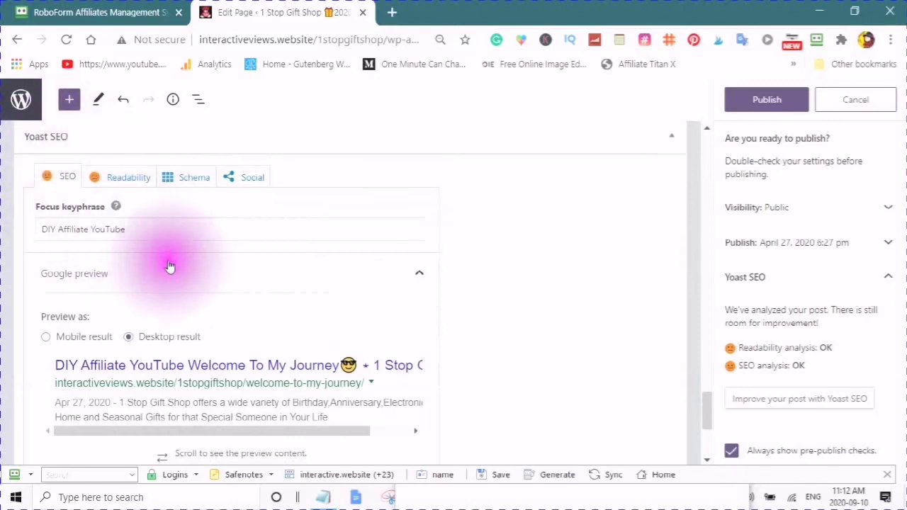
pyautogui.scroll(-1, 170, 263)
pyautogui.scroll(2, 170, 266)
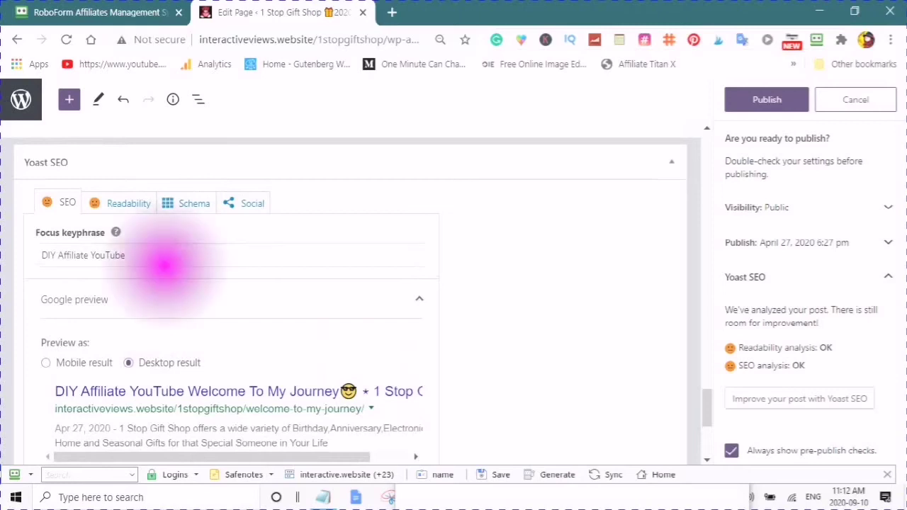
pyautogui.scroll(-2, 204, 241)
pyautogui.scroll(-2, 203, 241)
pyautogui.click(82, 342)
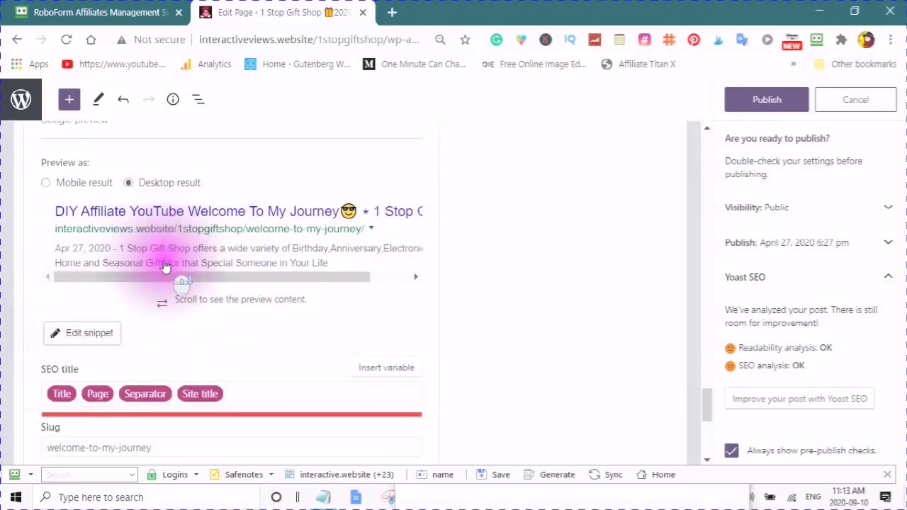
pyautogui.scroll(-2, 178, 277)
pyautogui.scroll(-2, 182, 283)
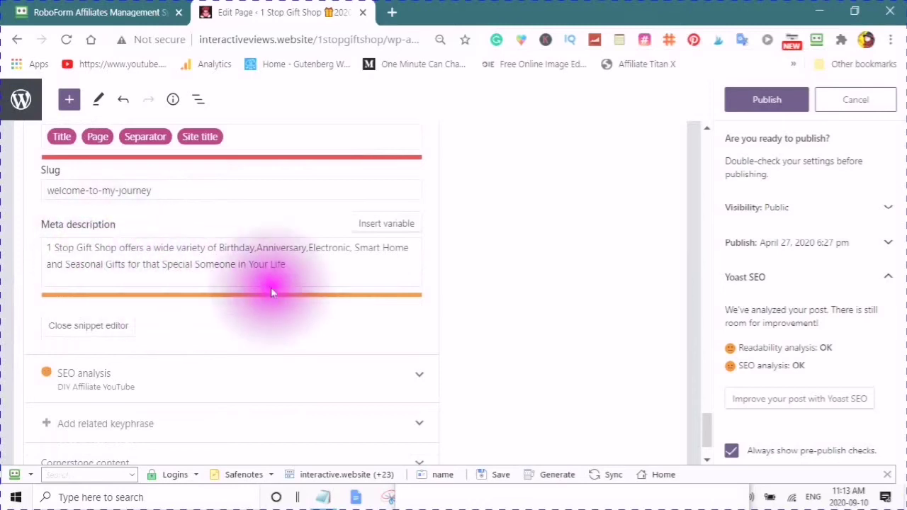
# Replace the whole meta description with the pasted DIY Affiliate YouTube text.
pyautogui.moveTo(25, 248); pyautogui.dragTo(33, 289)
pyautogui.click(18, 268)
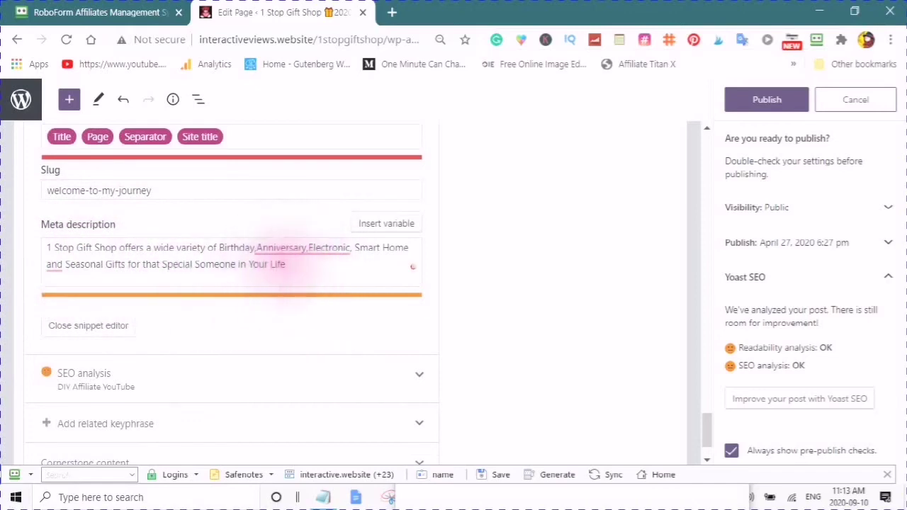
pyautogui.click(292, 274)
pyautogui.hotkey('ctrl', 'a')
pyautogui.hotkey('ctrl', 'v')
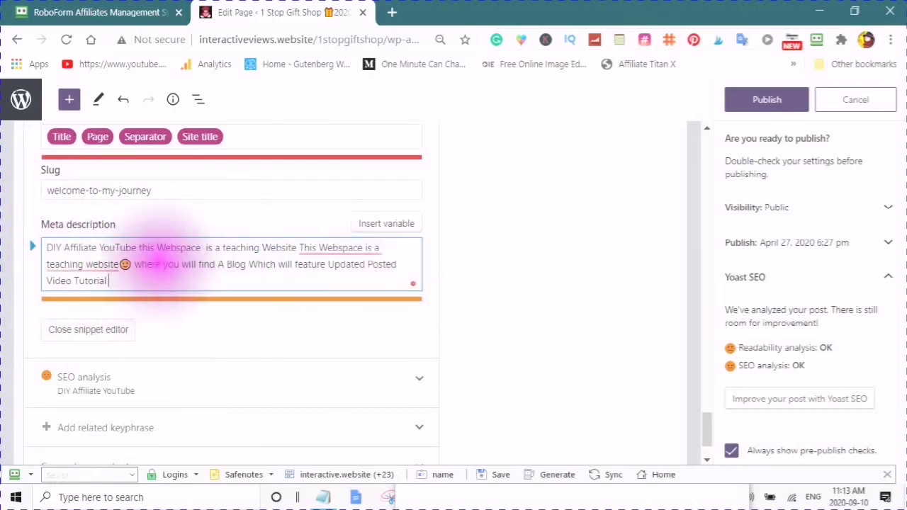
pyautogui.scroll(1, 163, 258)
pyautogui.scroll(-2, 159, 268)
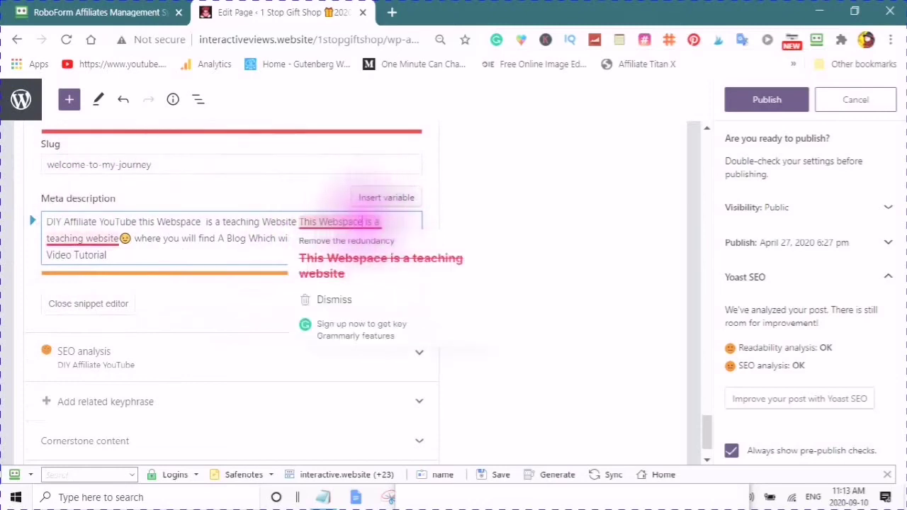
# Remove the repeated sentence, add 'YouTube Videos', and accept the 'video tutorials' correction.
pyautogui.moveTo(382, 221); pyautogui.dragTo(363, 221)
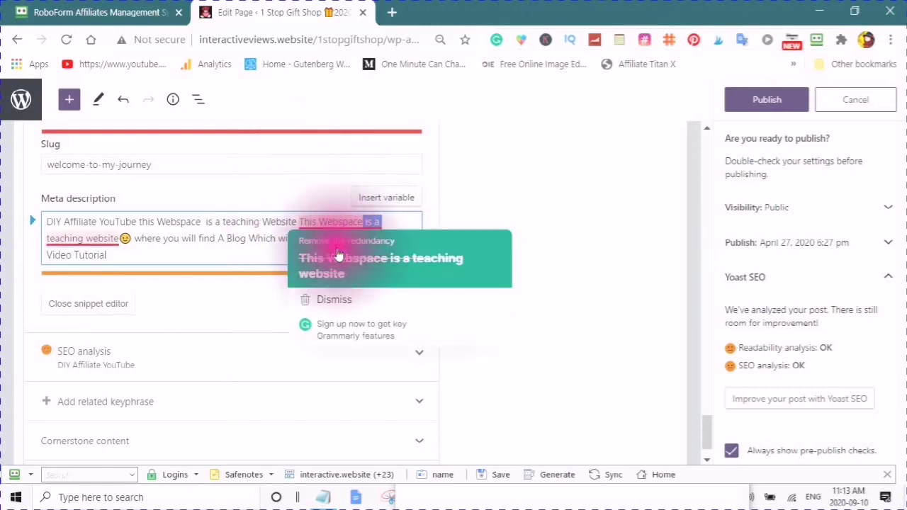
pyautogui.click(339, 257)
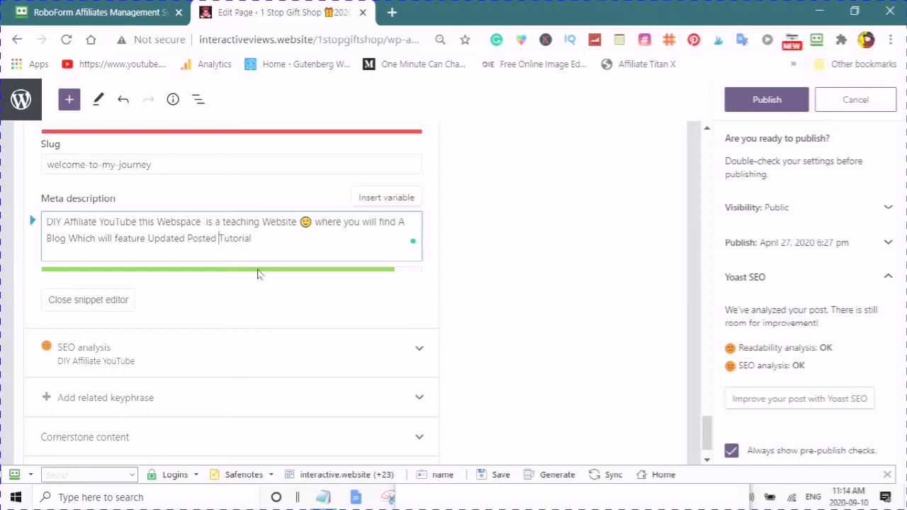
pyautogui.write('V')
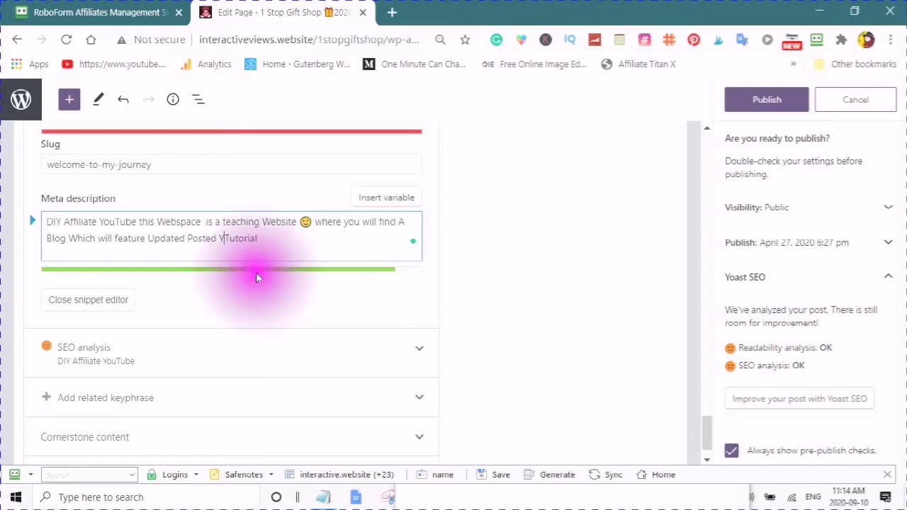
pyautogui.write('ouTube')
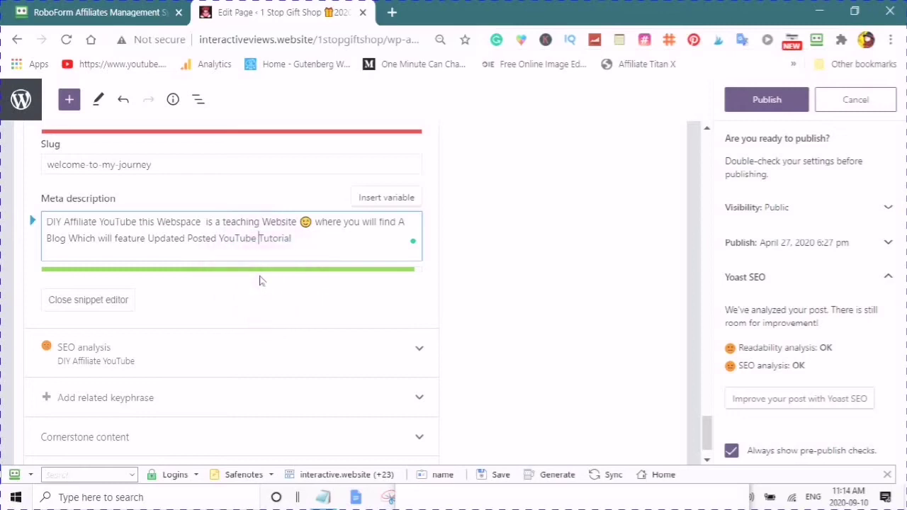
pyautogui.click(259, 280)
pyautogui.write('Video')
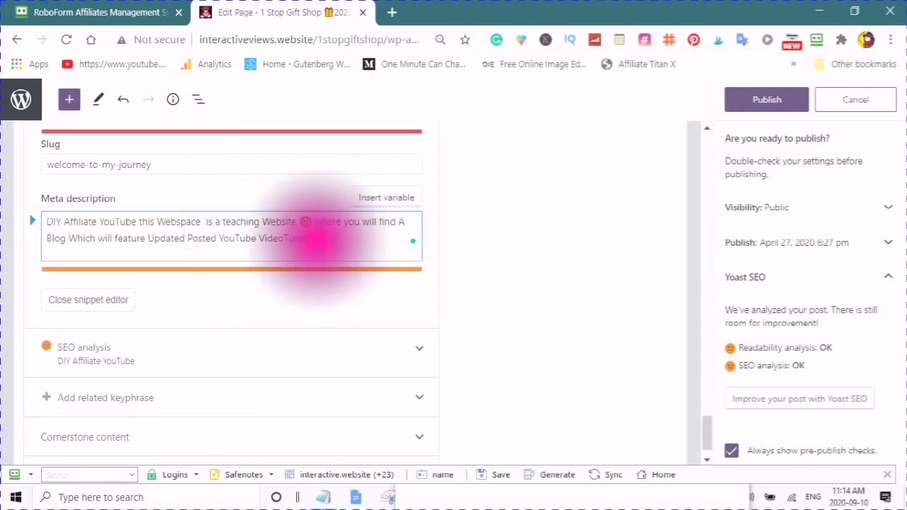
pyautogui.write('s')
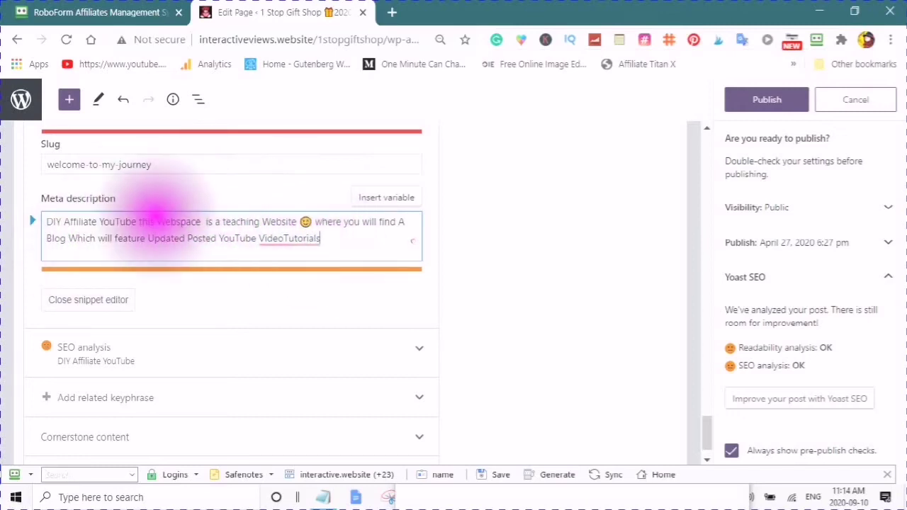
pyautogui.click(150, 222)
pyautogui.press('Delete')
pyautogui.write('a')
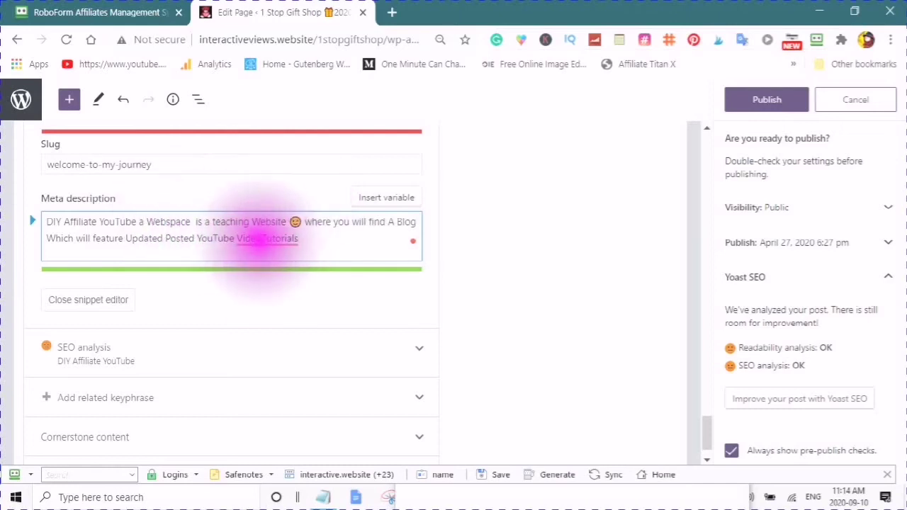
pyautogui.click(268, 239)
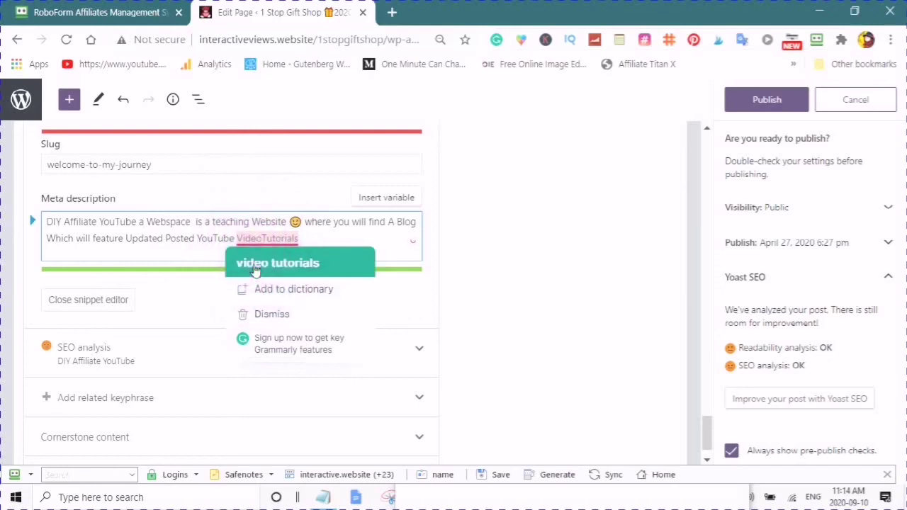
pyautogui.click(255, 267)
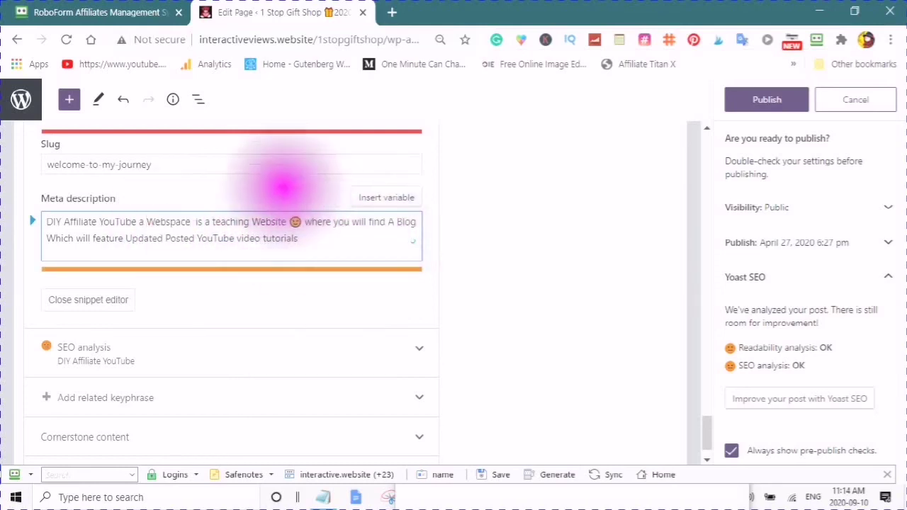
pyautogui.click(301, 222)
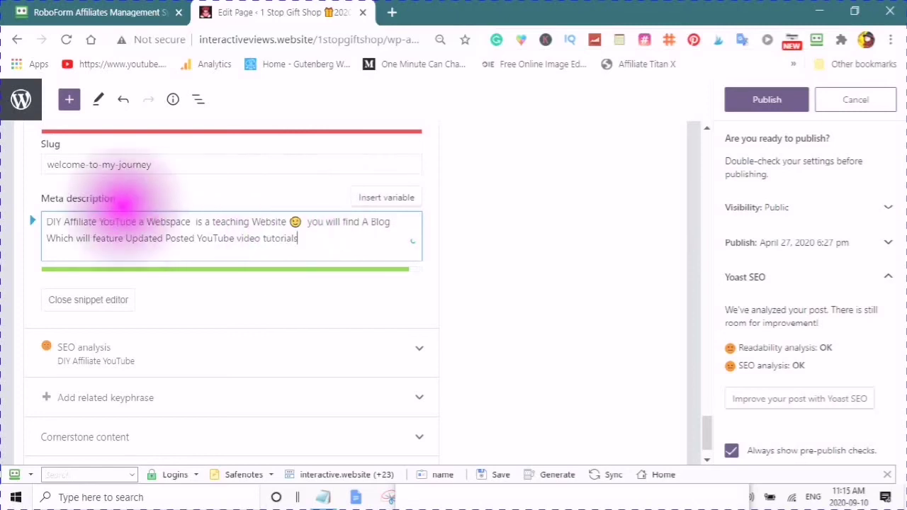
# Insert the detective emoji after 'DIY Affiliate' using the Windows emoji picker.
pyautogui.rightClick(93, 219)
pyautogui.click(93, 218)
pyautogui.rightClick(96, 223)
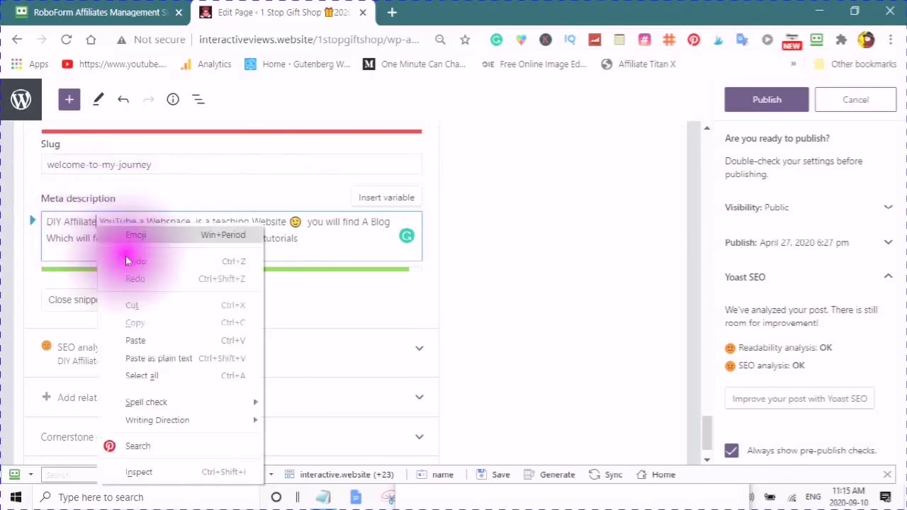
pyautogui.click(132, 234)
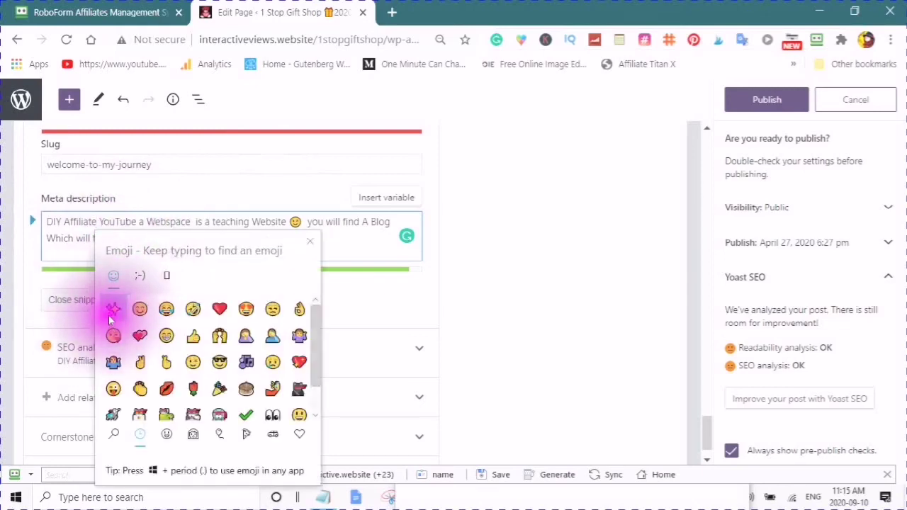
pyautogui.scroll(-1, 167, 340)
pyautogui.click(166, 433)
pyautogui.click(193, 353)
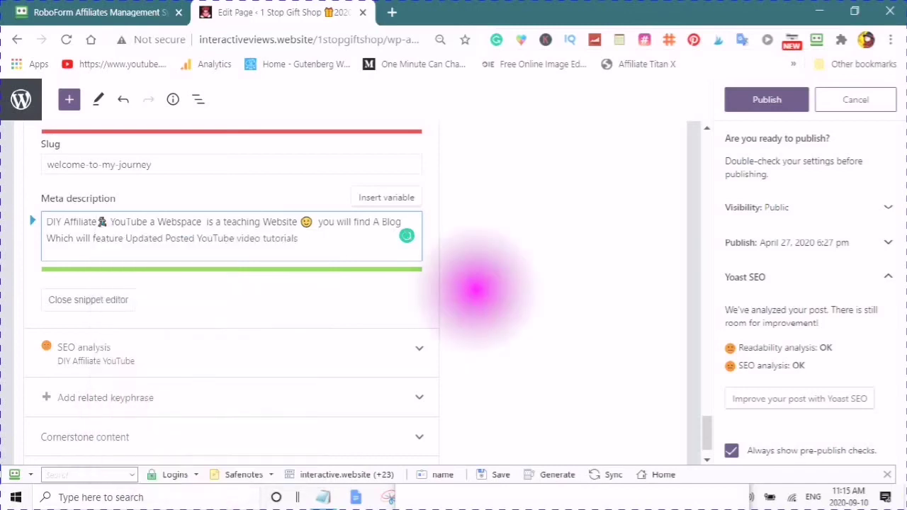
pyautogui.scroll(1, 194, 289)
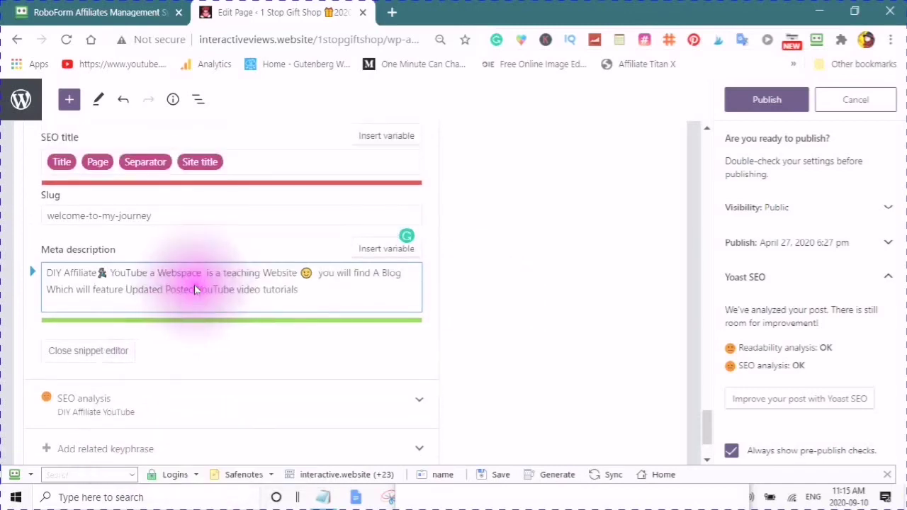
# Close the Yoast snippet editor to show the finished meta description preview.
pyautogui.click(76, 351)
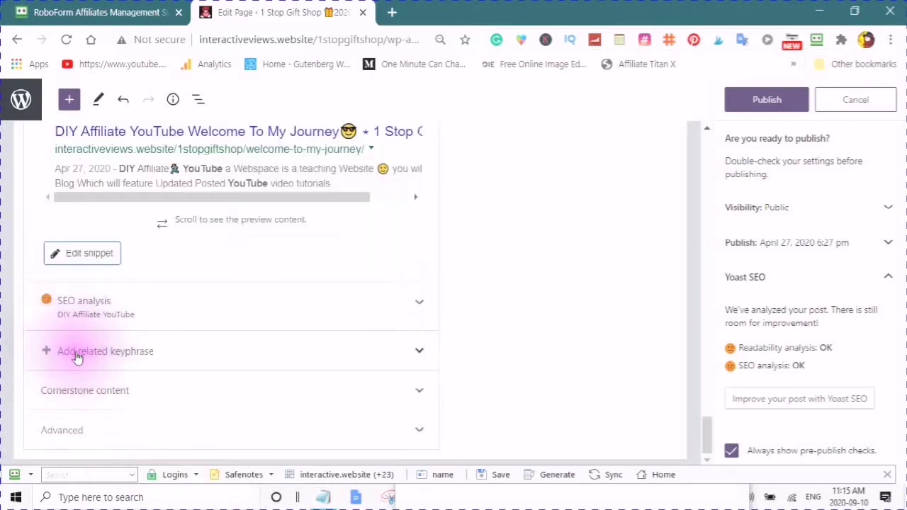
pyautogui.scroll(1, 153, 304)
pyautogui.scroll(2, 154, 303)
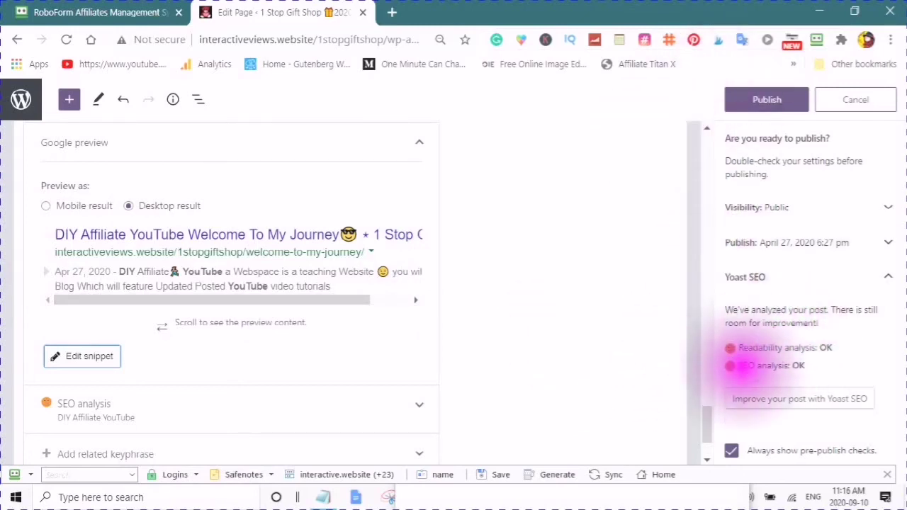
# Cancel the pre-publish checks and switch the Google preview to Mobile result.
pyautogui.click(863, 102)
pyautogui.scroll(2, 709, 253)
pyautogui.scroll(3, 725, 202)
pyautogui.scroll(2, 732, 193)
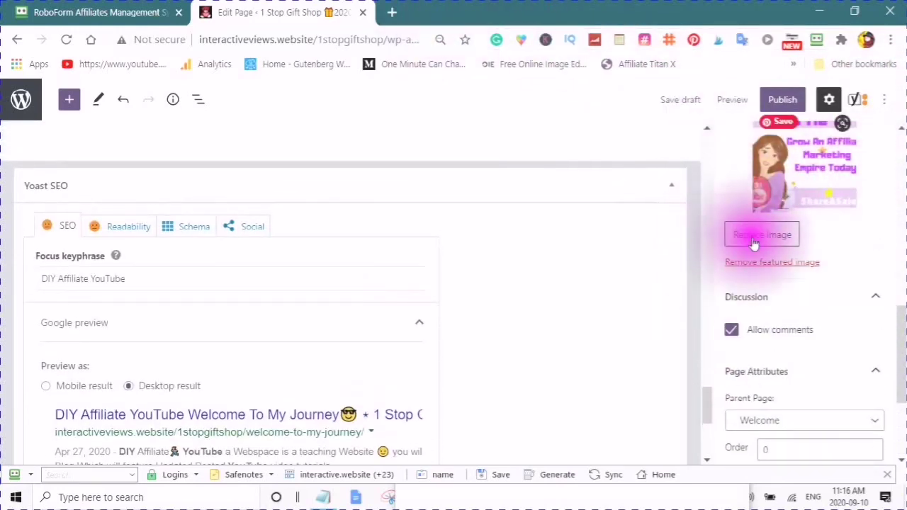
pyautogui.scroll(-3, 201, 340)
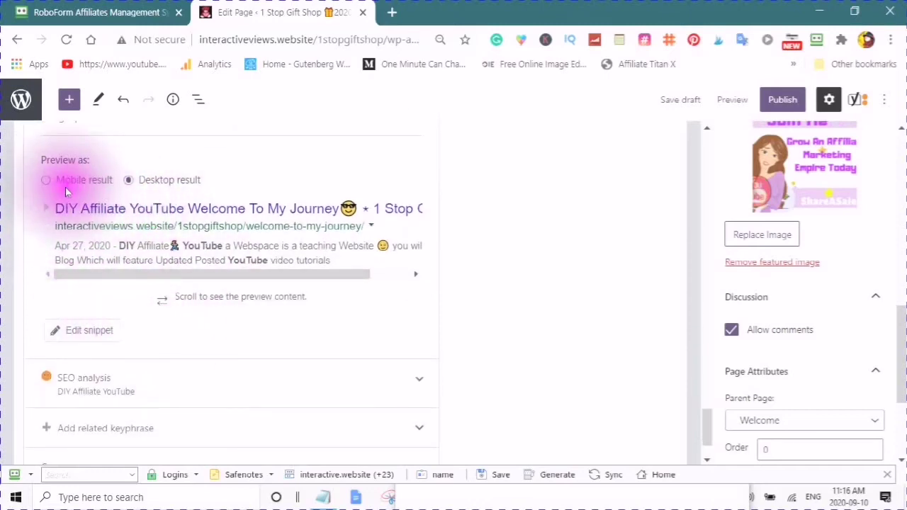
pyautogui.click(46, 181)
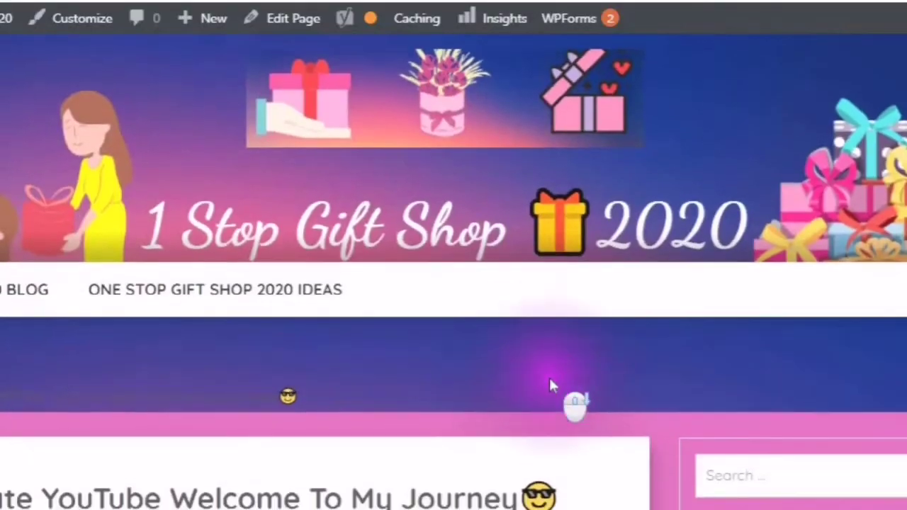
# Test the live Download RoboForm button, then dismiss the RoboForm-v8-Setup-rhaye.exe save dialog.
pyautogui.scroll(-2, 555, 389)
pyautogui.scroll(-2, 553, 397)
pyautogui.scroll(-2, 554, 397)
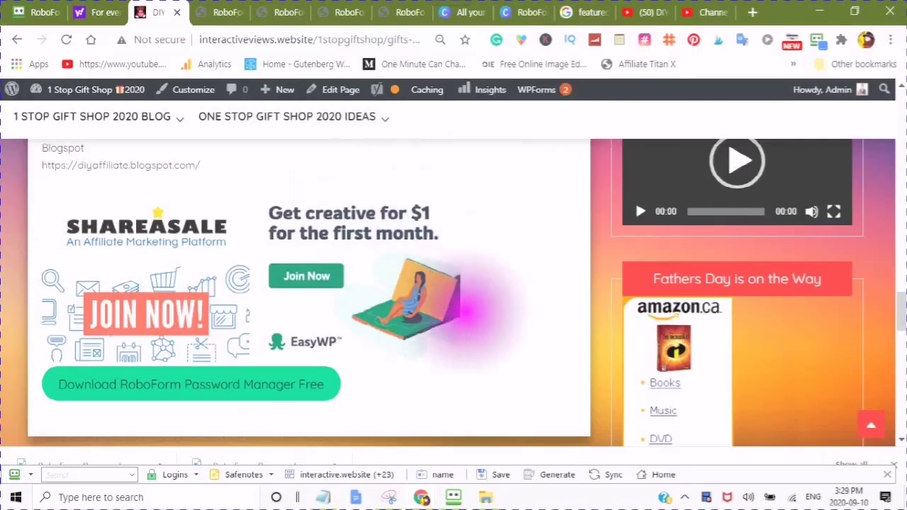
pyautogui.scroll(-1, 121, 385)
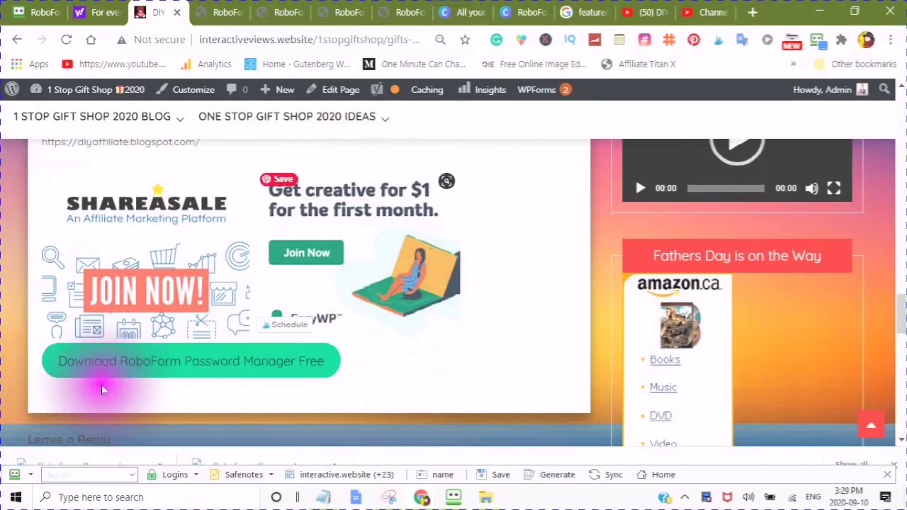
pyautogui.scroll(-4, 237, 377)
pyautogui.scroll(4, 246, 379)
pyautogui.scroll(1, 209, 348)
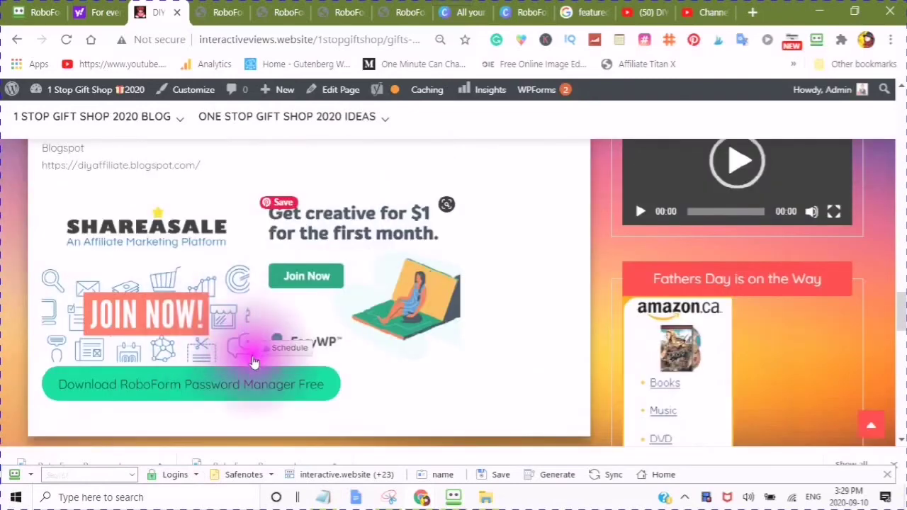
pyautogui.click(171, 390)
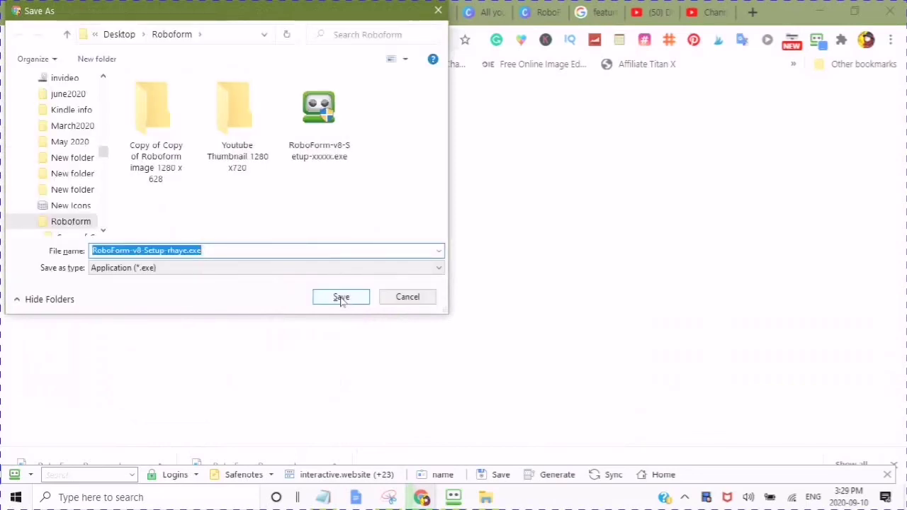
pyautogui.click(437, 12)
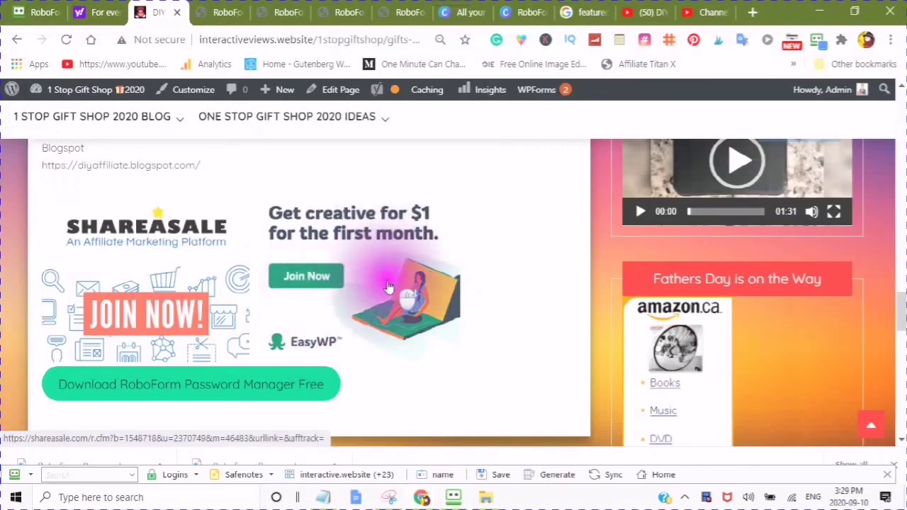
pyautogui.scroll(1, 569, 338)
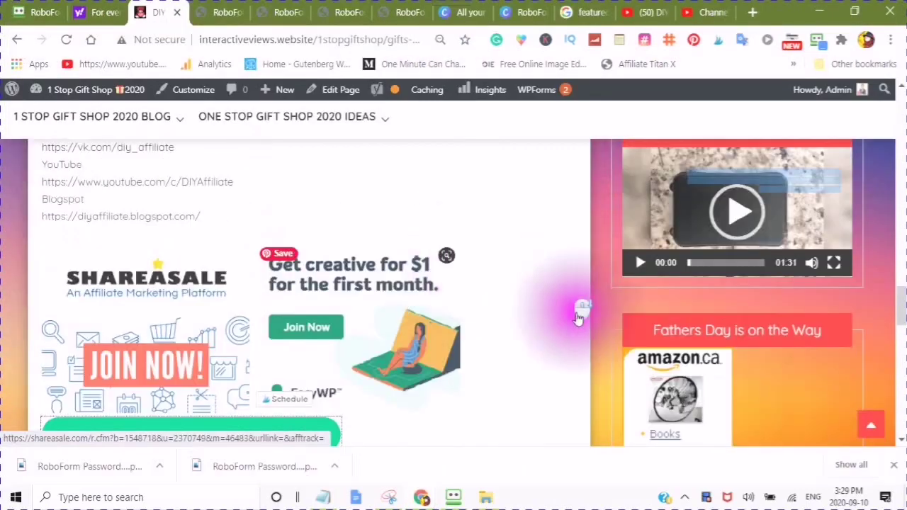
pyautogui.scroll(1, 547, 341)
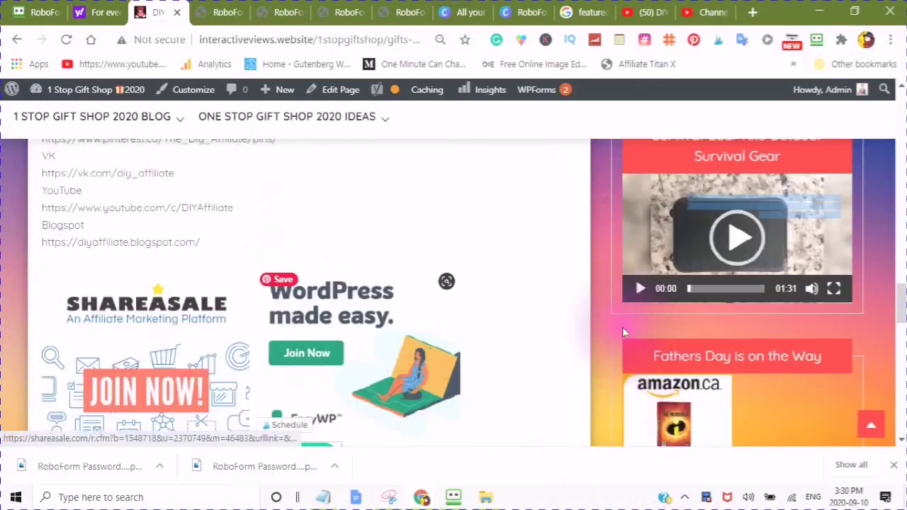
pyautogui.scroll(5, 589, 298)
pyautogui.scroll(-4, 563, 283)
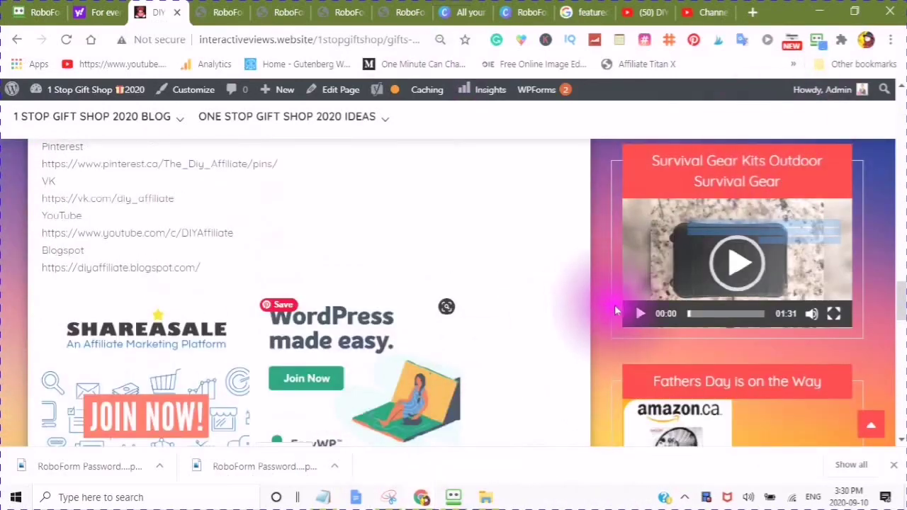
pyautogui.scroll(-1, 614, 310)
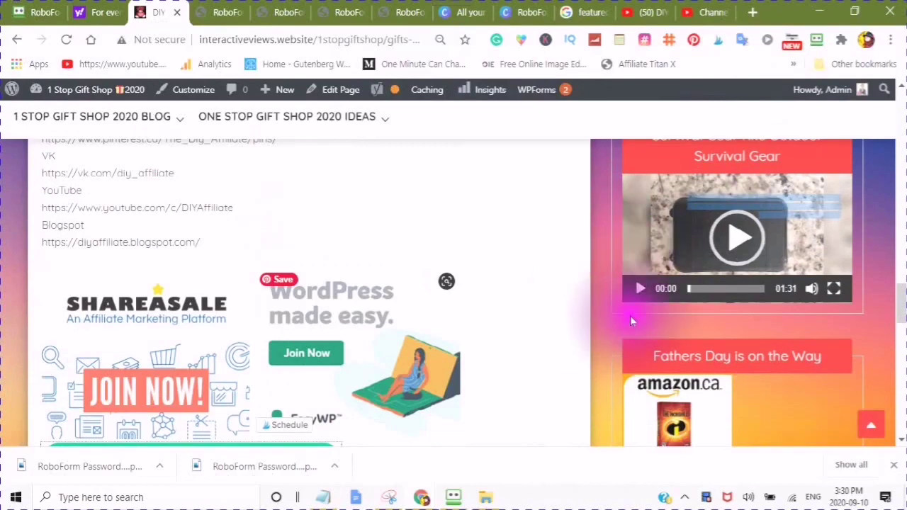
pyautogui.scroll(-8, 613, 311)
pyautogui.scroll(1, 614, 315)
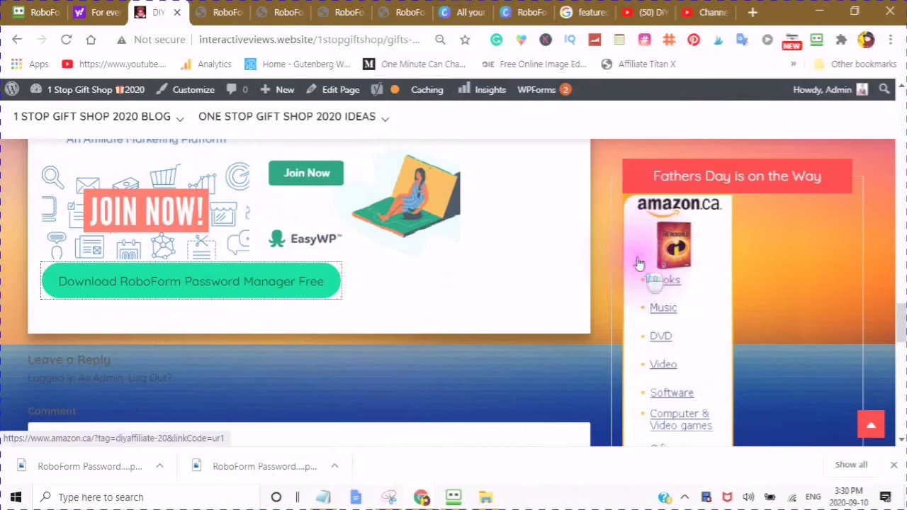
pyautogui.scroll(15, 631, 342)
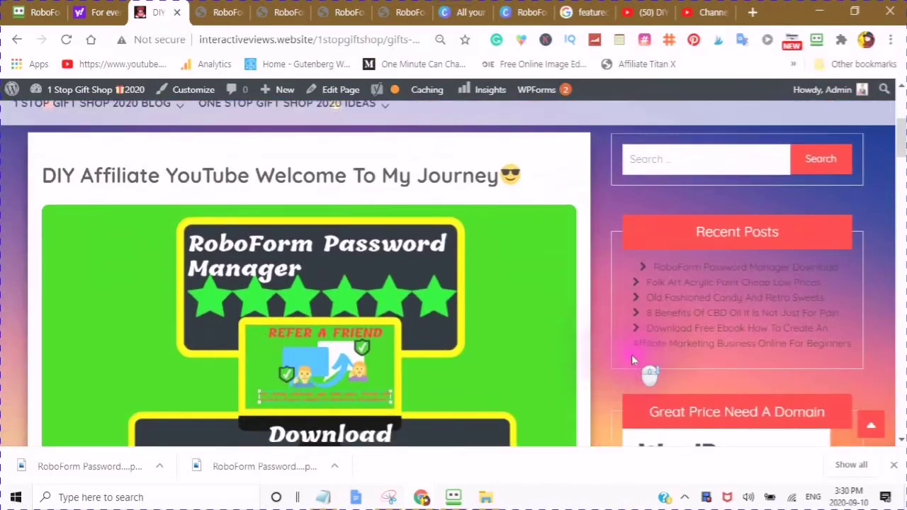
pyautogui.scroll(-2, 638, 361)
pyautogui.scroll(-2, 633, 377)
pyautogui.scroll(-3, 634, 382)
pyautogui.scroll(-2, 636, 386)
pyautogui.scroll(-1, 640, 392)
pyautogui.scroll(-1, 640, 392)
pyautogui.scroll(-4, 638, 390)
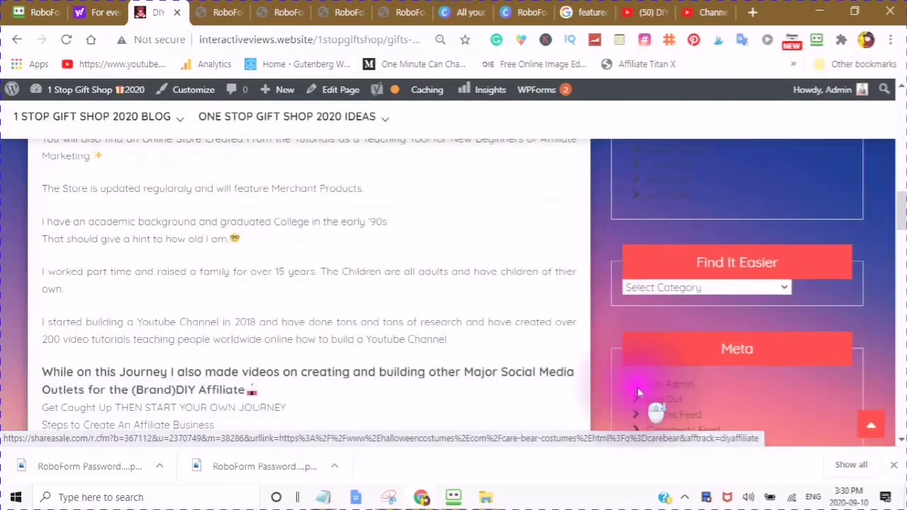
pyautogui.scroll(-1, 637, 387)
pyautogui.scroll(-2, 636, 406)
pyautogui.scroll(-3, 637, 392)
pyautogui.scroll(-2, 641, 393)
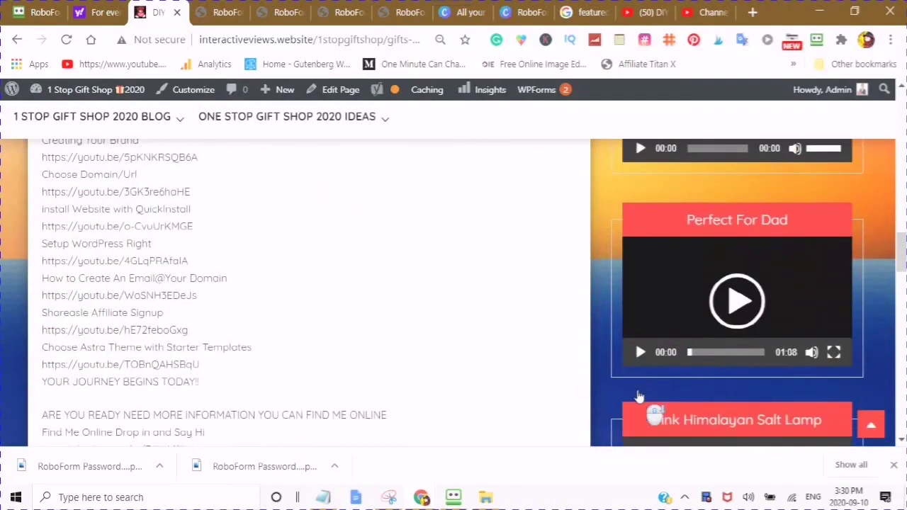
pyautogui.scroll(-1, 679, 393)
pyautogui.scroll(-7, 677, 394)
pyautogui.scroll(-3, 663, 396)
pyautogui.scroll(-1, 660, 399)
pyautogui.scroll(-3, 660, 399)
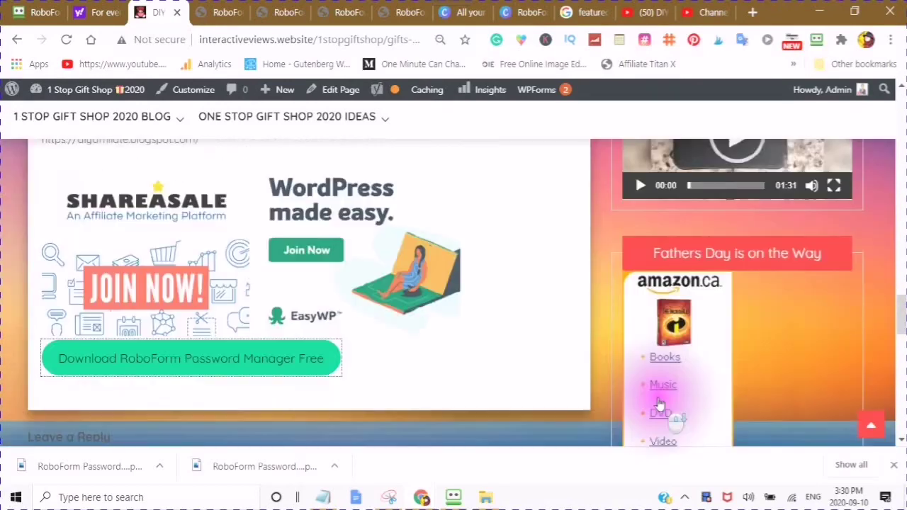
pyautogui.scroll(-3, 659, 400)
pyautogui.scroll(-3, 659, 403)
pyautogui.scroll(-3, 659, 402)
pyautogui.scroll(-3, 652, 407)
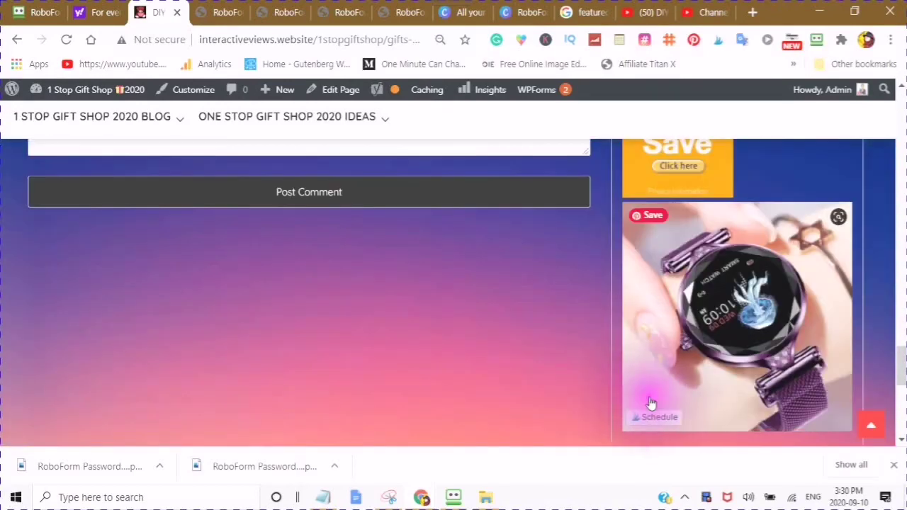
pyautogui.scroll(-3, 652, 405)
pyautogui.scroll(-2, 652, 404)
pyautogui.scroll(-3, 651, 410)
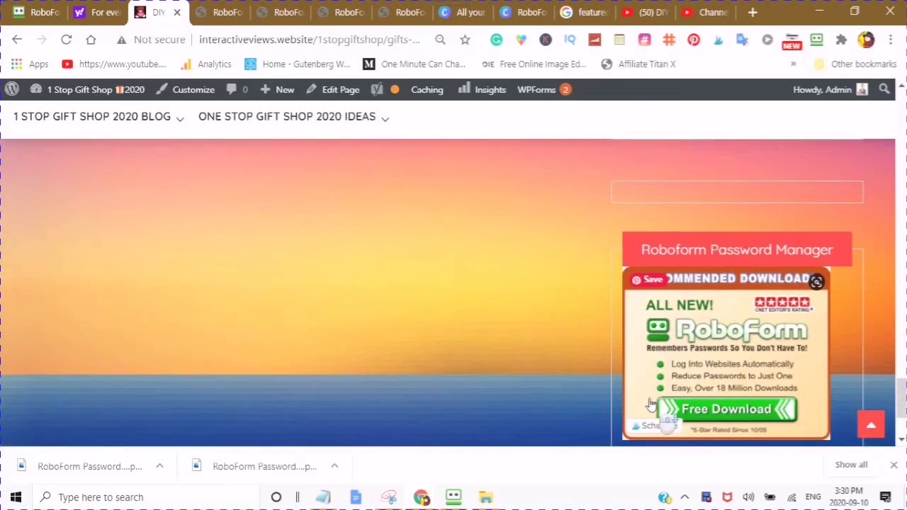
pyautogui.scroll(-3, 642, 386)
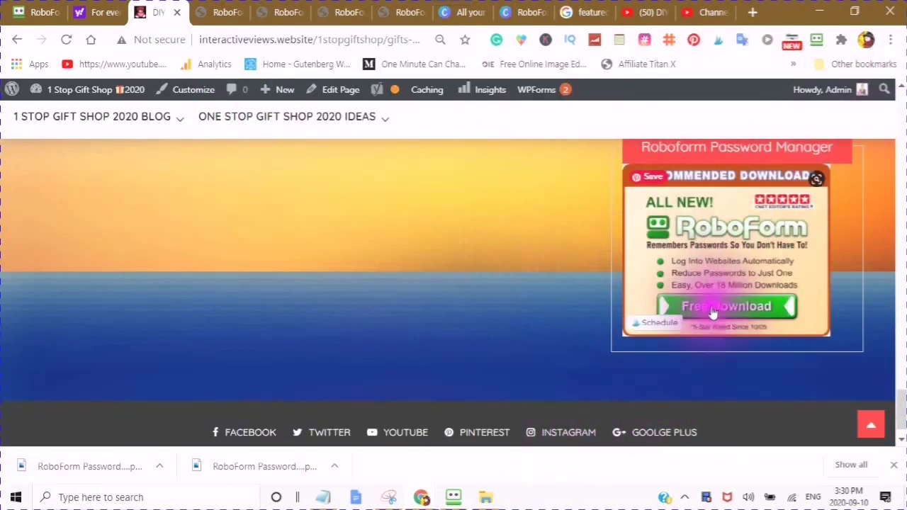
pyautogui.scroll(2, 600, 272)
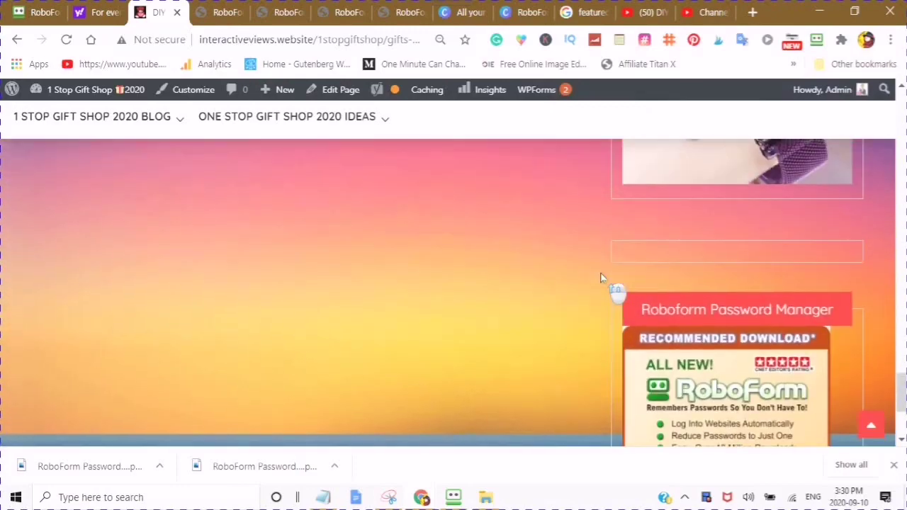
pyautogui.scroll(2, 600, 273)
pyautogui.scroll(2, 599, 273)
pyautogui.scroll(2, 599, 280)
pyautogui.scroll(3, 539, 234)
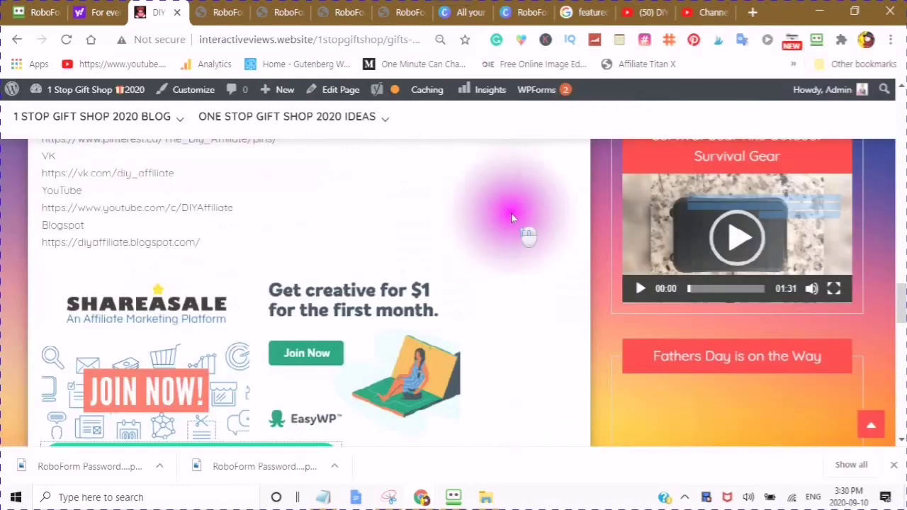
pyautogui.scroll(1, 507, 248)
pyautogui.scroll(2, 505, 253)
pyautogui.scroll(3, 506, 258)
pyautogui.scroll(3, 510, 255)
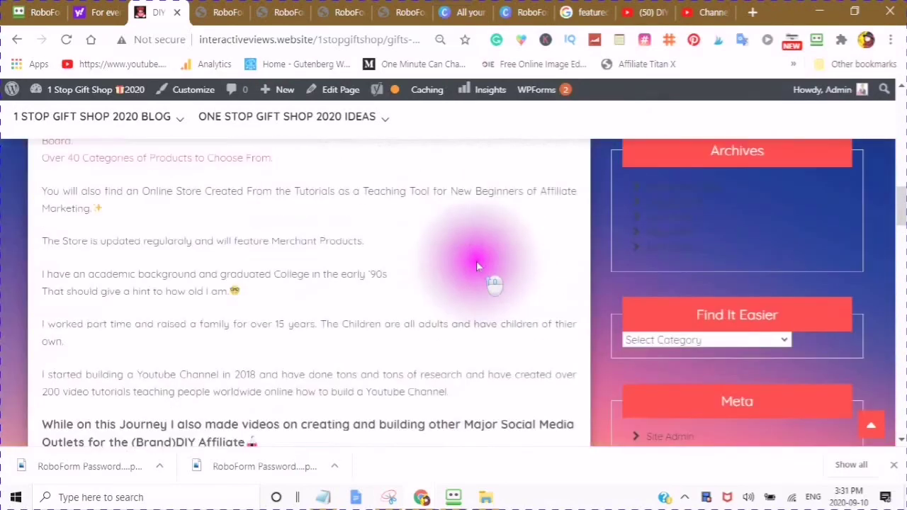
pyautogui.scroll(3, 478, 259)
pyautogui.scroll(3, 471, 258)
pyautogui.scroll(1, 473, 263)
pyautogui.scroll(4, 489, 273)
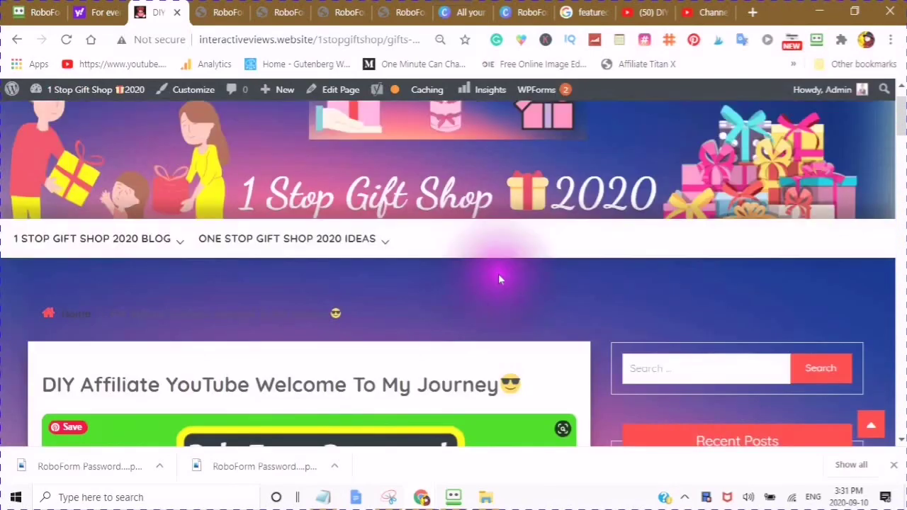
pyautogui.scroll(-1, 489, 280)
pyautogui.scroll(-2, 491, 289)
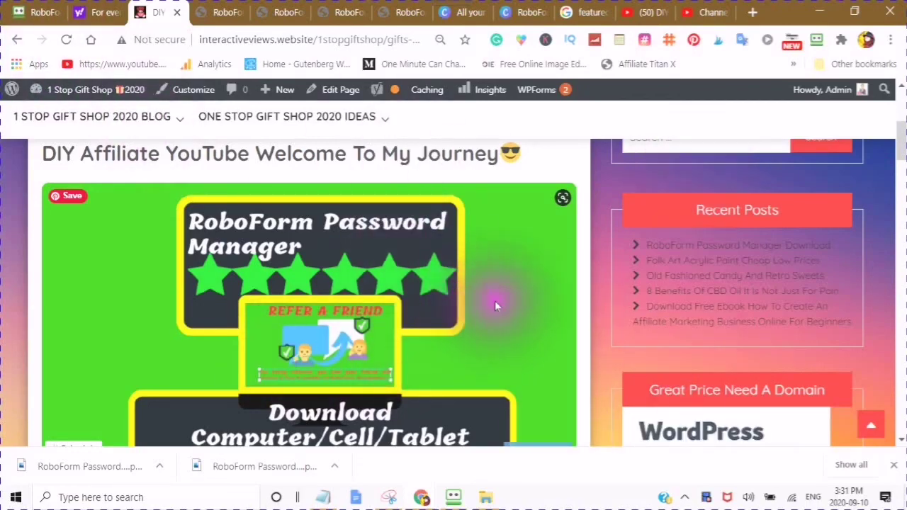
pyautogui.scroll(-2, 495, 310)
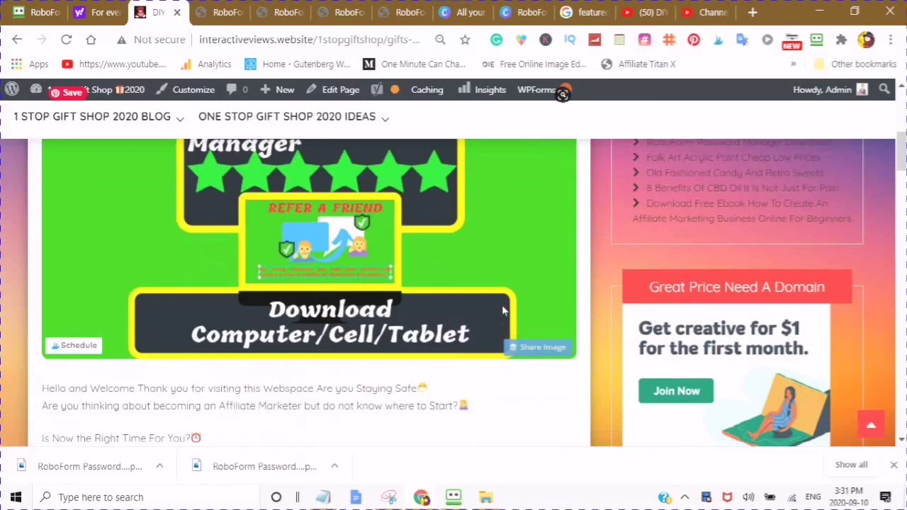
pyautogui.scroll(2, 503, 312)
pyautogui.scroll(2, 505, 314)
pyautogui.scroll(-1, 507, 316)
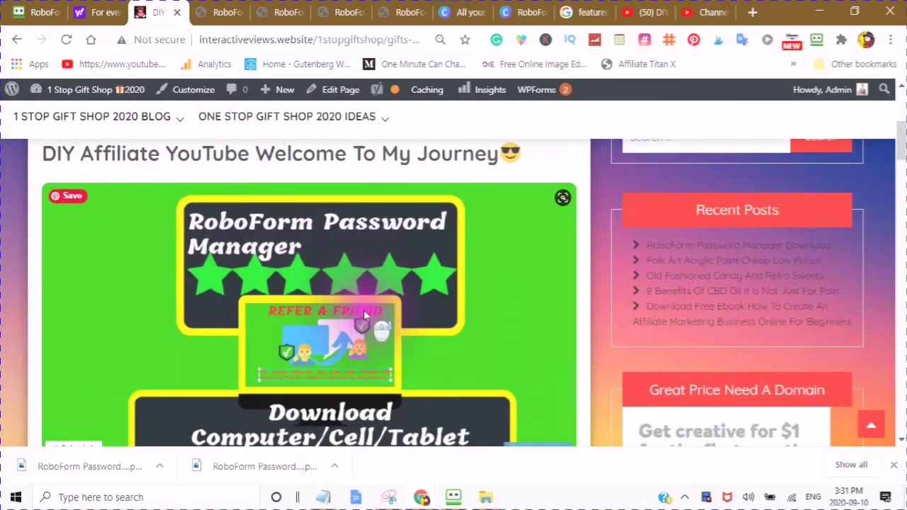
pyautogui.scroll(-1, 358, 281)
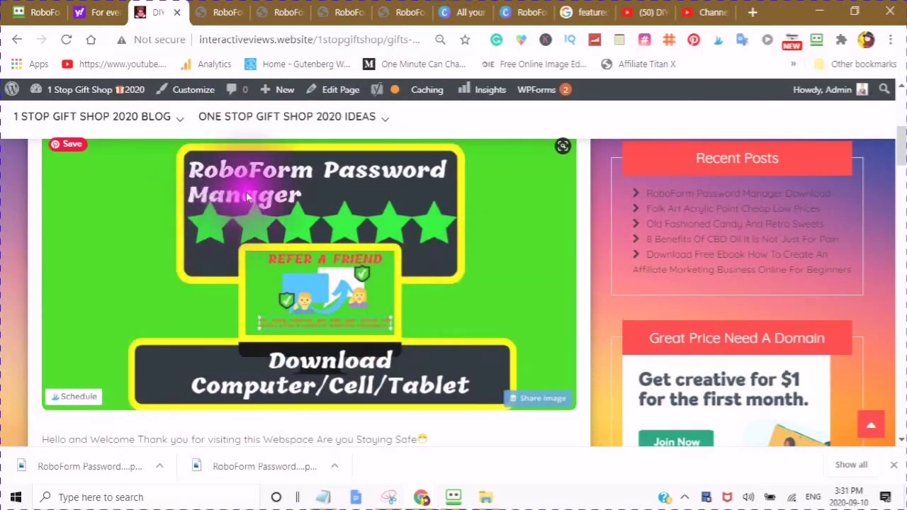
pyautogui.moveTo(326, 340)
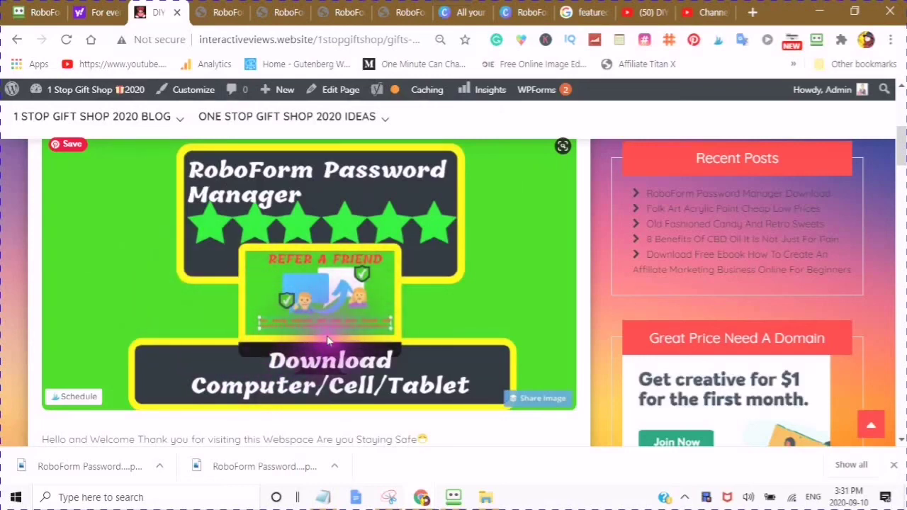
pyautogui.scroll(-1, 371, 319)
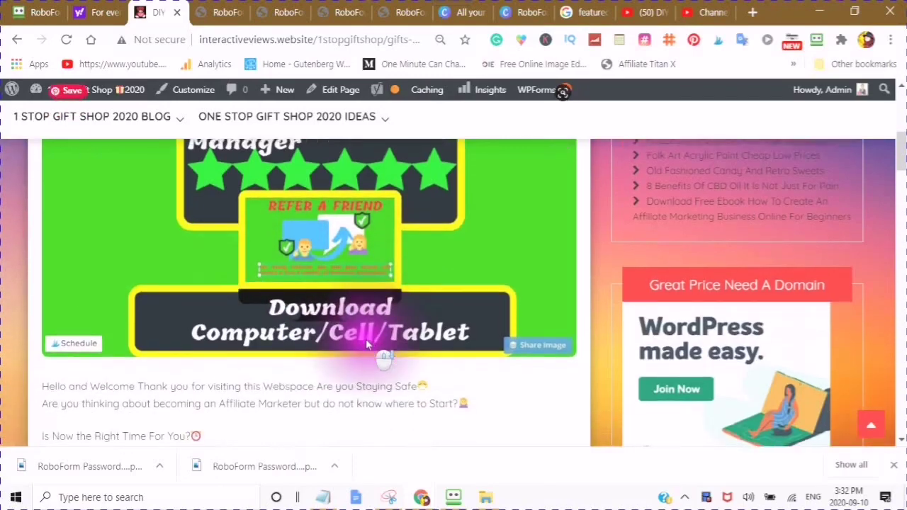
pyautogui.scroll(-1, 369, 333)
pyautogui.scroll(-1, 366, 346)
pyautogui.scroll(2, 364, 343)
pyautogui.scroll(2, 363, 340)
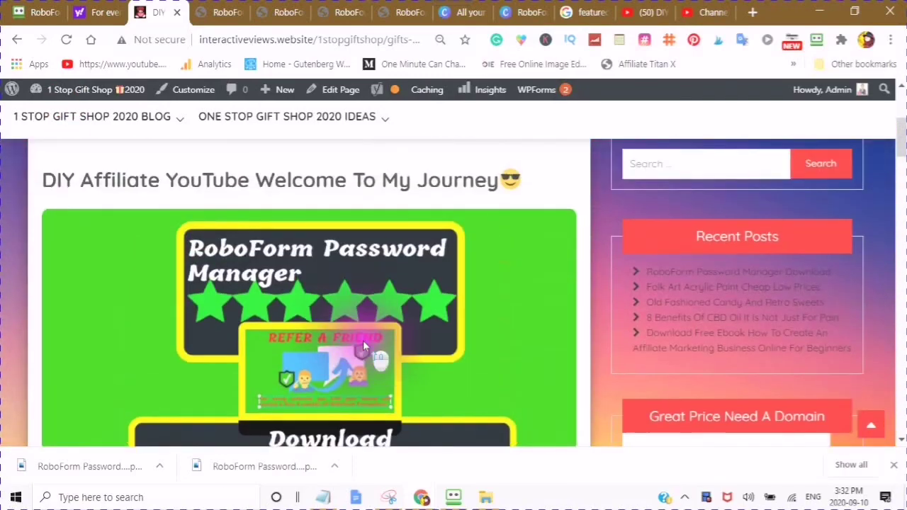
pyautogui.scroll(1, 363, 340)
pyautogui.scroll(-1, 363, 341)
pyautogui.scroll(-1, 355, 347)
pyautogui.scroll(2, 333, 350)
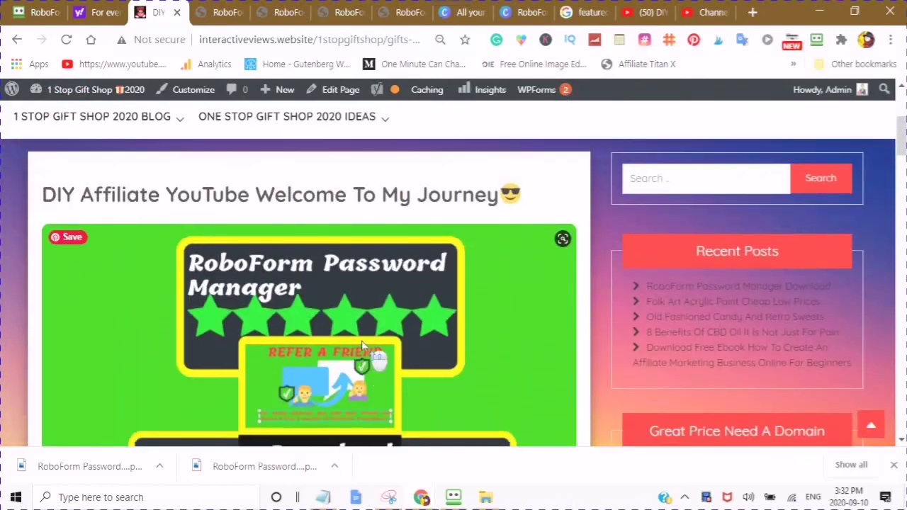
pyautogui.scroll(-1, 316, 355)
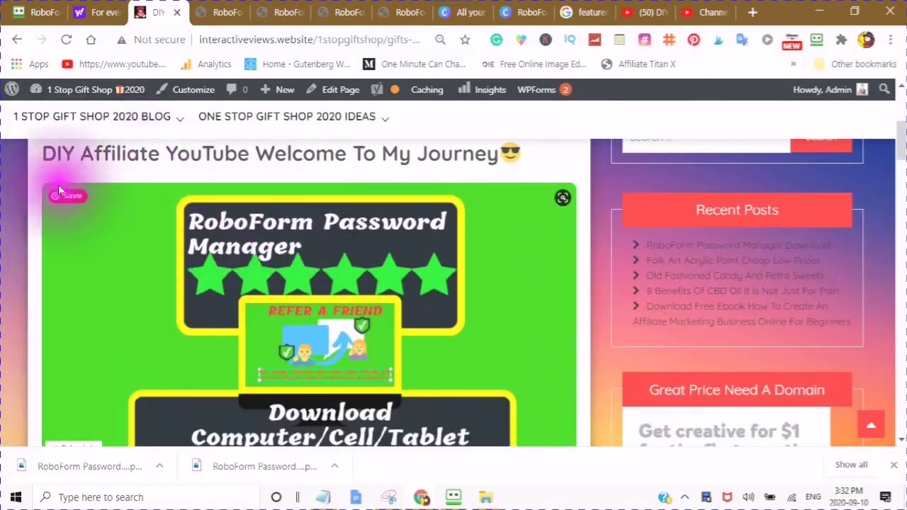